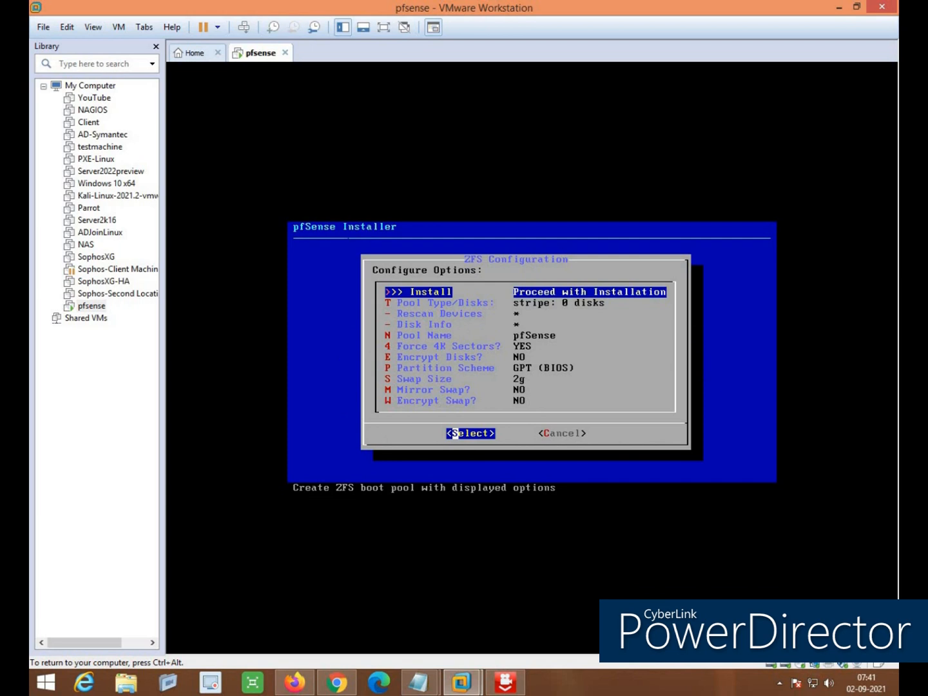
# Set the ZFS pool type to mirror using disks da0 and da1
pyautogui.press('Down')
pyautogui.press('Return')
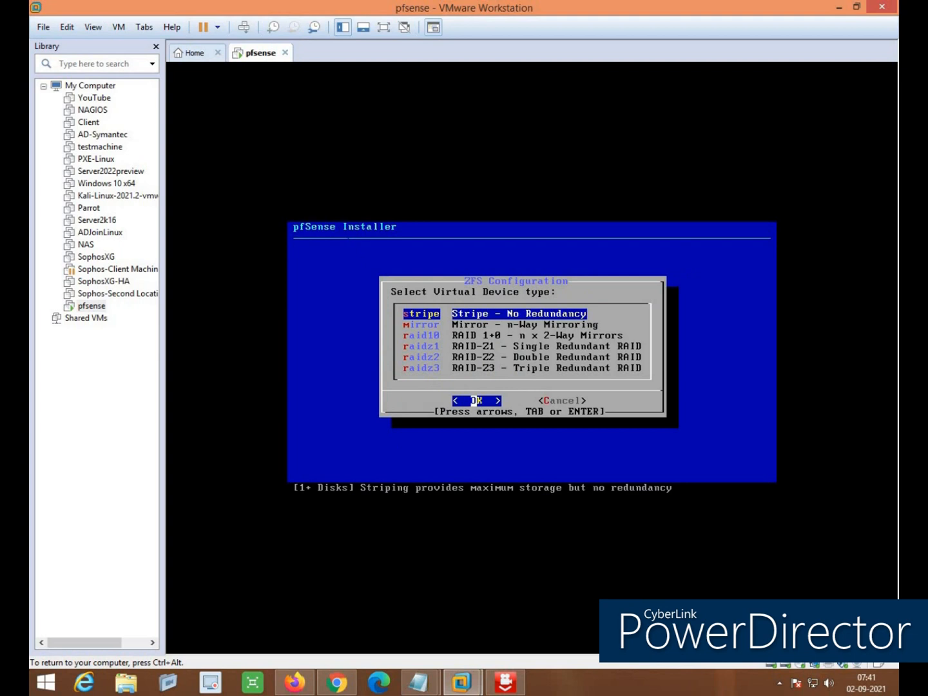
pyautogui.press('Down')
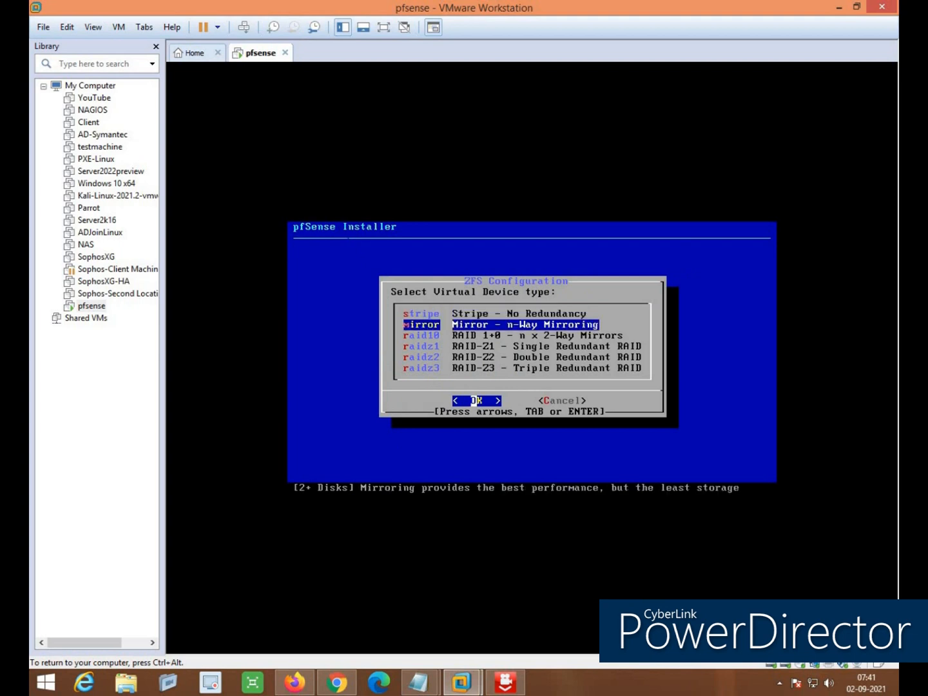
pyautogui.press('Return')
pyautogui.press('space')
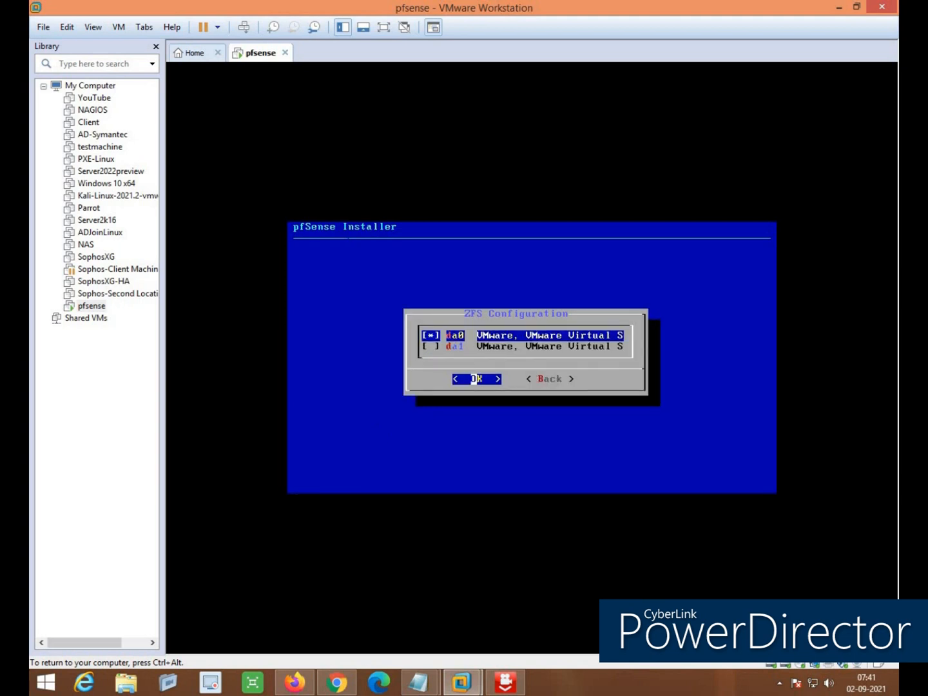
pyautogui.press('Down')
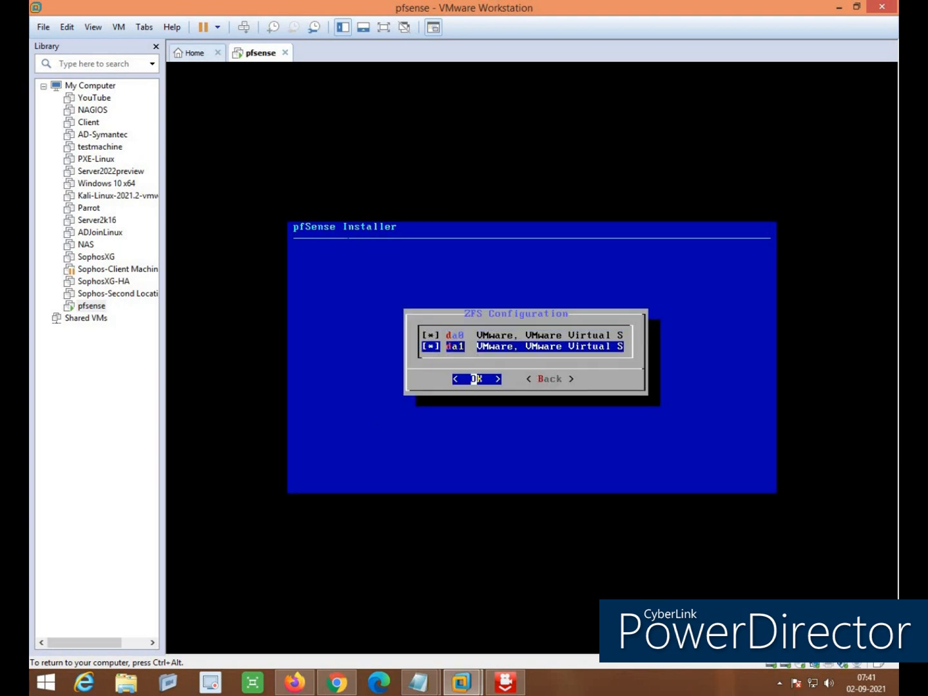
pyautogui.press('Return')
# Confirm wiping the disks, finish the install without a shell, and reboot
pyautogui.press('Left')
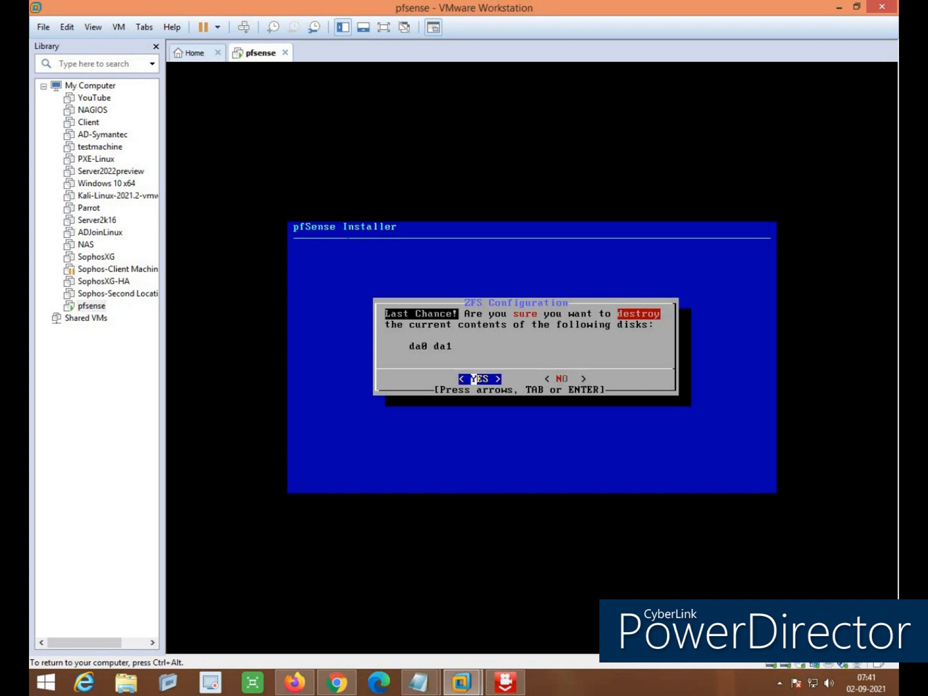
pyautogui.press('Return')
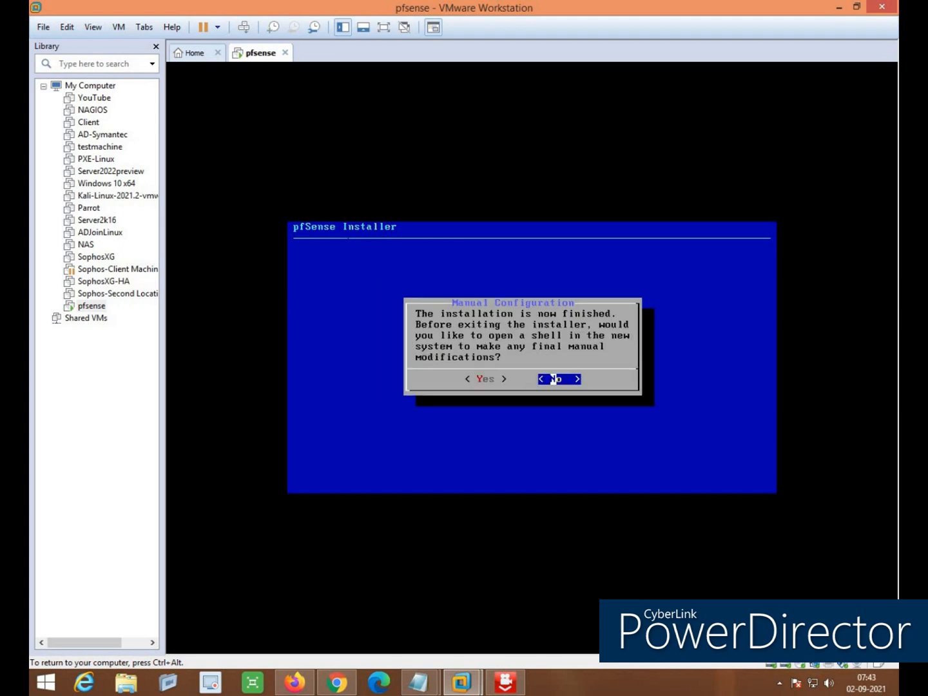
pyautogui.press('Left')
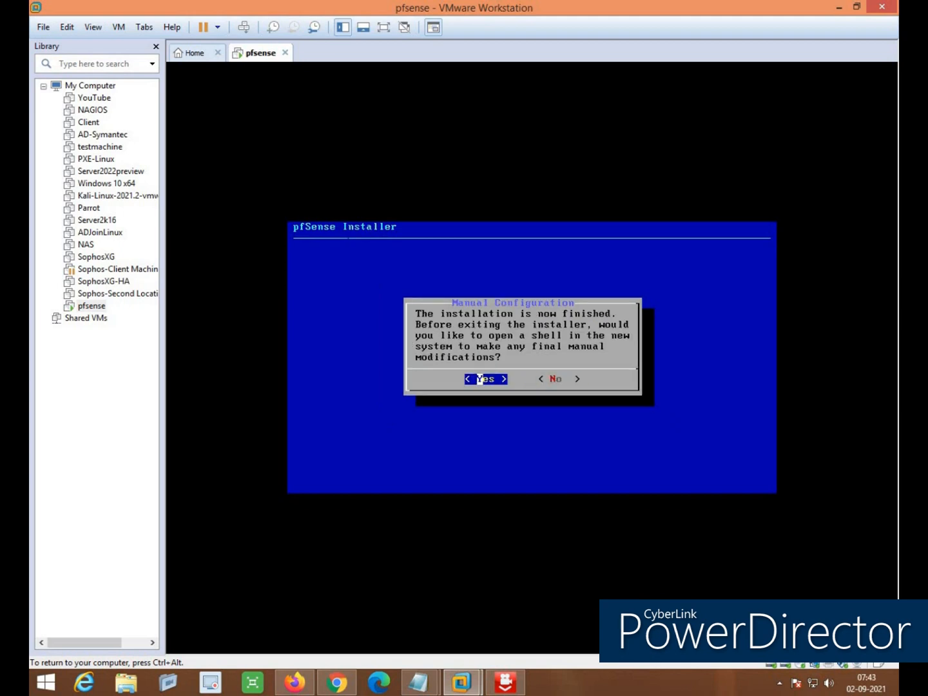
pyautogui.press('Right')
pyautogui.press('Return')
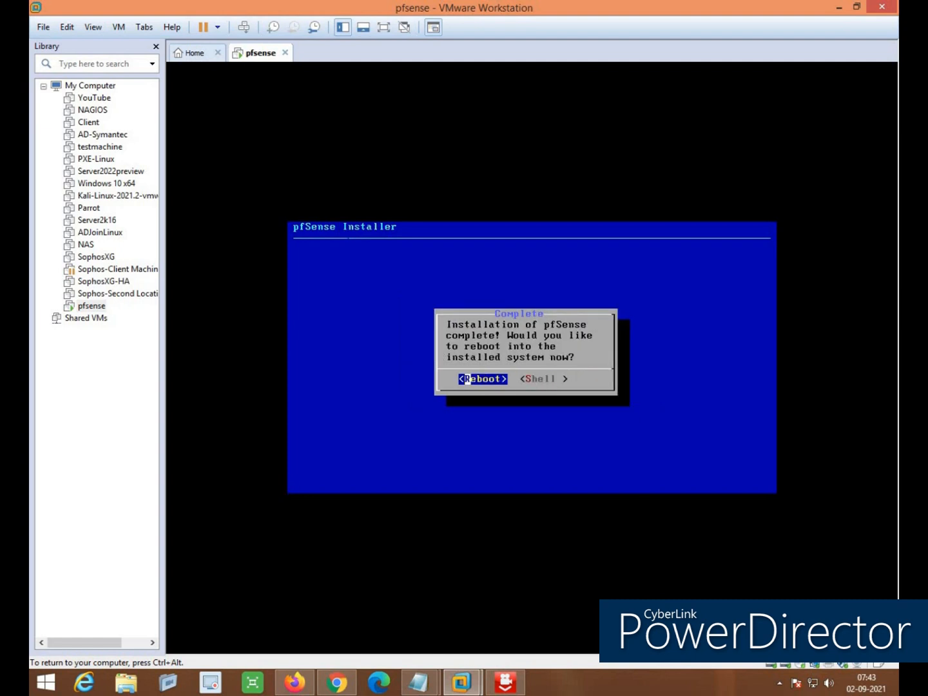
pyautogui.press('Return')
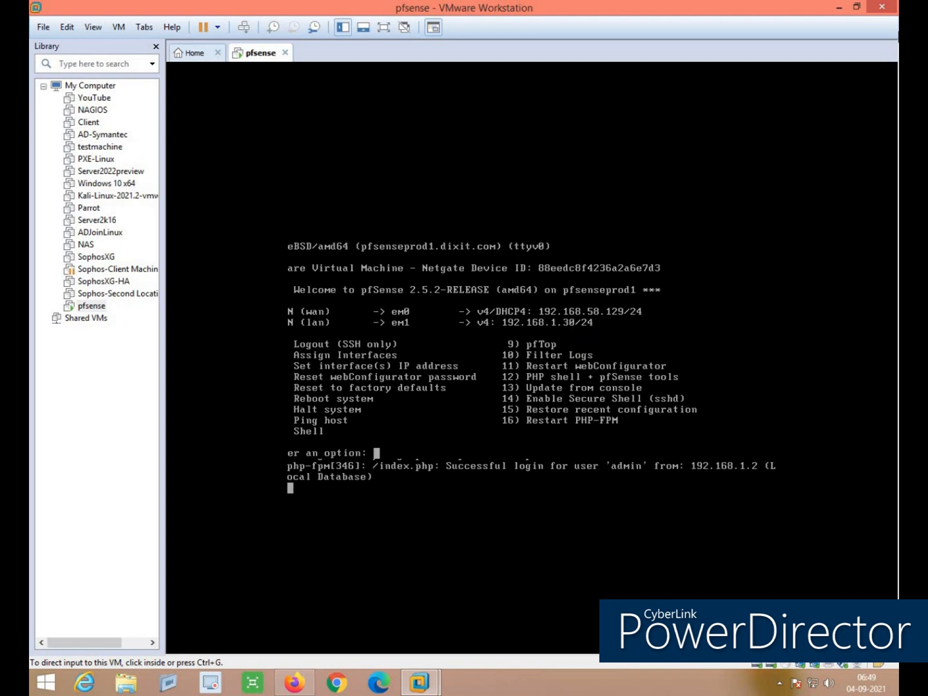
# Minimize VMware Workstation and bring up the browser showing the pfSense login page
pyautogui.click(839, 9)
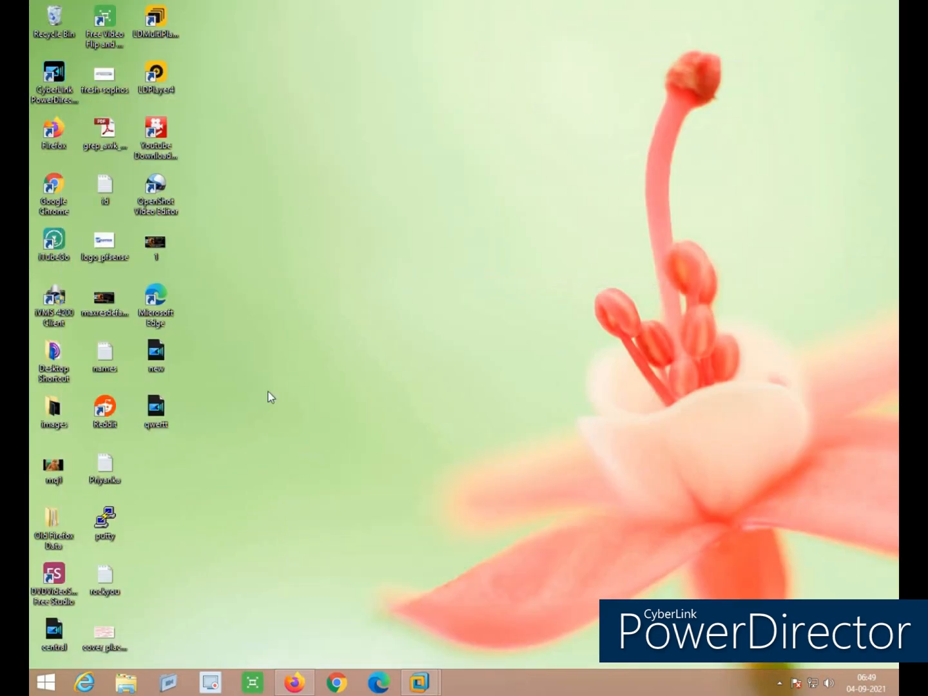
pyautogui.click(294, 682)
# Log in to the webConfigurator as admin with the account password, declining to save it
pyautogui.click(394, 45)
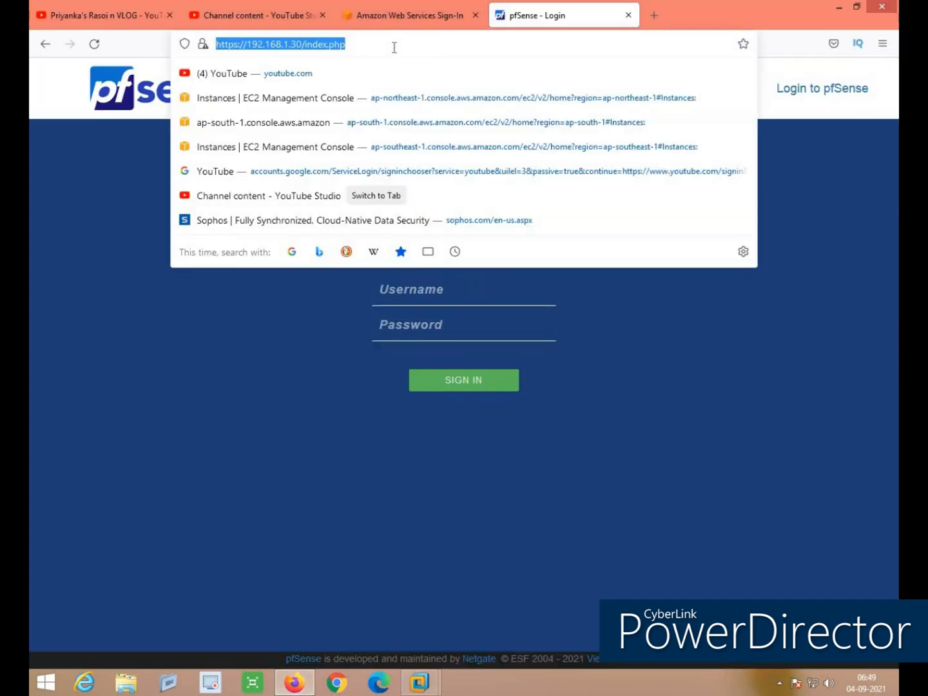
pyautogui.click(394, 75)
pyautogui.write('a')
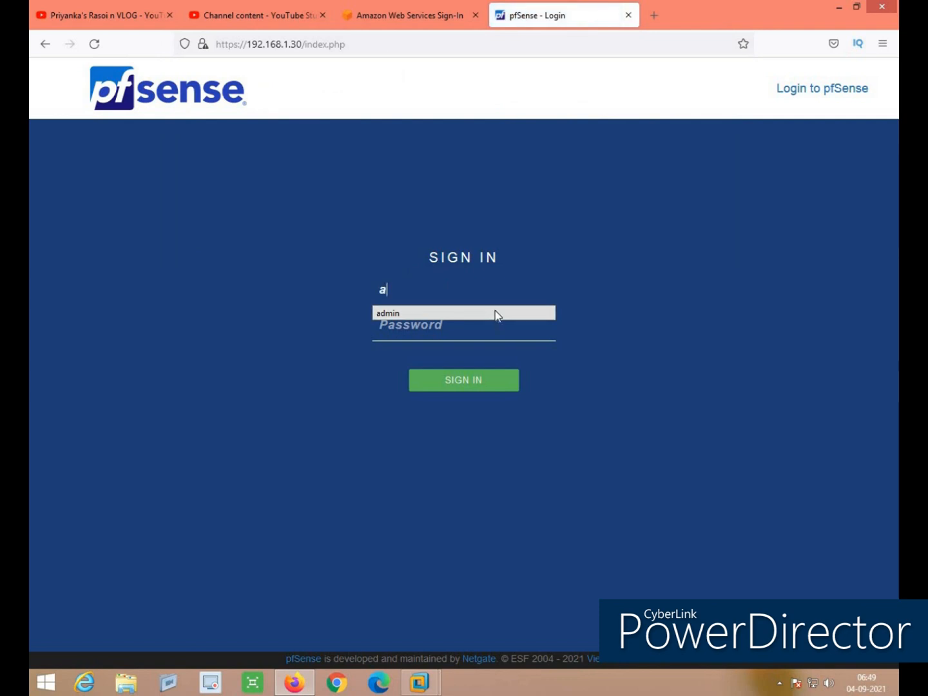
pyautogui.write('dmin')
pyautogui.press('Tab')
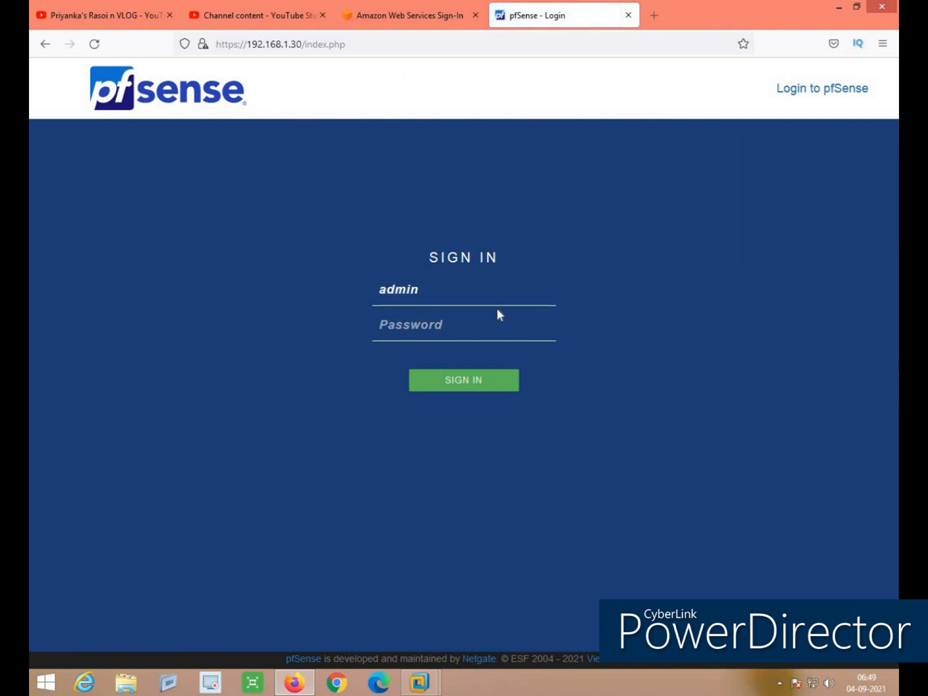
pyautogui.write('p•••••••••')
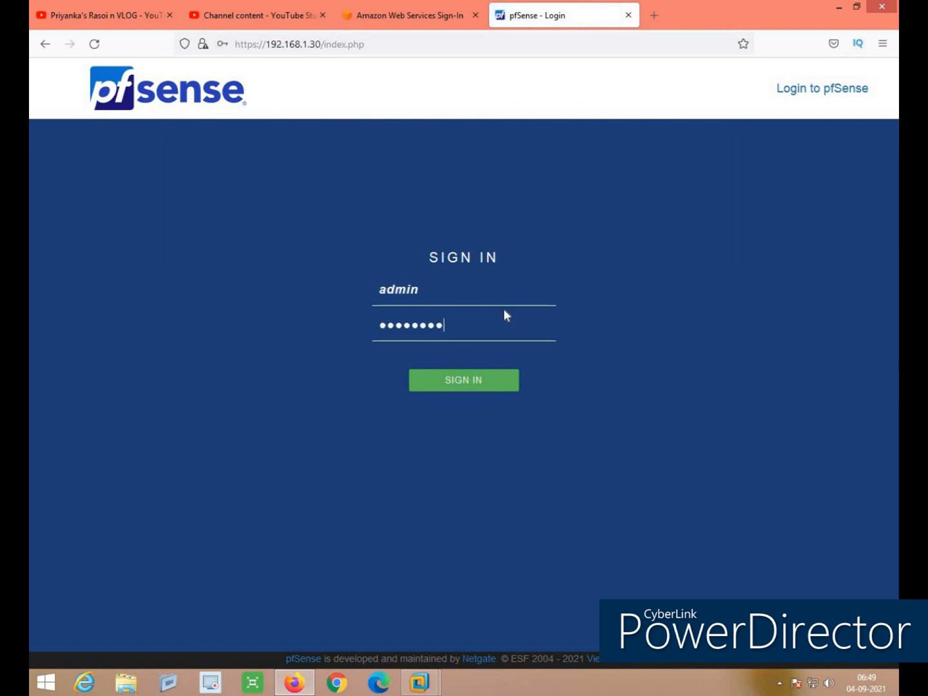
pyautogui.write('••')
pyautogui.press('Return')
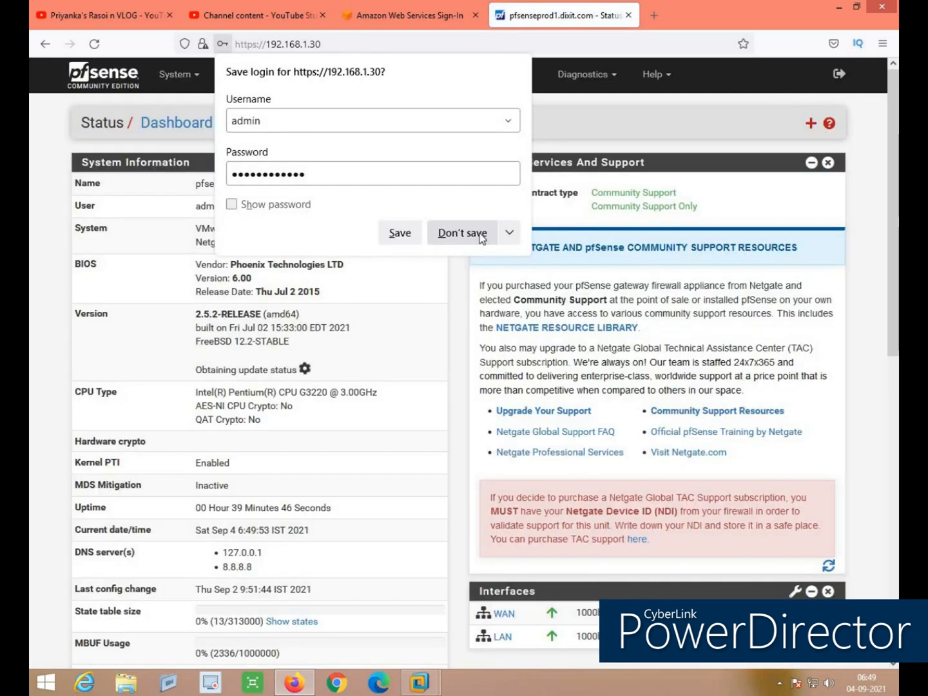
pyautogui.click(481, 235)
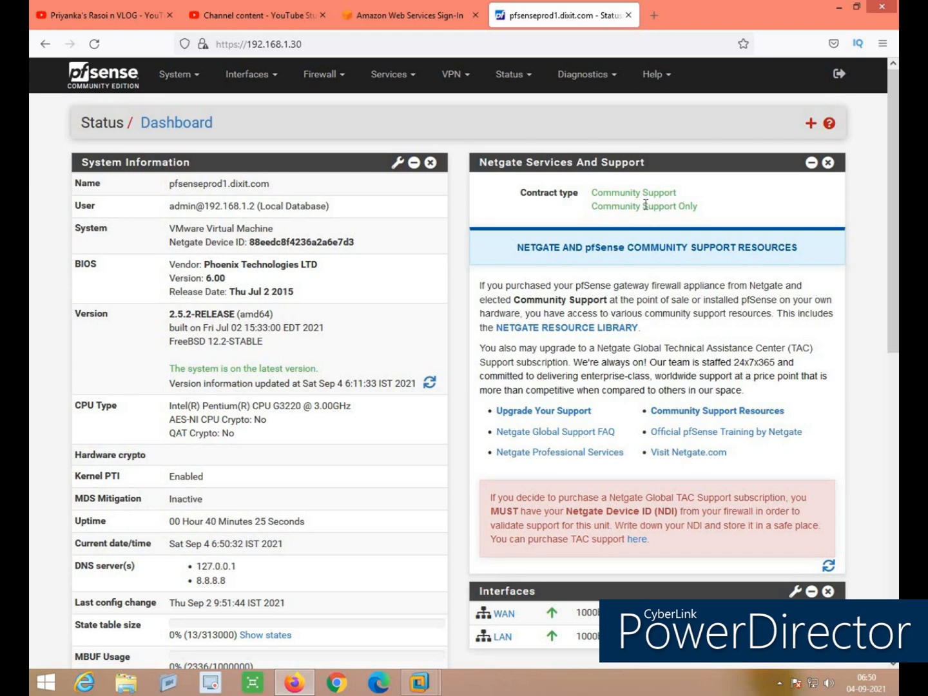
# Open Interfaces > Assignments showing WAN on em0 and LAN on em1, then return to VMware
pyautogui.click(258, 76)
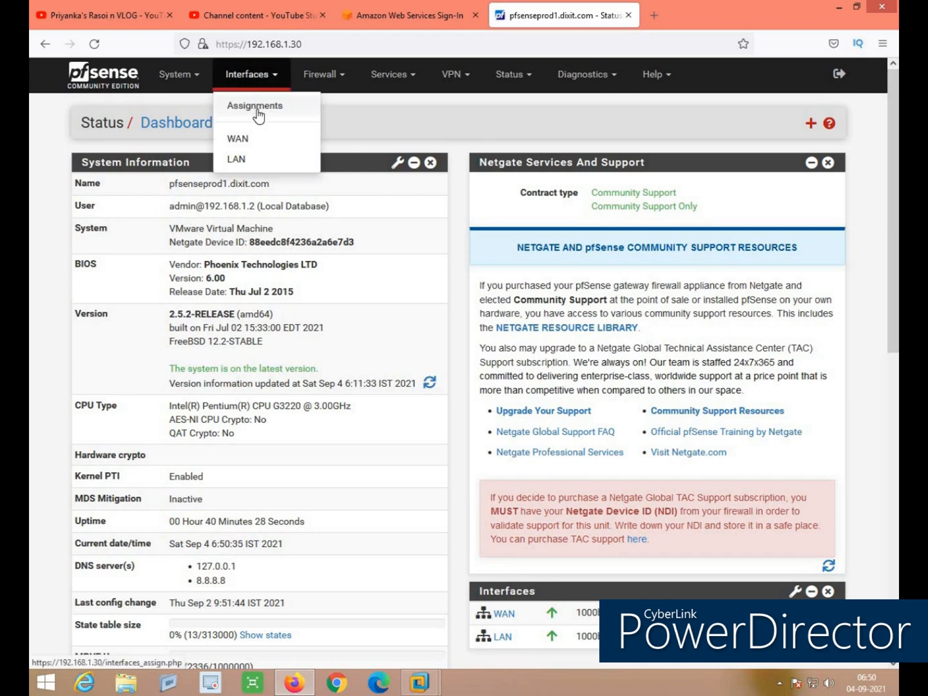
pyautogui.click(257, 110)
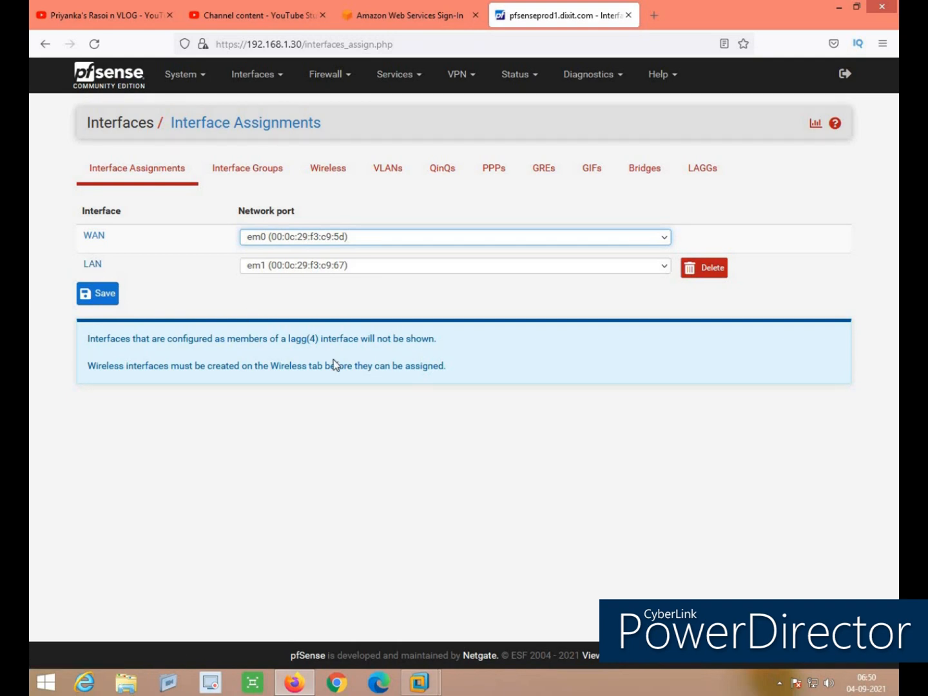
pyautogui.click(421, 683)
pyautogui.click(502, 581)
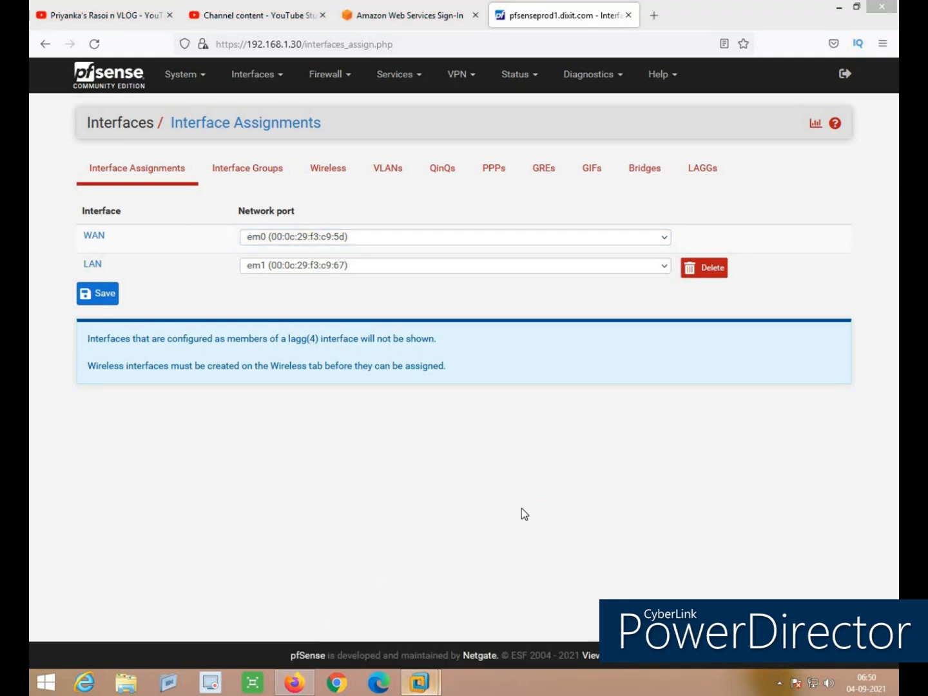
# Add a third NAT network adapter to the pfsense VM's settings and save
pyautogui.rightClick(265, 53)
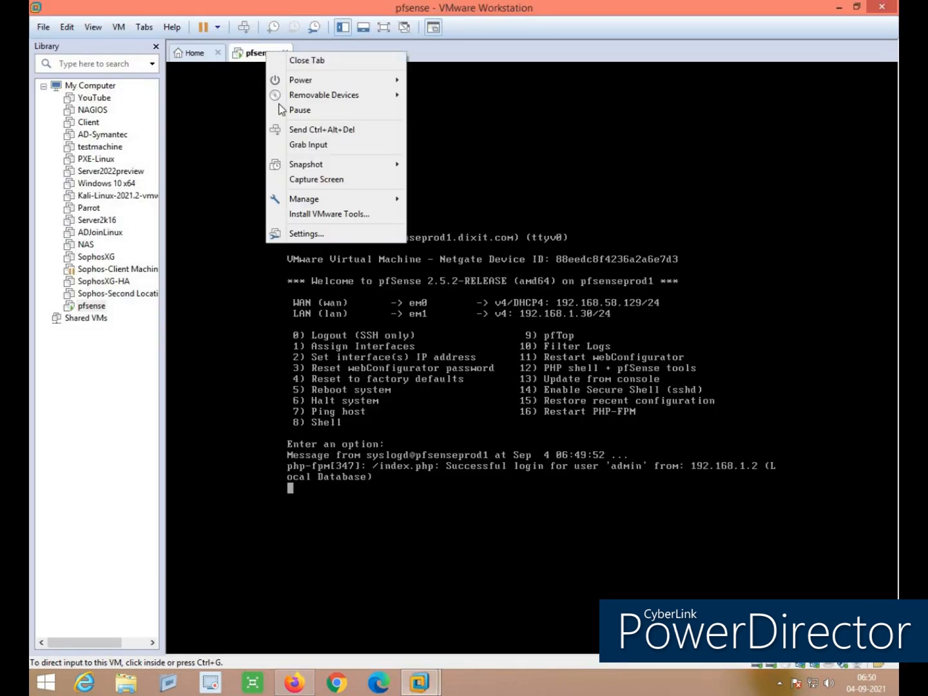
pyautogui.click(293, 234)
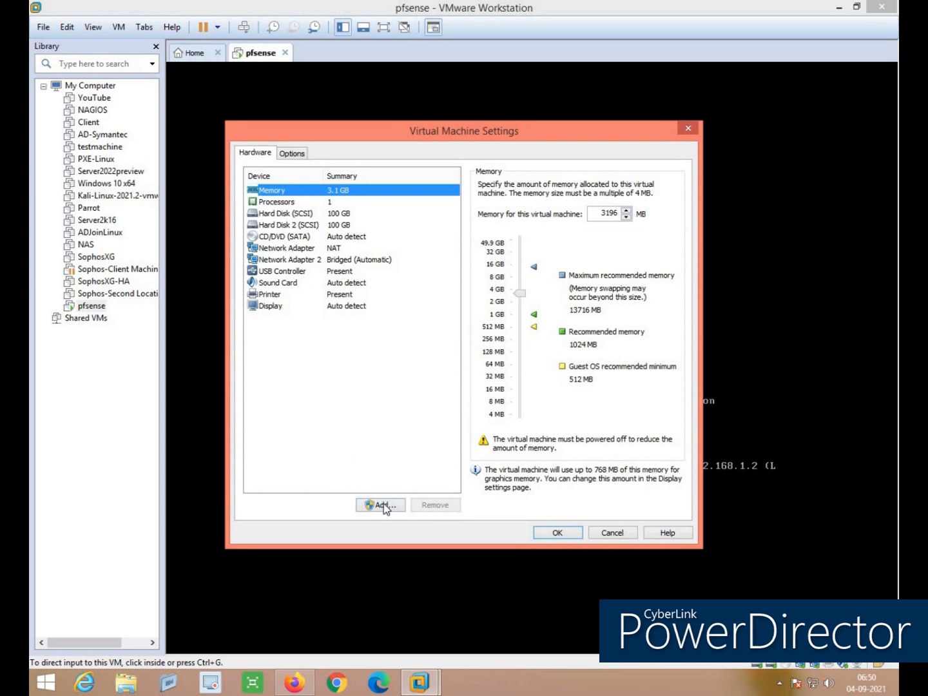
pyautogui.click(385, 505)
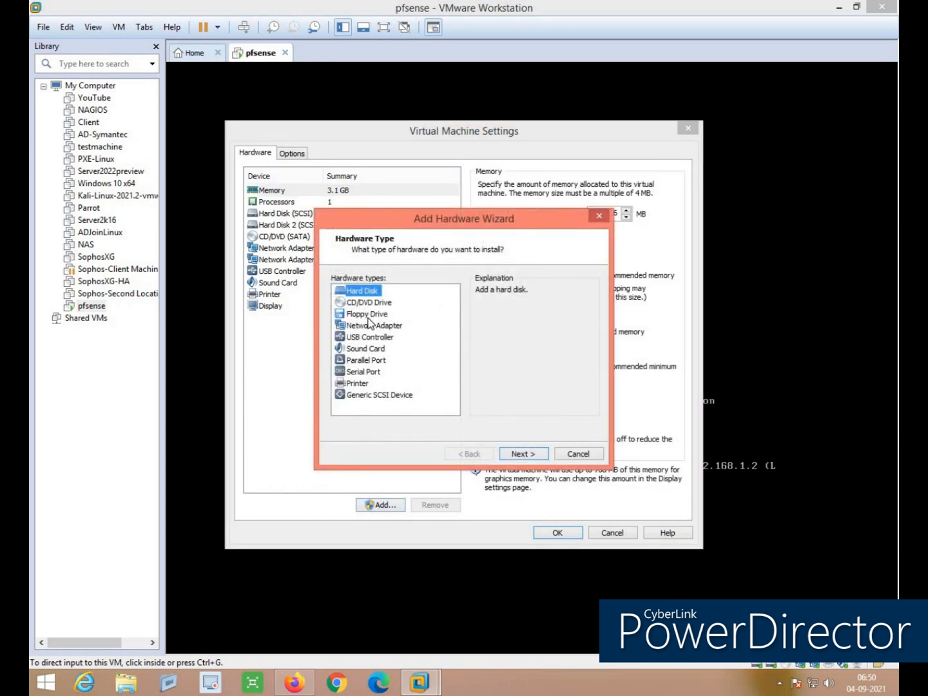
pyautogui.click(389, 326)
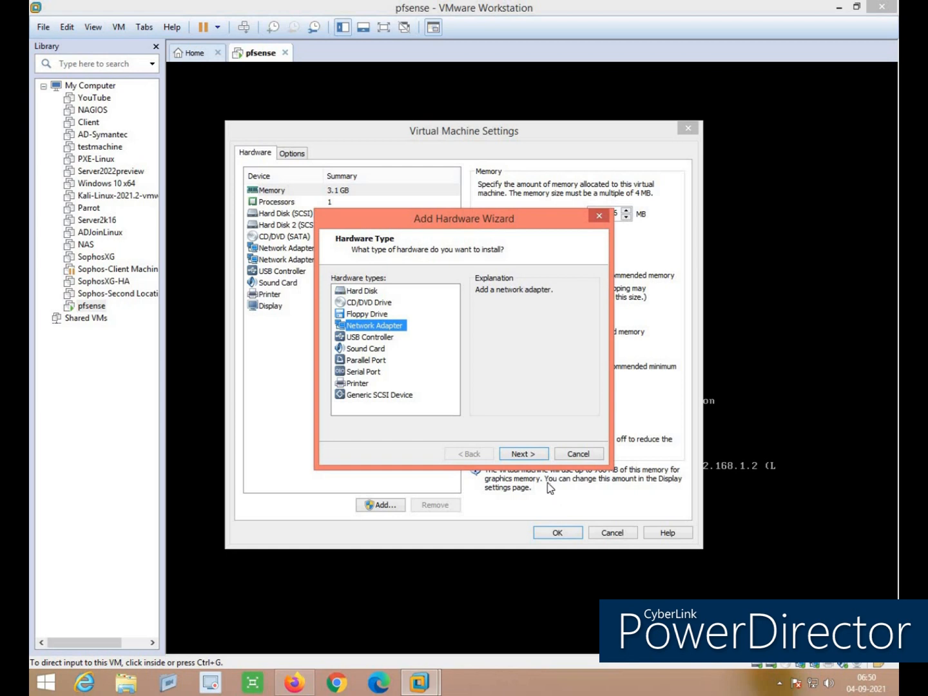
pyautogui.click(521, 455)
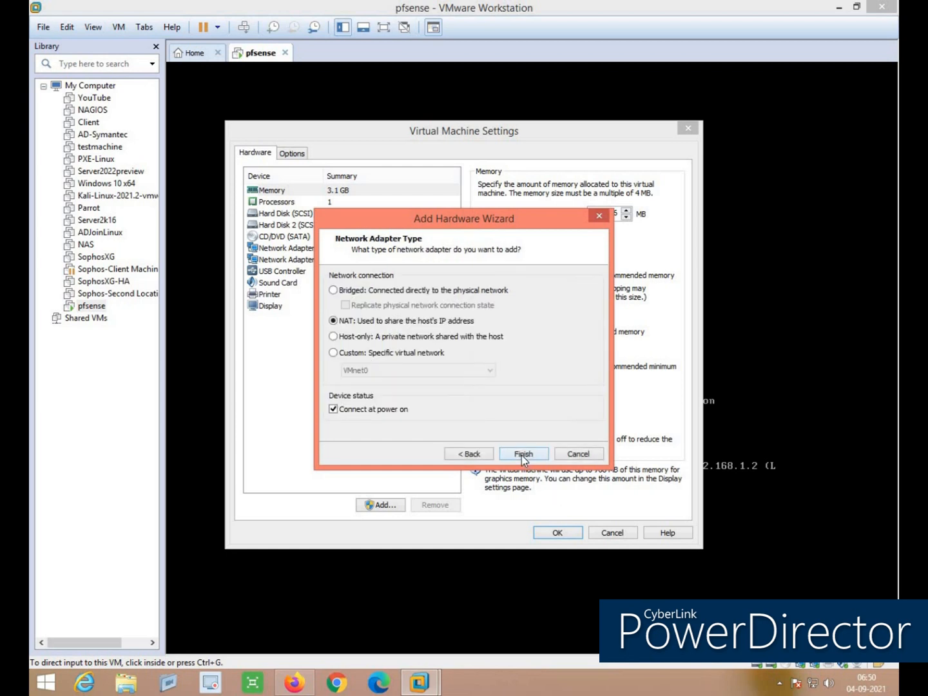
pyautogui.click(522, 455)
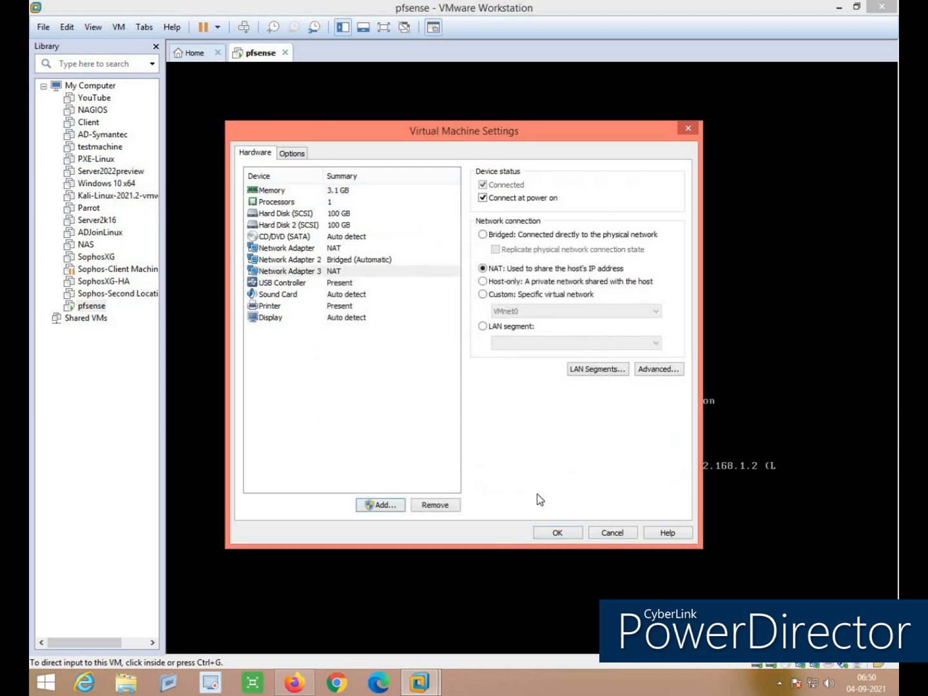
pyautogui.click(572, 538)
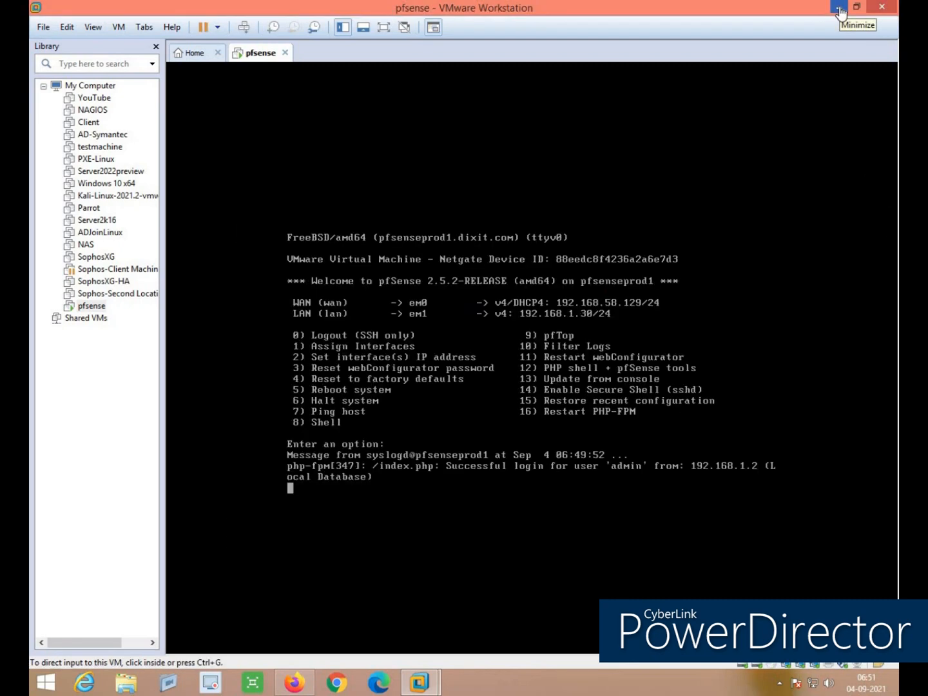
# Reboot the firewall from Diagnostics > Reboot using Normal reboot
pyautogui.click(839, 8)
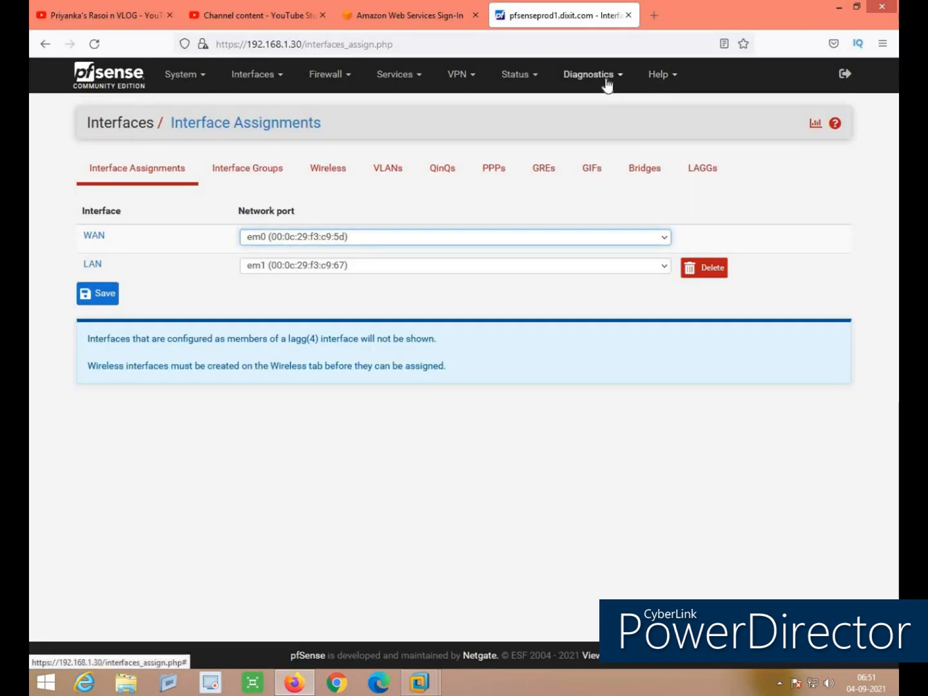
pyautogui.click(606, 78)
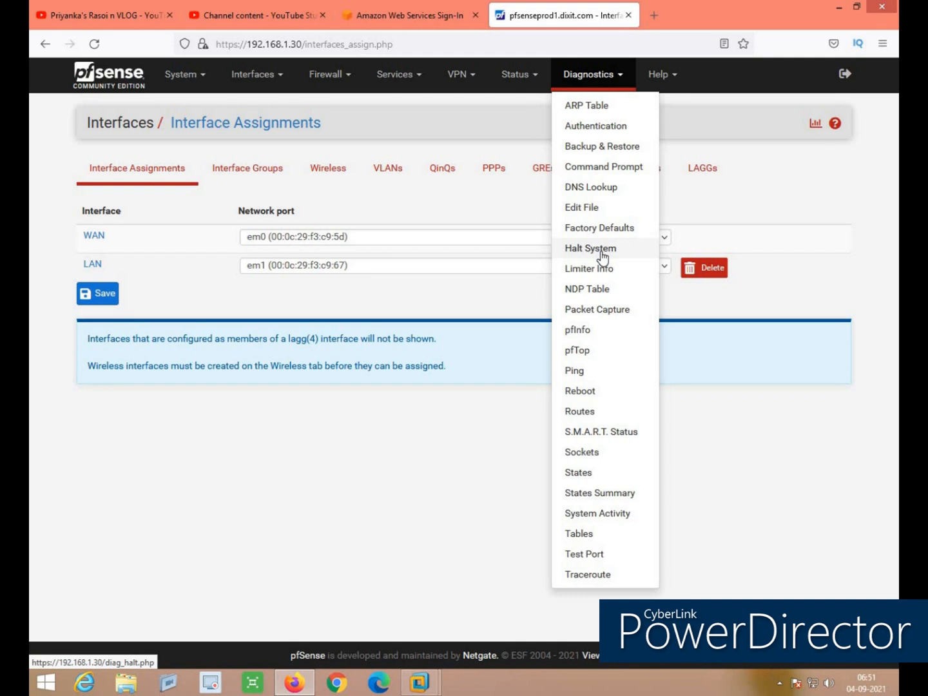
pyautogui.click(595, 393)
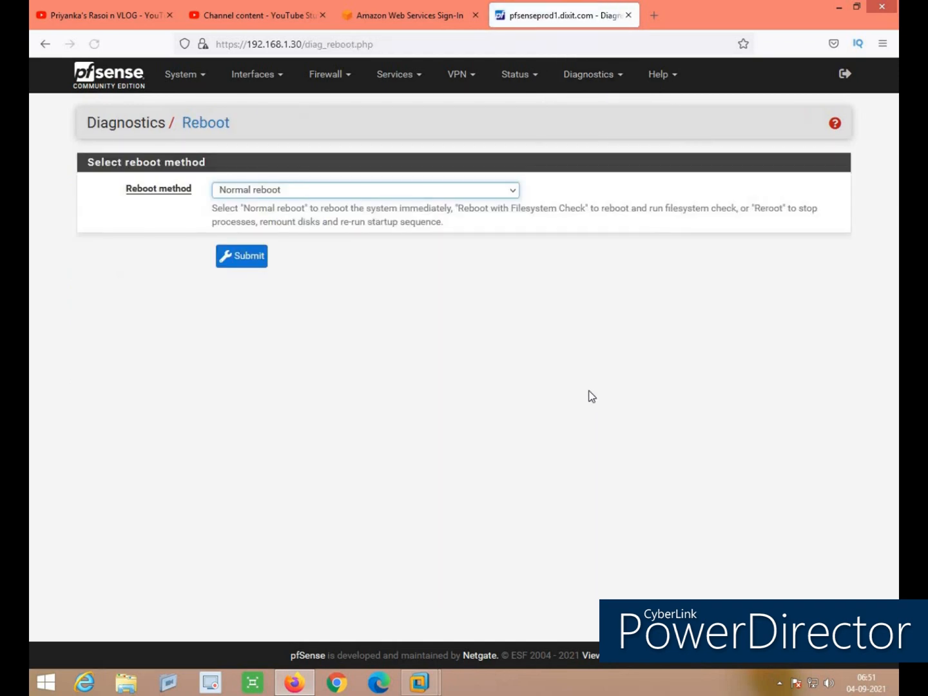
pyautogui.click(288, 191)
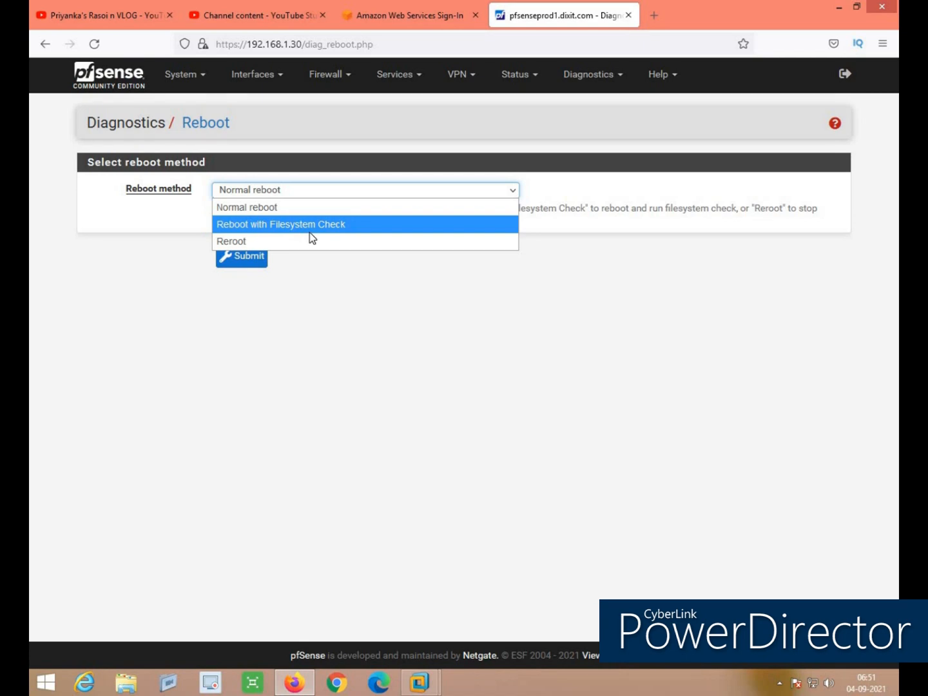
pyautogui.click(255, 213)
pyautogui.click(249, 263)
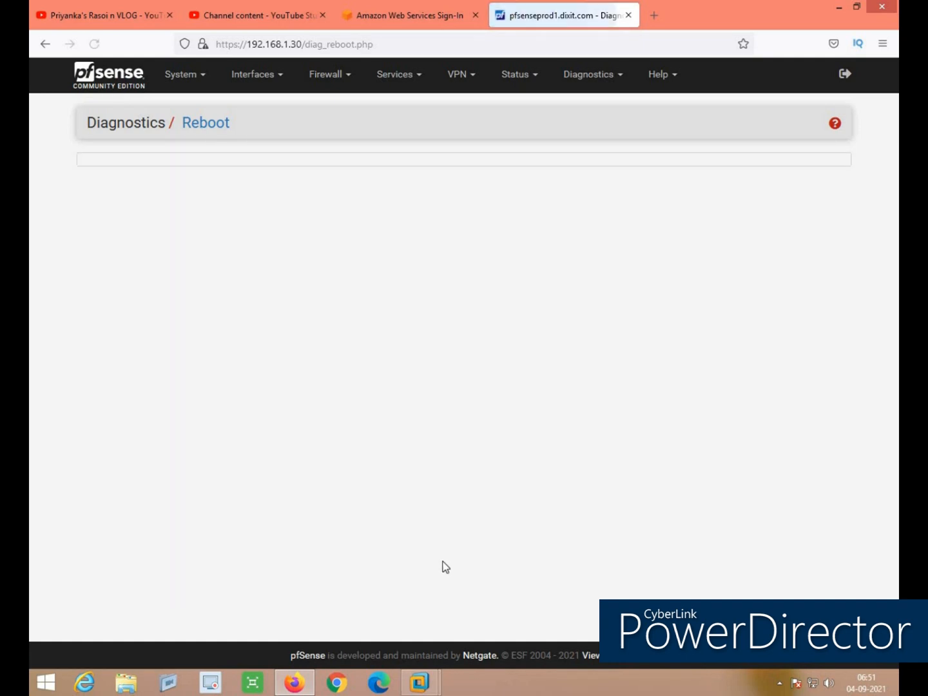
# Switch to the pfsense VM console to watch it restart
pyautogui.moveTo(419, 682)
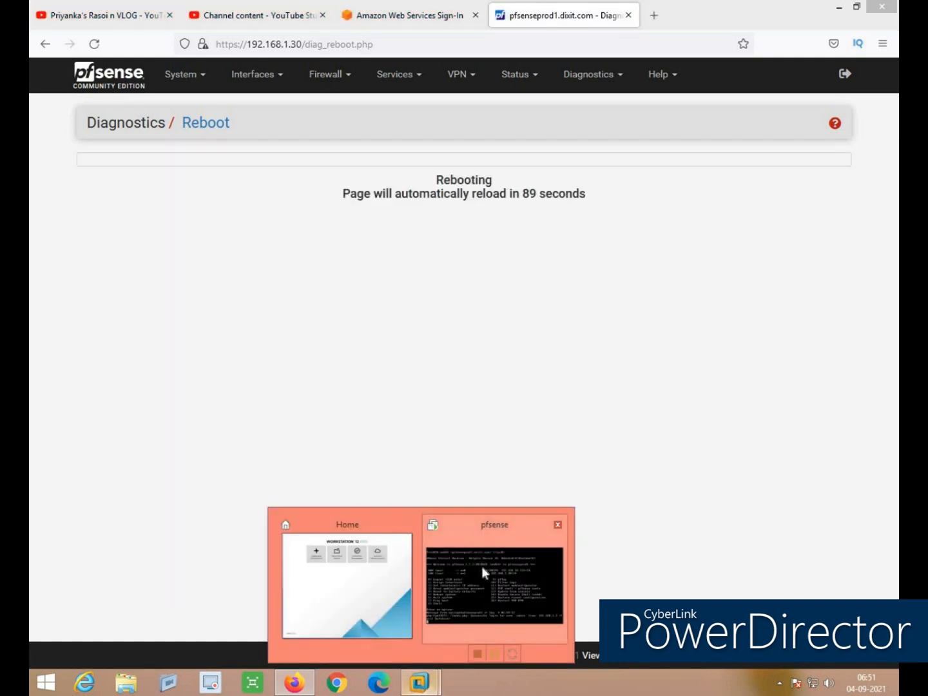
pyautogui.click(482, 565)
pyautogui.click(482, 566)
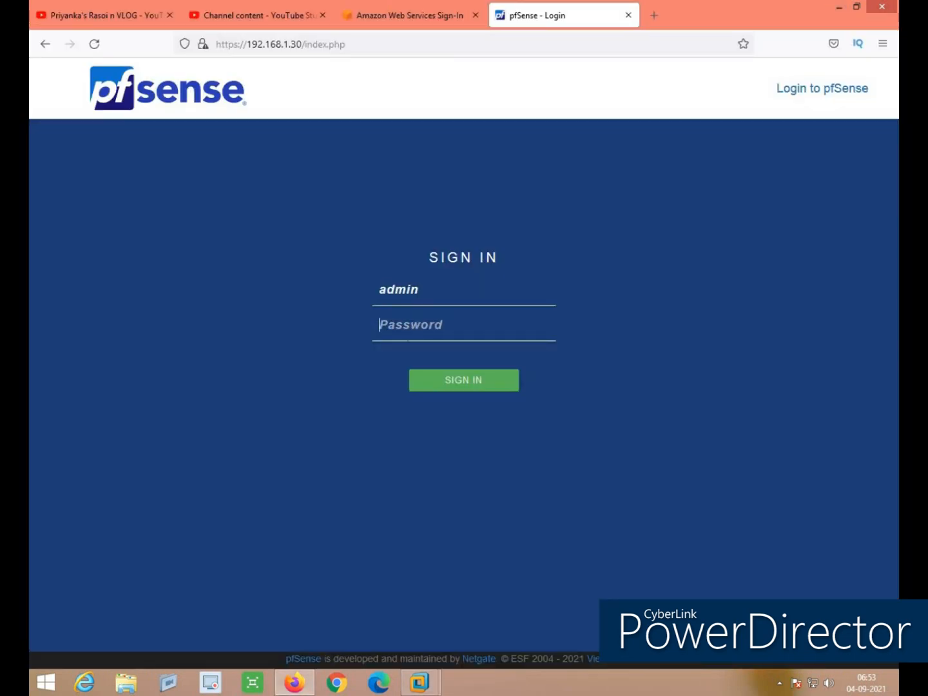
# Log back in with the admin password and decline saving it in Firefox
pyautogui.write('pfsense@1234')
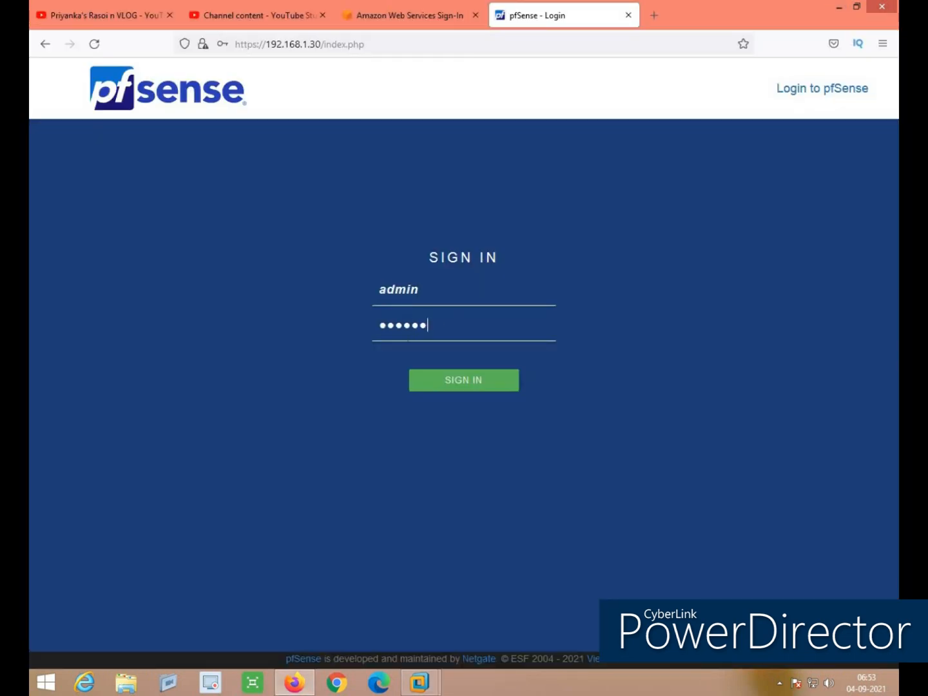
pyautogui.press('Return')
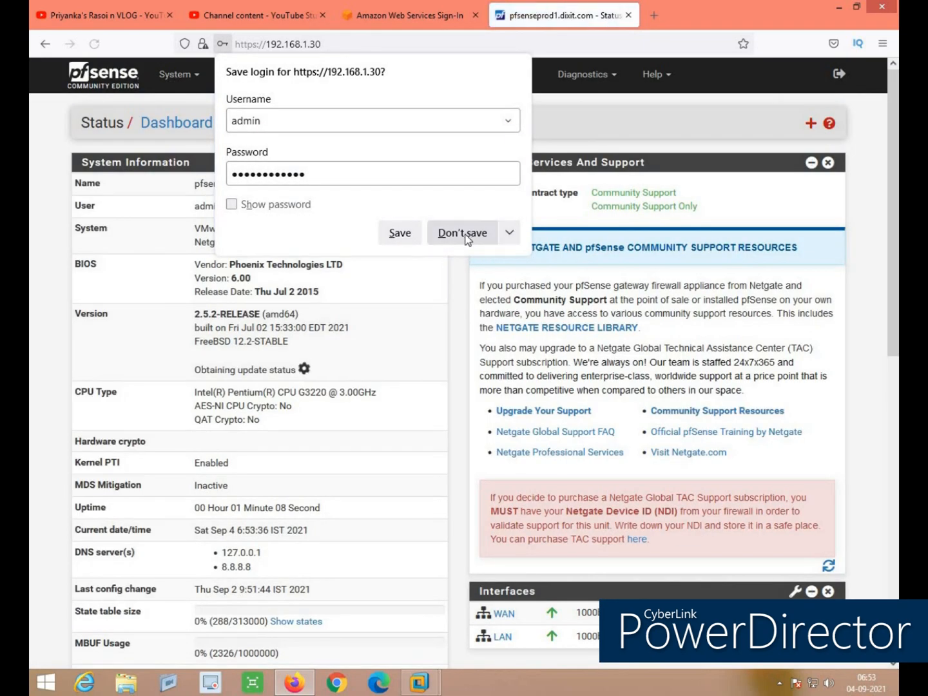
pyautogui.click(466, 237)
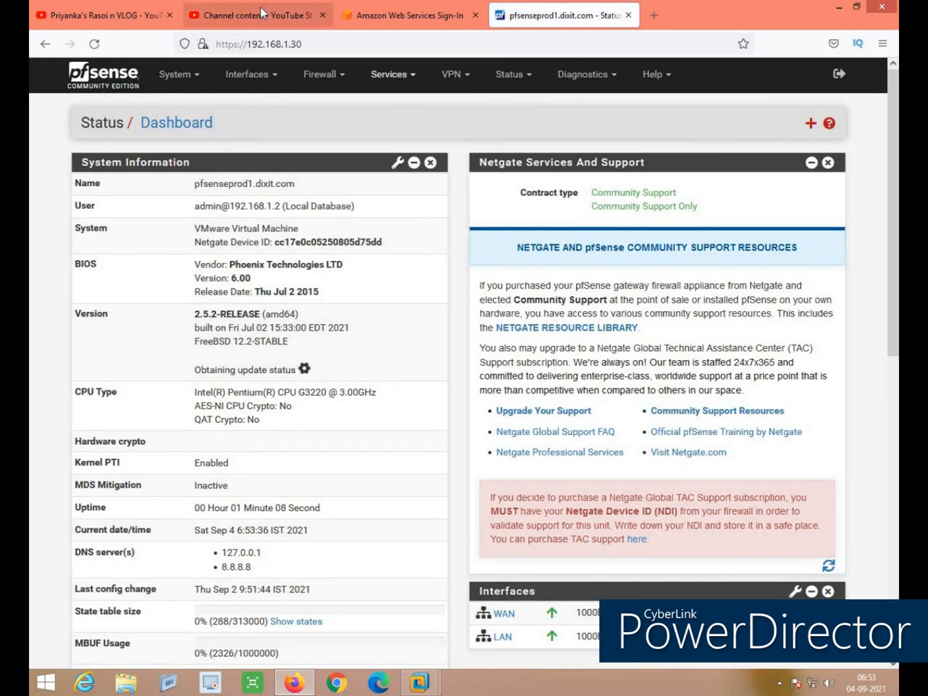
# Assign the spare em2 port as new interface OPT1 on Interface Assignments
pyautogui.click(259, 75)
pyautogui.click(262, 107)
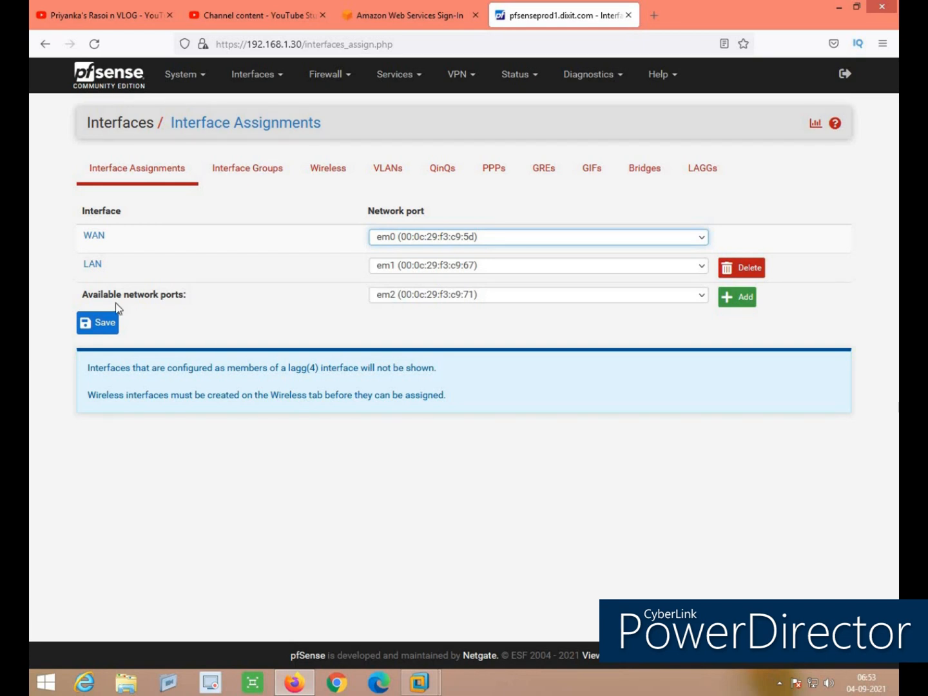
pyautogui.click(420, 303)
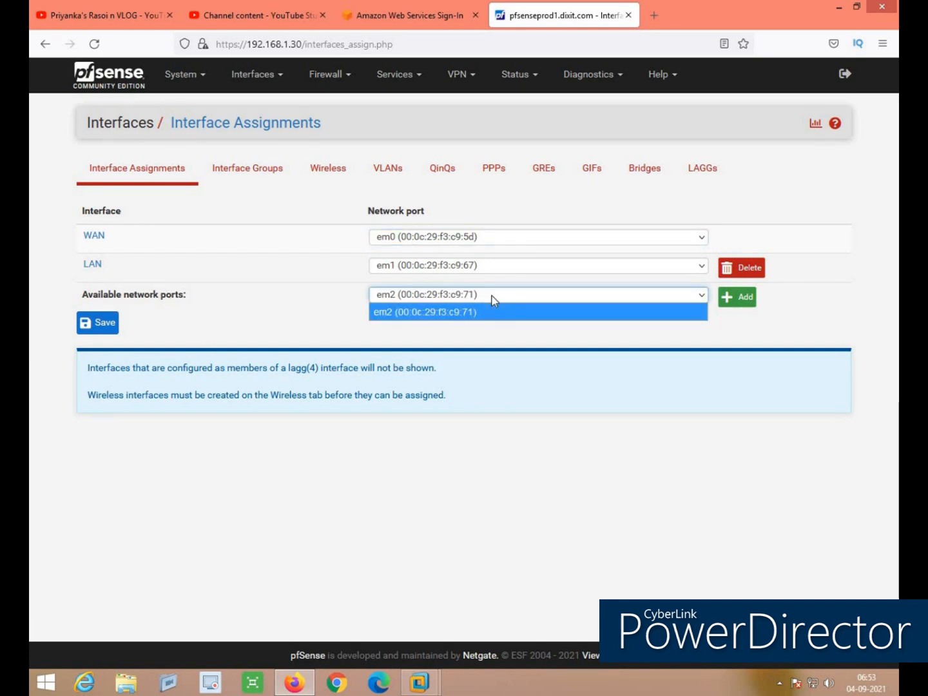
pyautogui.click(311, 328)
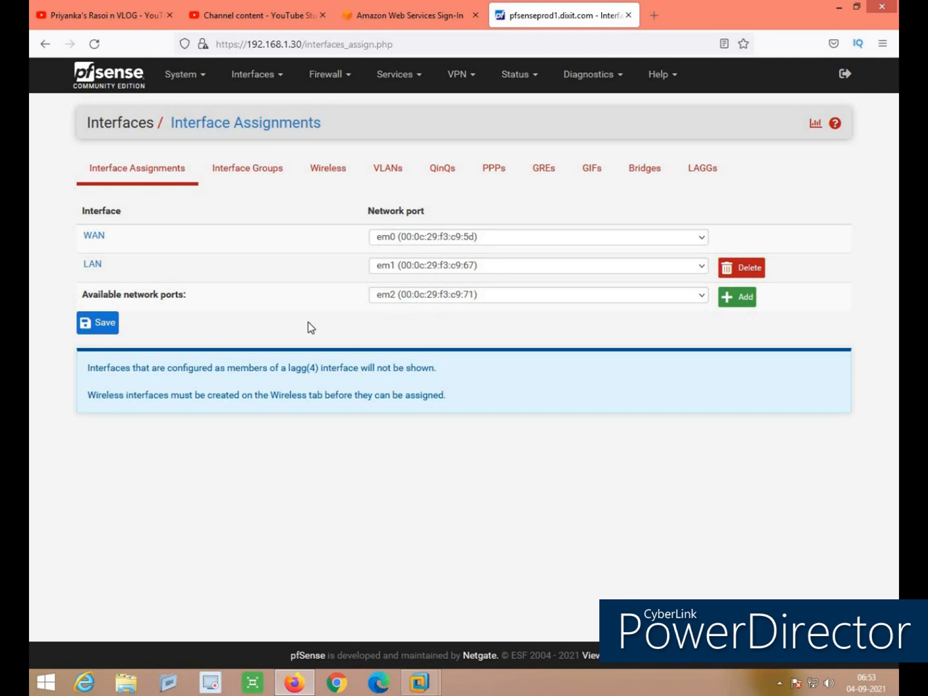
pyautogui.click(751, 304)
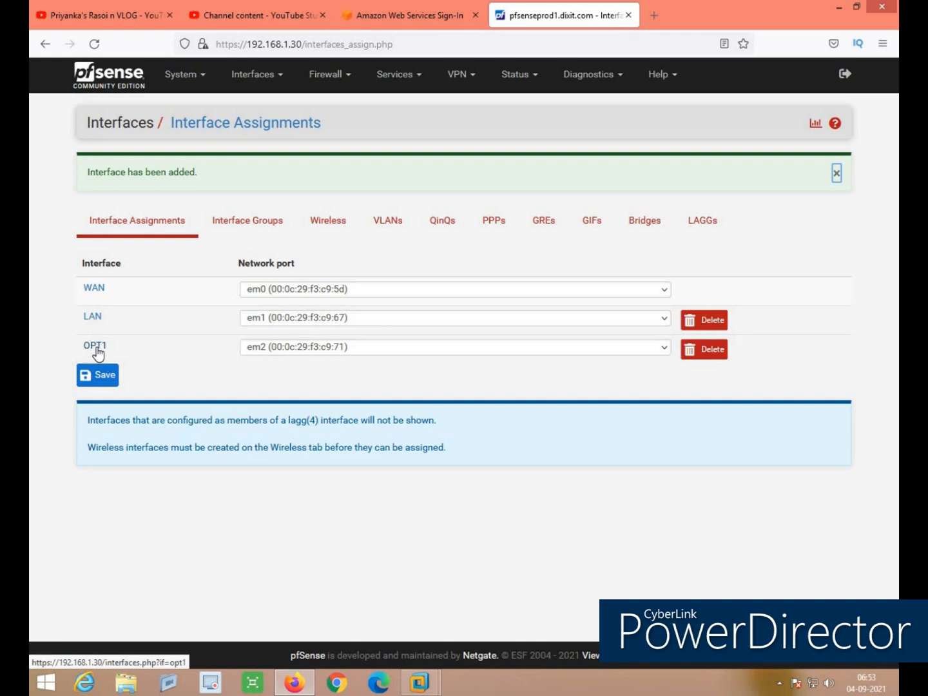
pyautogui.click(94, 292)
# Change the WAN description to WANISP, leaving IPv4 Configuration Type on DHCP
pyautogui.doubleClick(253, 217)
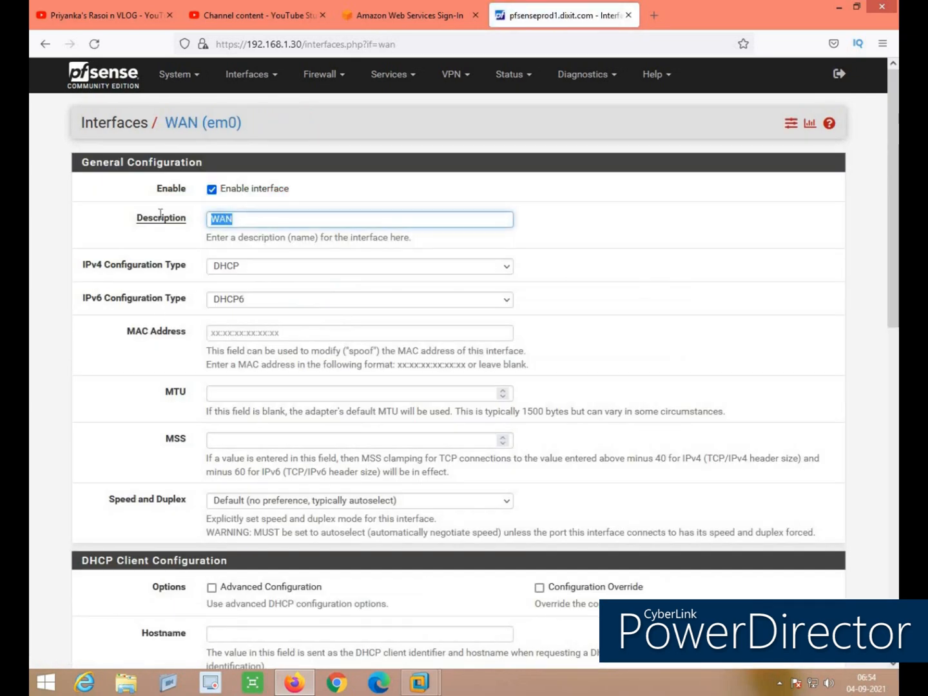
pyautogui.write('WANTATA')
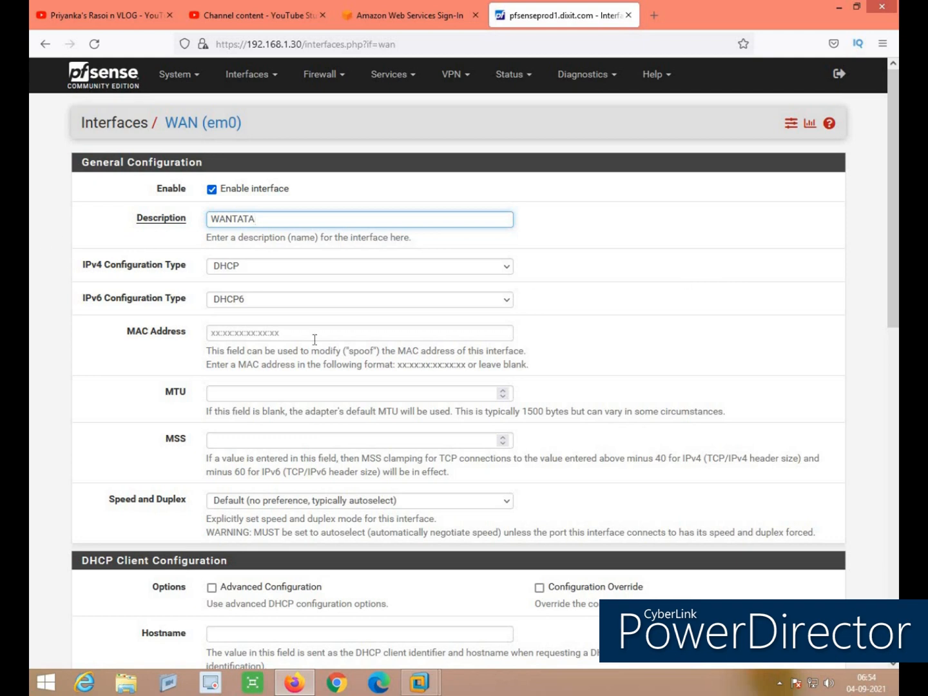
pyautogui.click(278, 268)
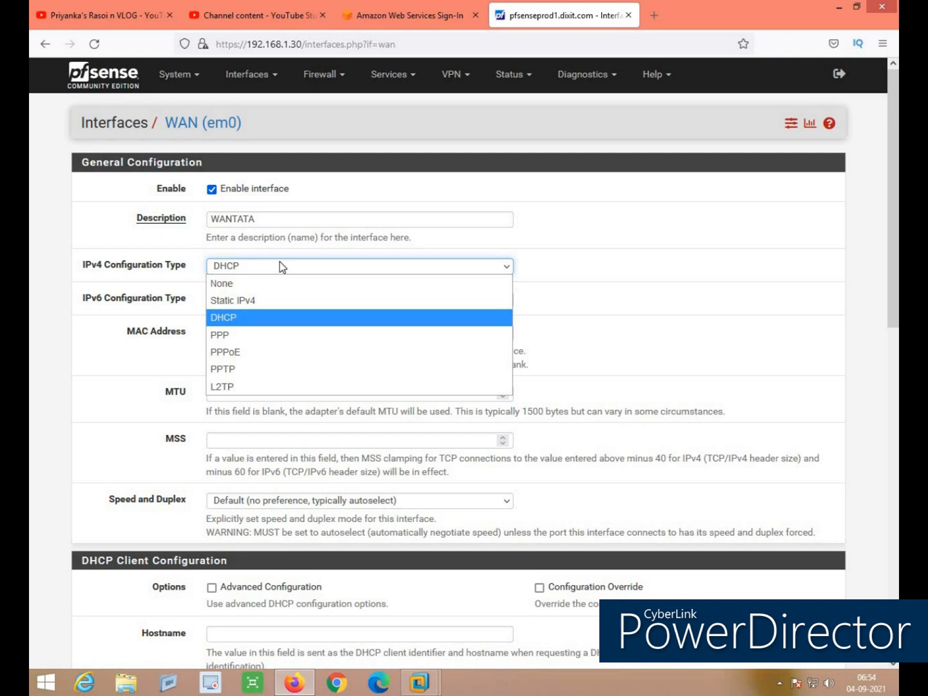
pyautogui.click(237, 302)
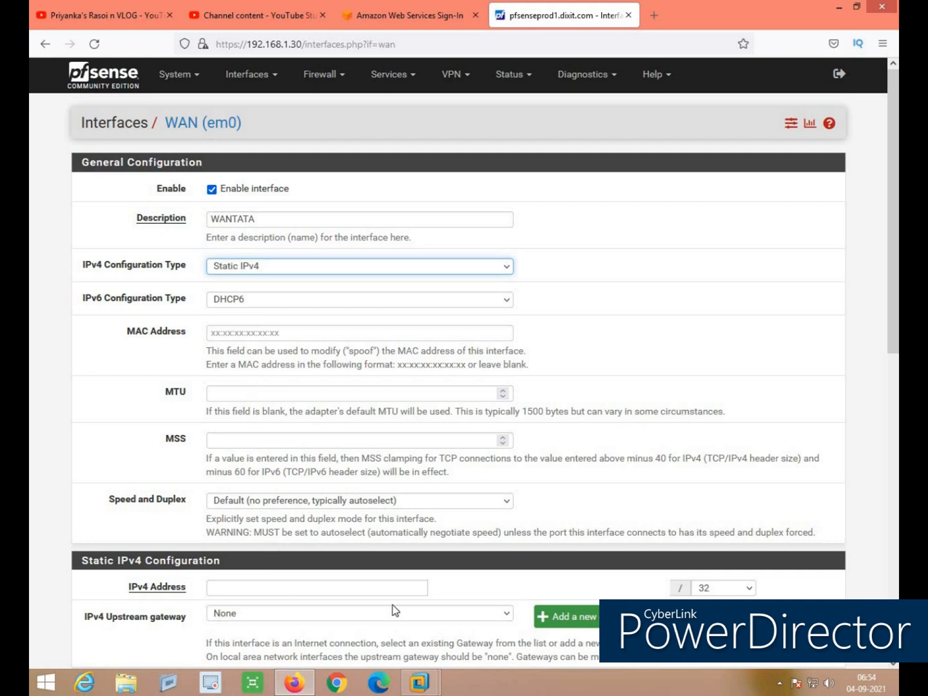
pyautogui.click(246, 279)
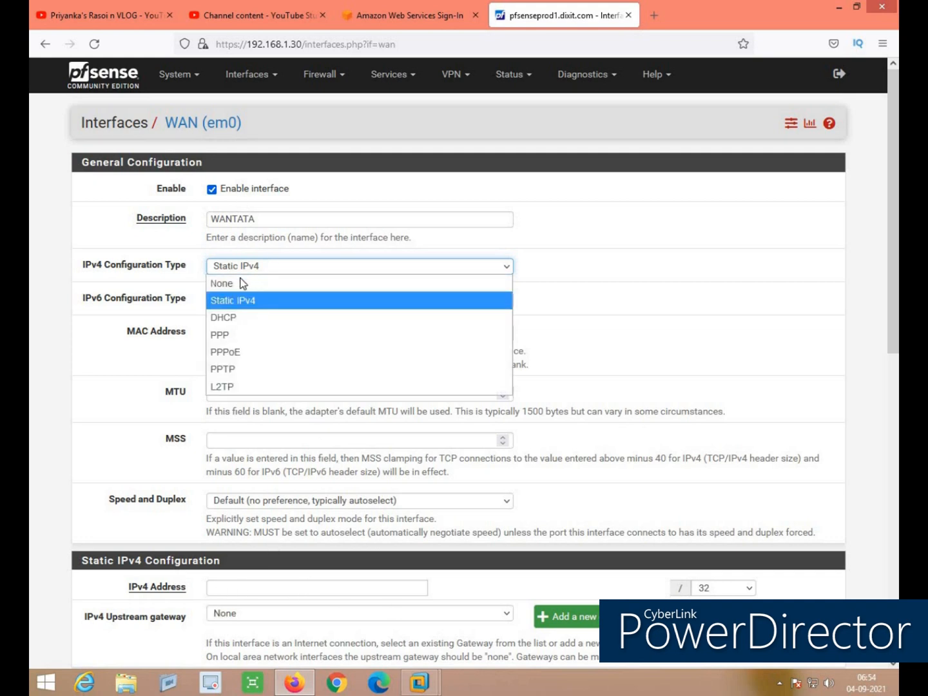
pyautogui.click(233, 318)
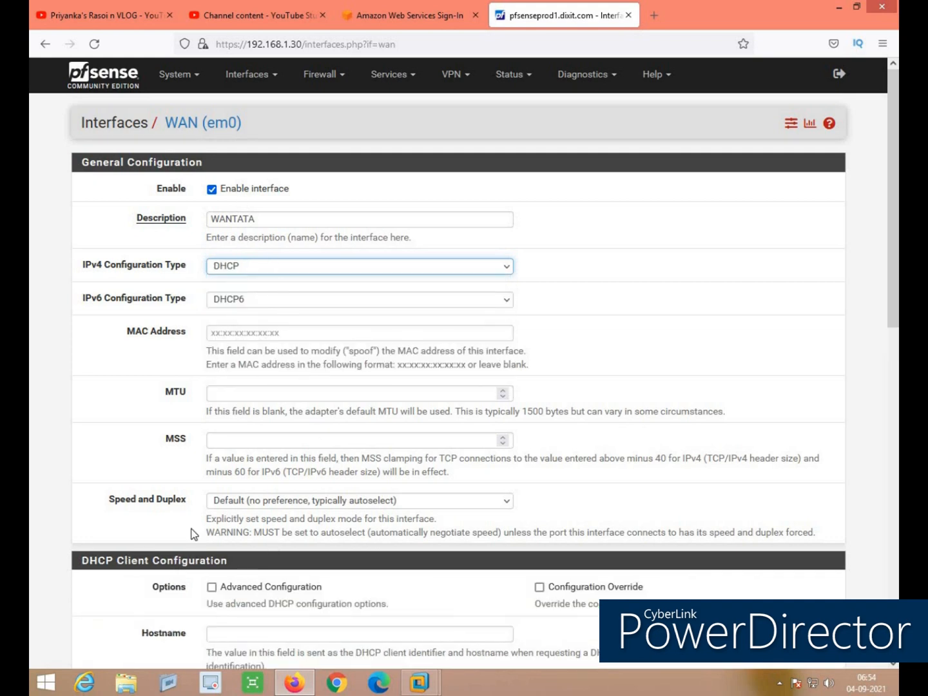
pyautogui.moveTo(262, 218); pyautogui.dragTo(233, 218)
pyautogui.press('BackSpace')
pyautogui.write('ISP')
pyautogui.scroll(-3, 721, 317)
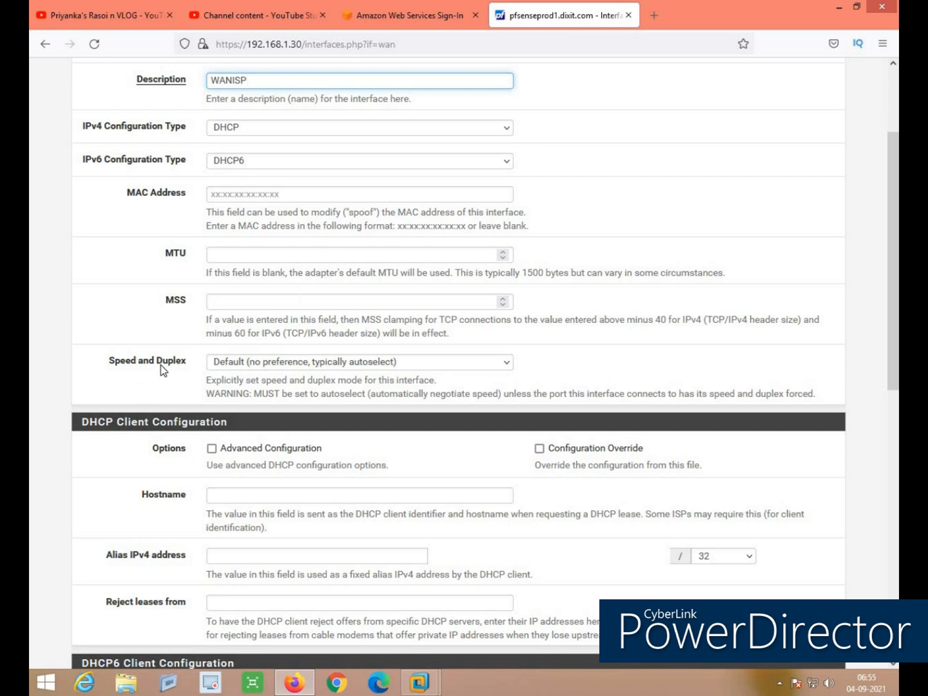
pyautogui.click(293, 362)
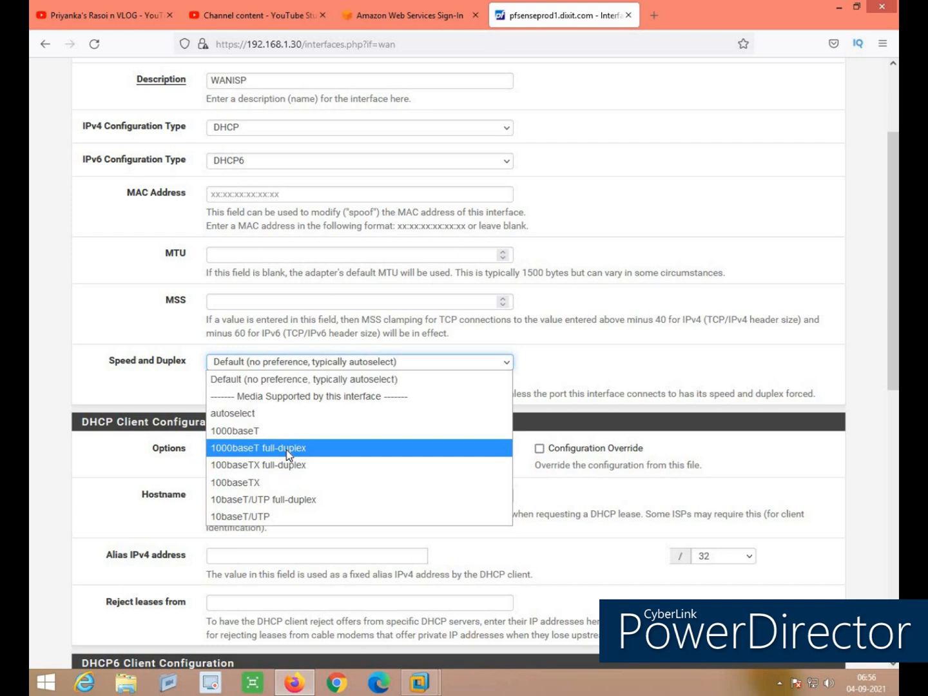
pyautogui.click(364, 383)
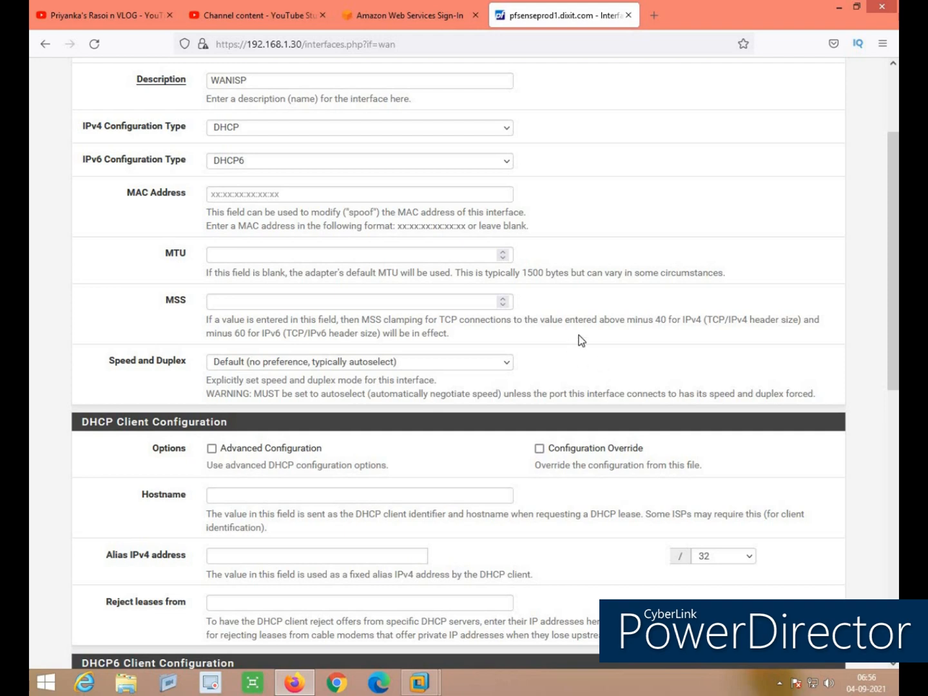
pyautogui.scroll(-3, 592, 267)
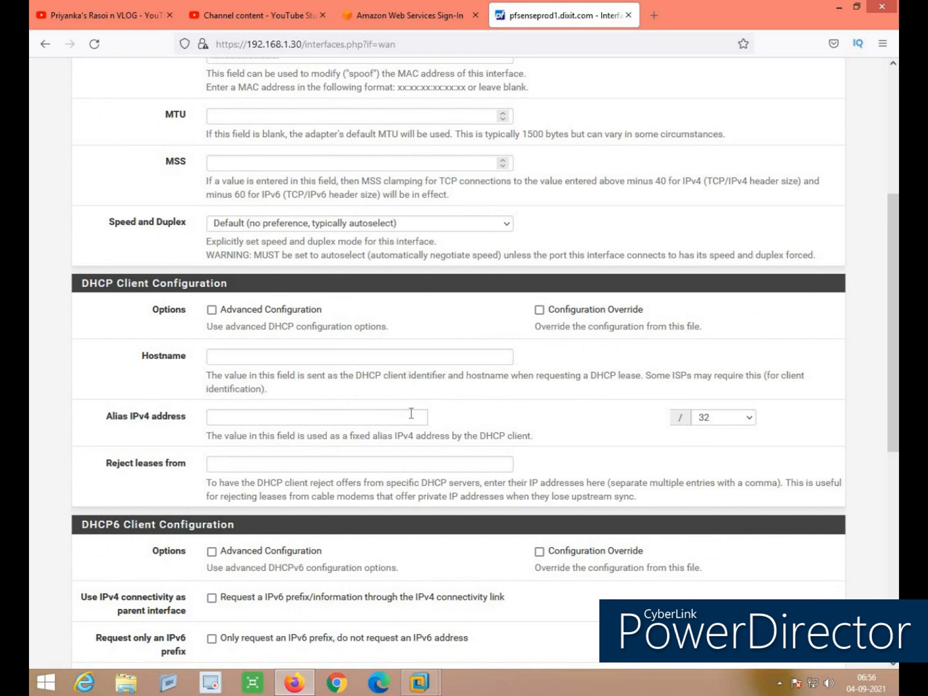
pyautogui.scroll(-4, 399, 409)
pyautogui.scroll(-5, 401, 405)
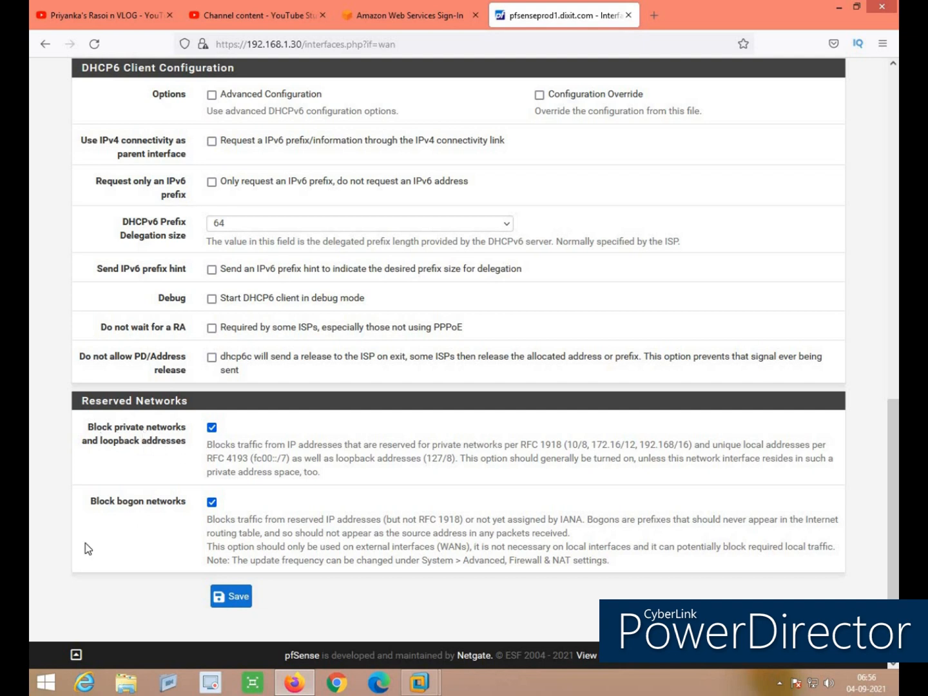
# Save and apply the WANISP interface settings with Block private networks still enabled
pyautogui.click(211, 424)
pyautogui.click(212, 425)
pyautogui.click(235, 599)
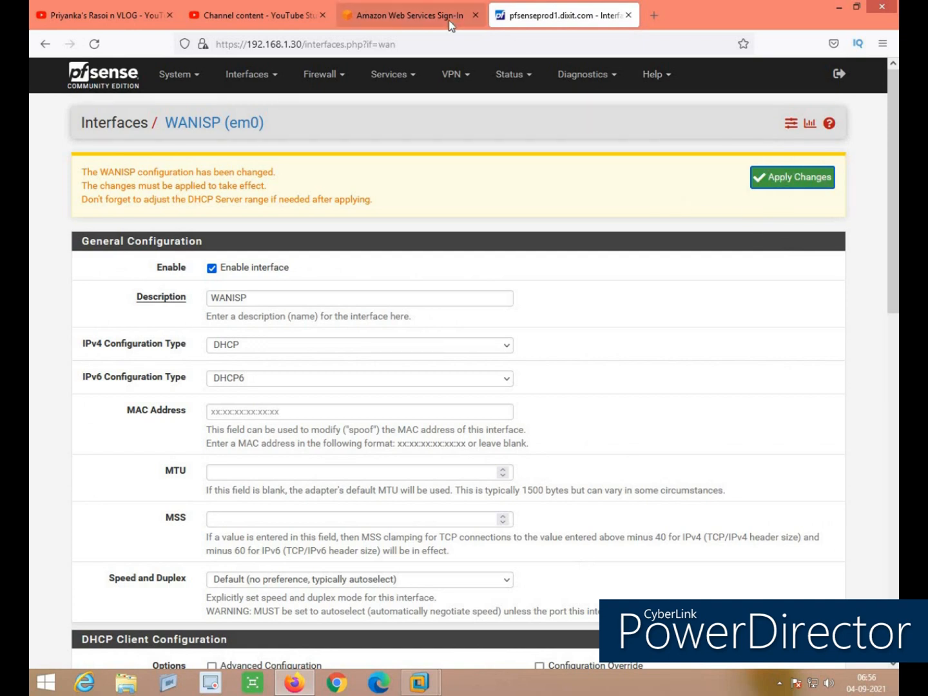
pyautogui.click(809, 184)
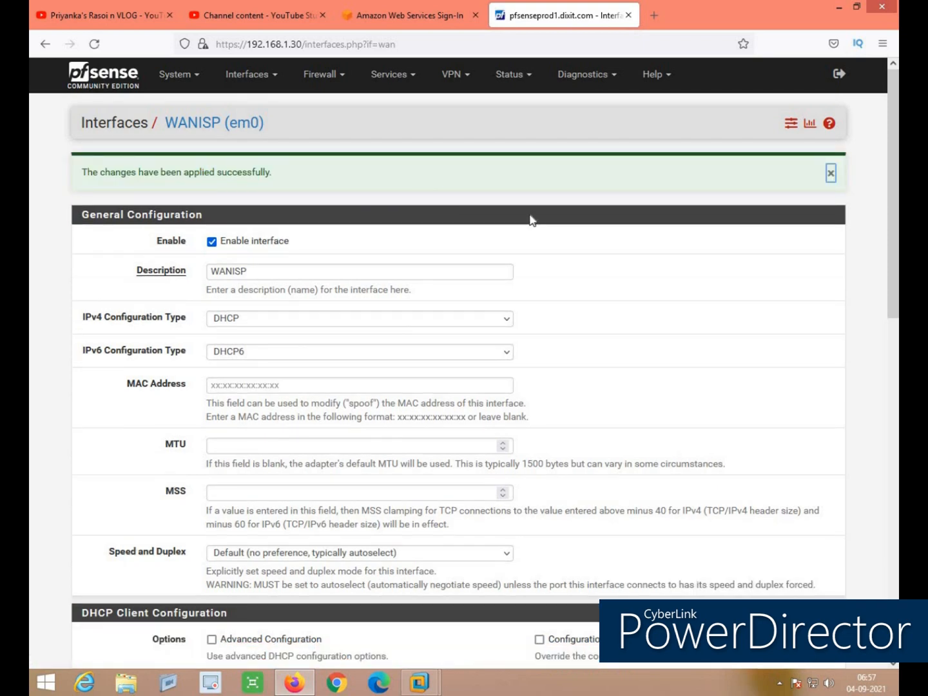
pyautogui.click(259, 76)
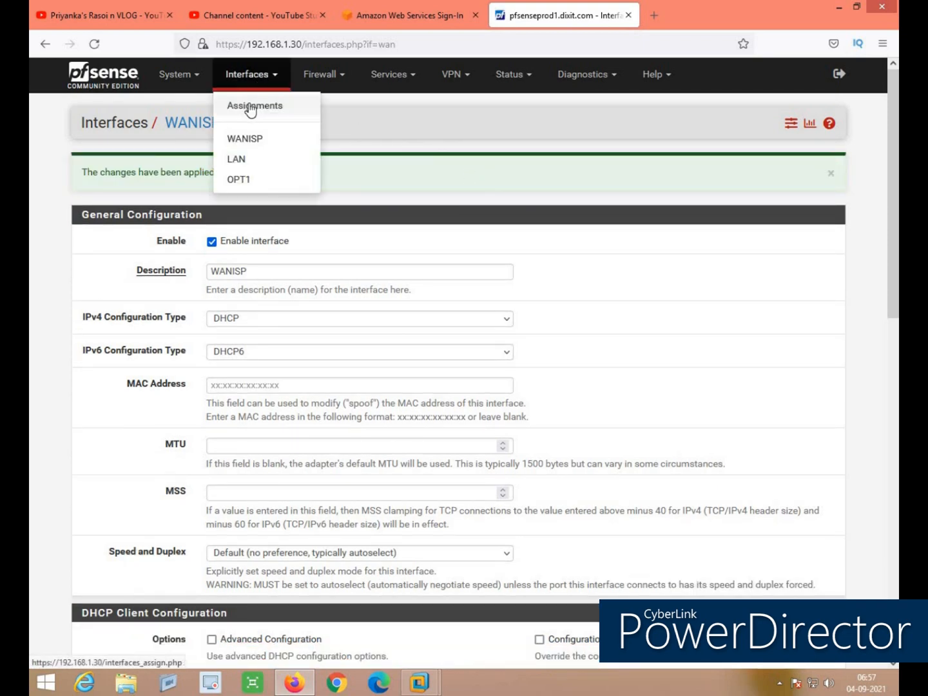
# Return to Interface Assignments and move to the VLANs list
pyautogui.click(250, 108)
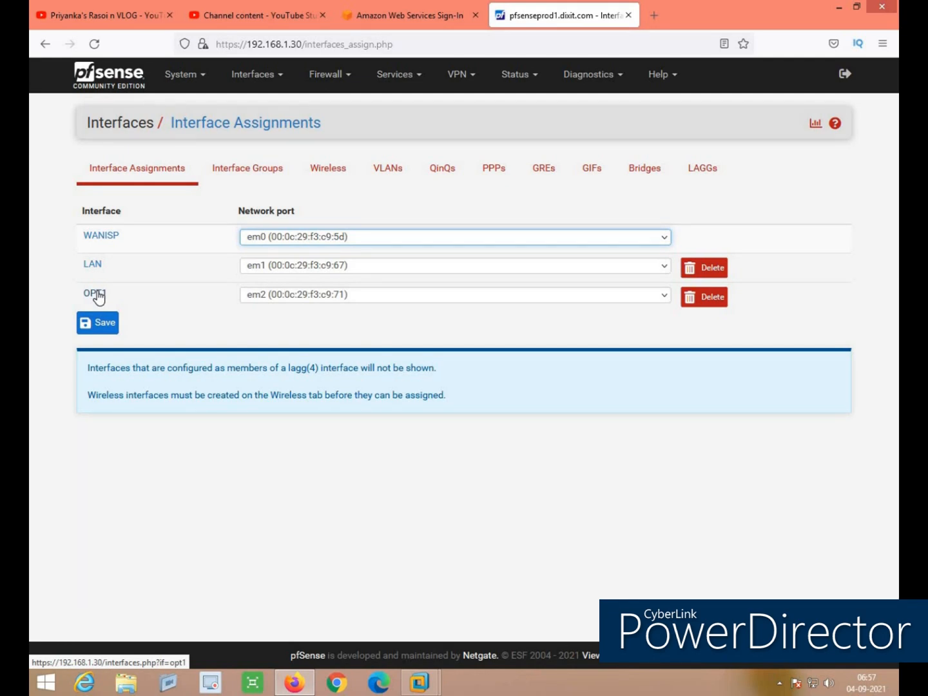
pyautogui.click(387, 171)
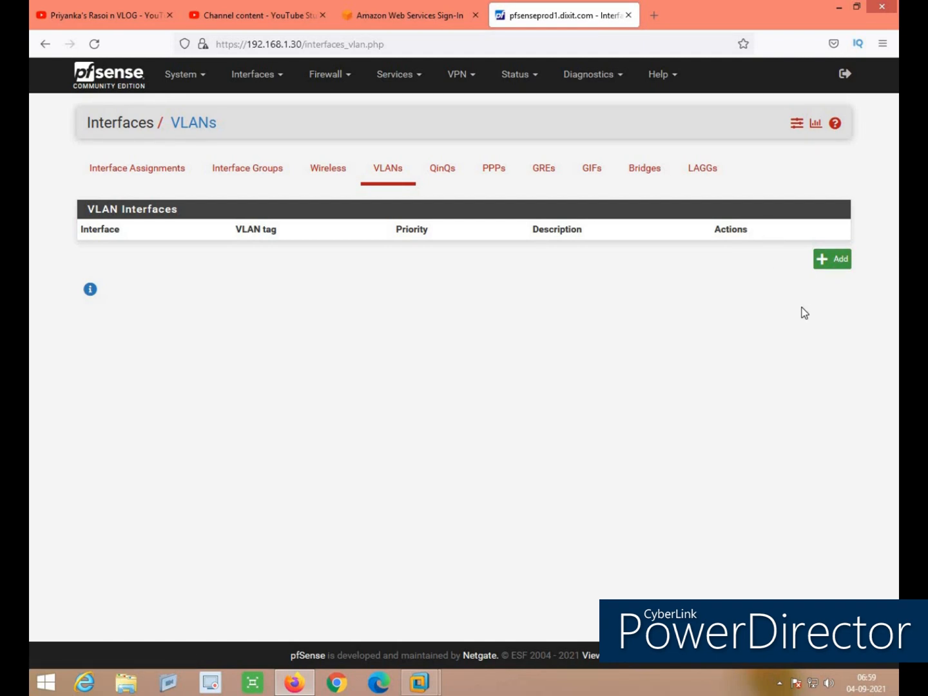
# Create and save VLAN tag 50 described HRDept on parent interface em2 (opt1)
pyautogui.click(839, 261)
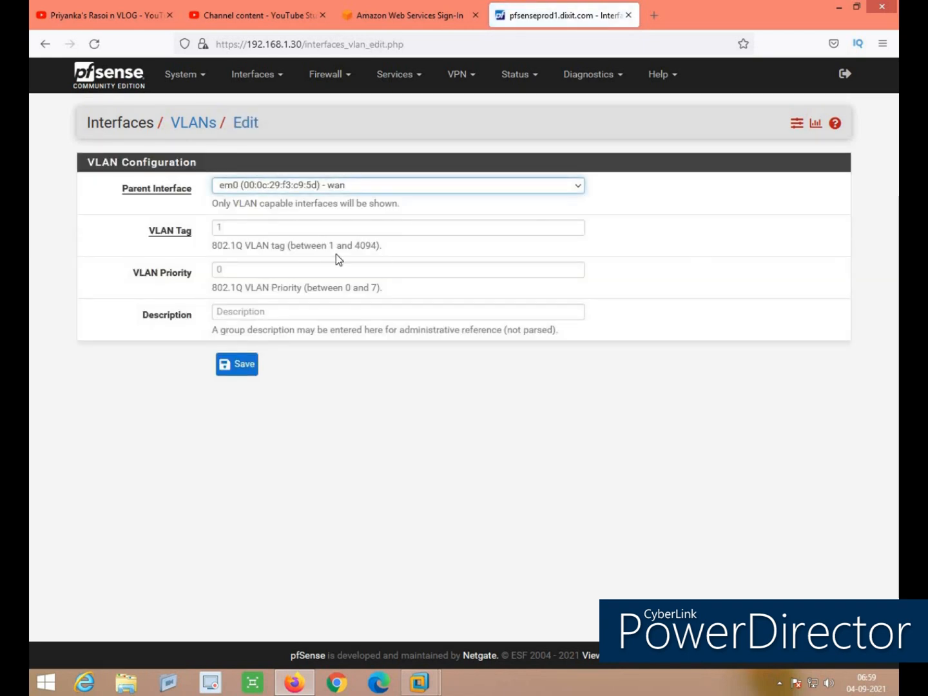
pyautogui.click(393, 187)
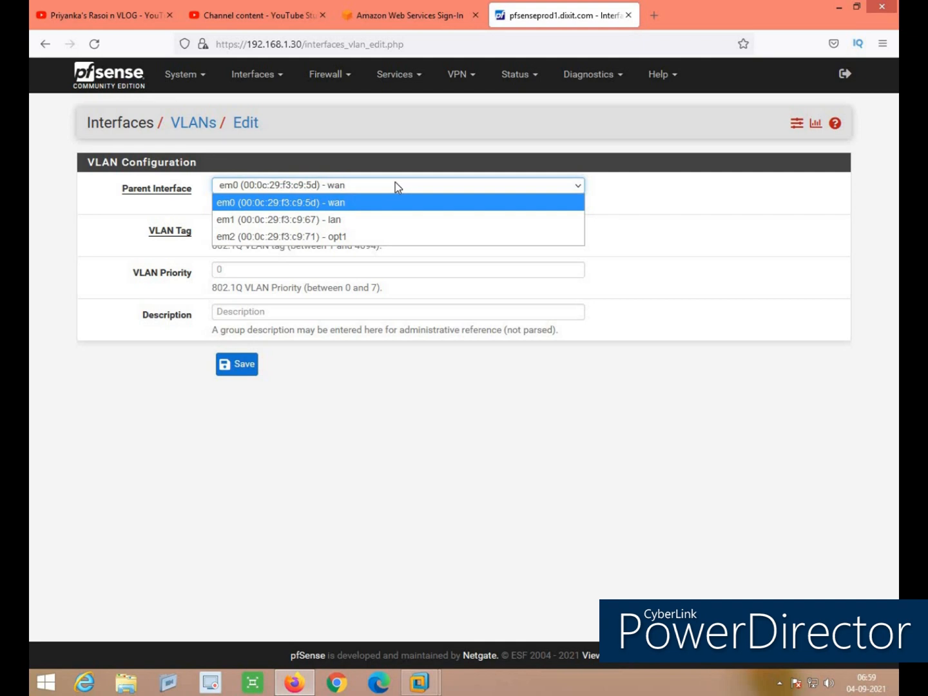
pyautogui.click(350, 240)
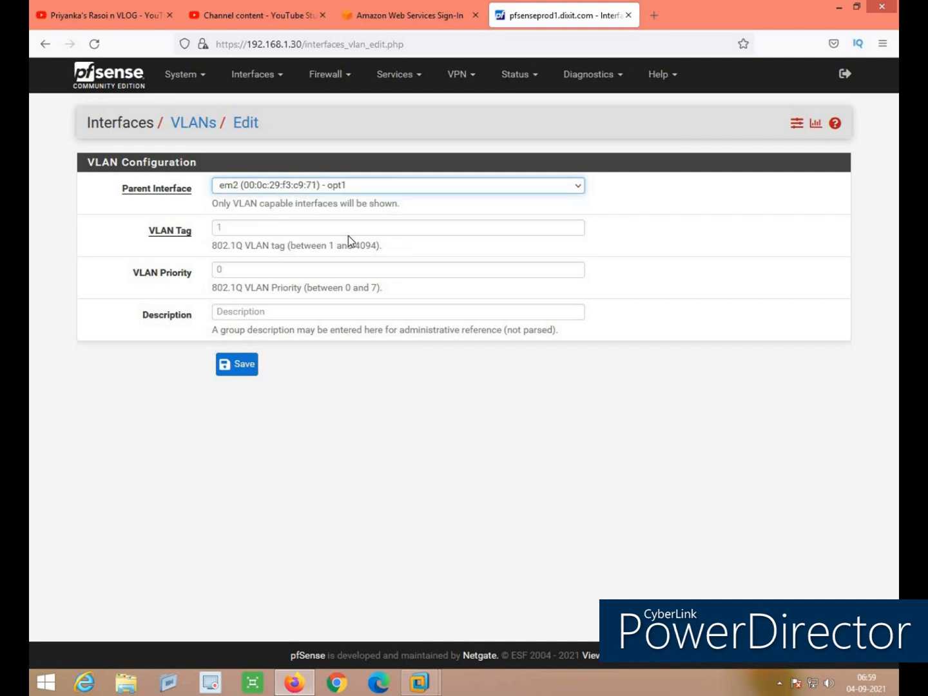
pyautogui.click(244, 233)
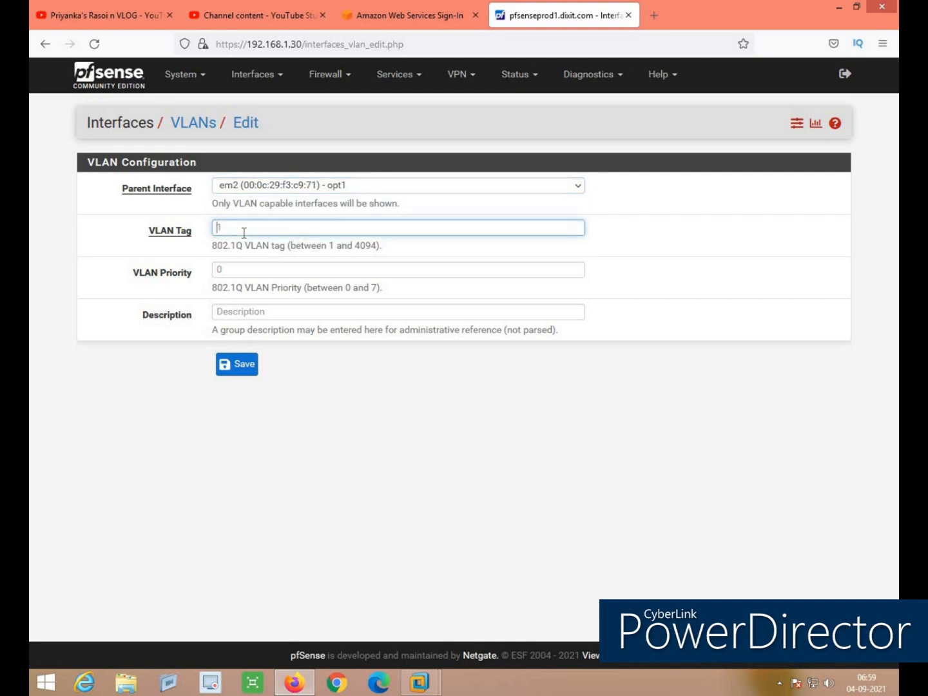
pyautogui.write('50')
pyautogui.click(226, 314)
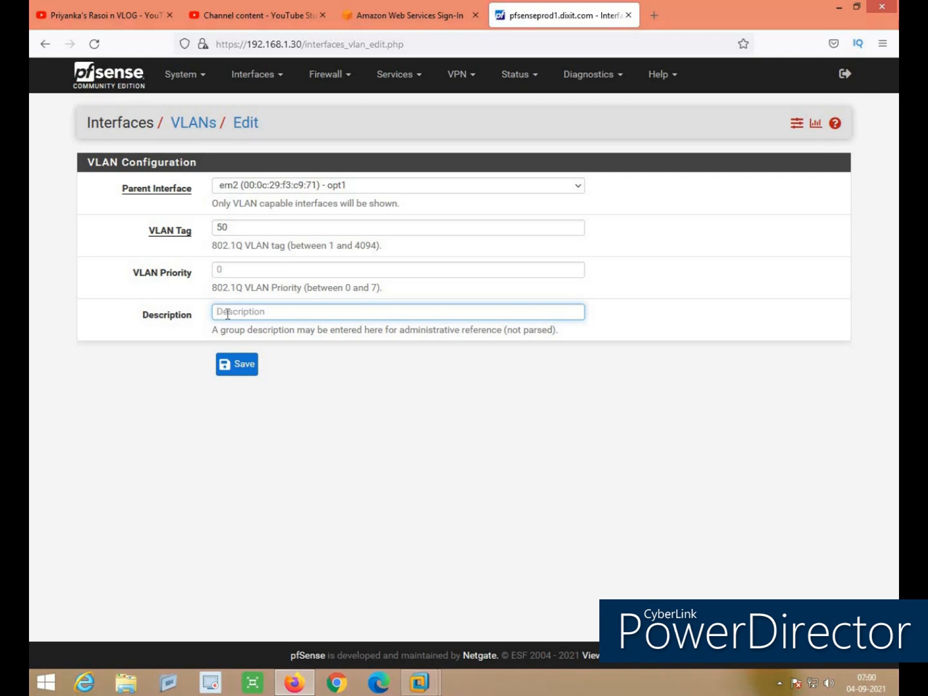
pyautogui.write('HRDept')
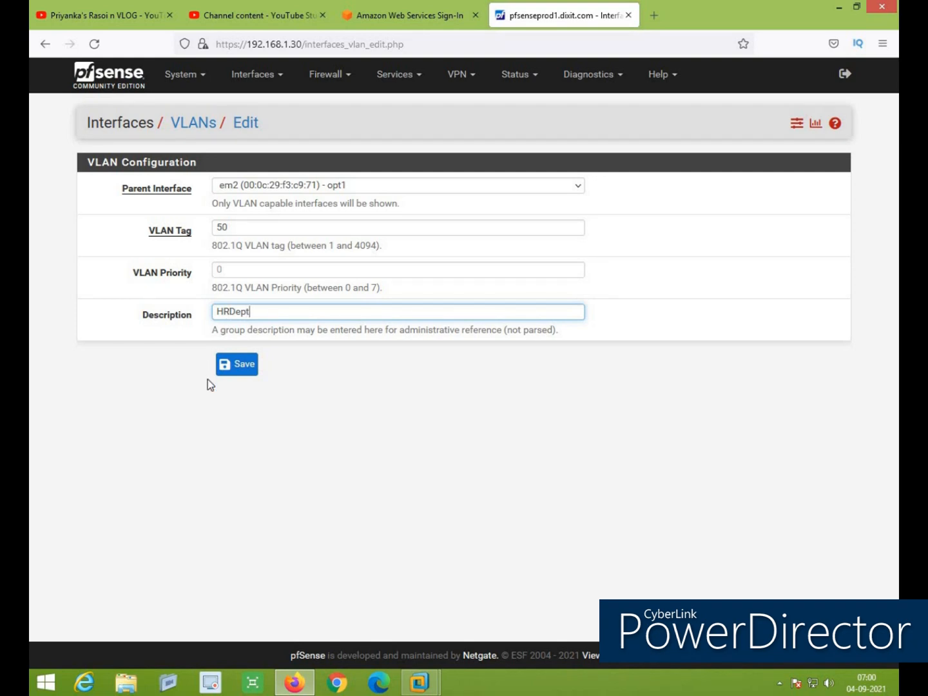
pyautogui.click(239, 371)
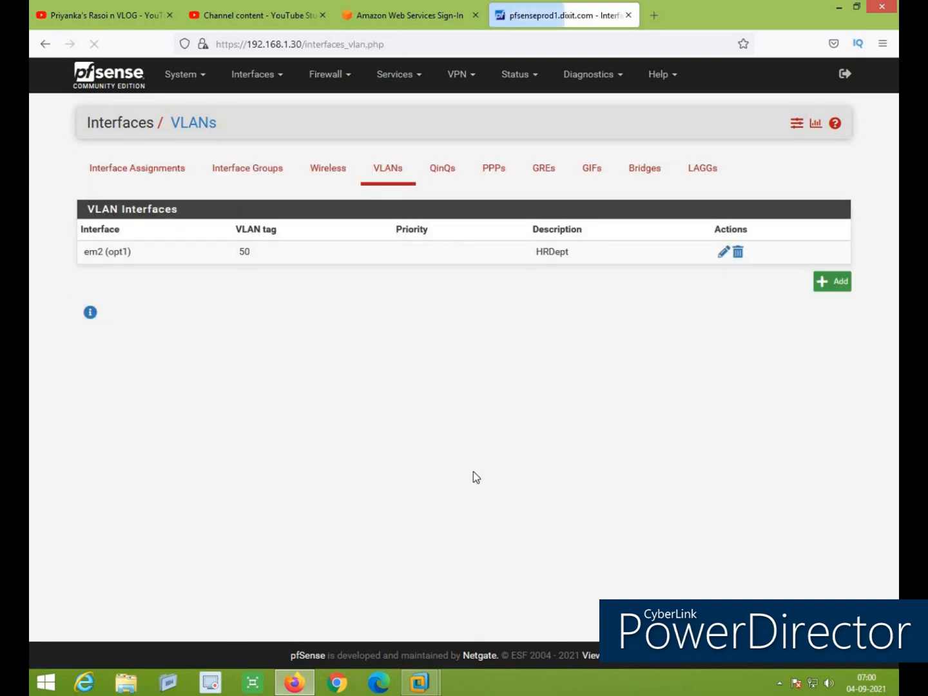
# Create and save VLAN tag 51 described ITDept on parent interface em2 (opt1)
pyautogui.click(826, 281)
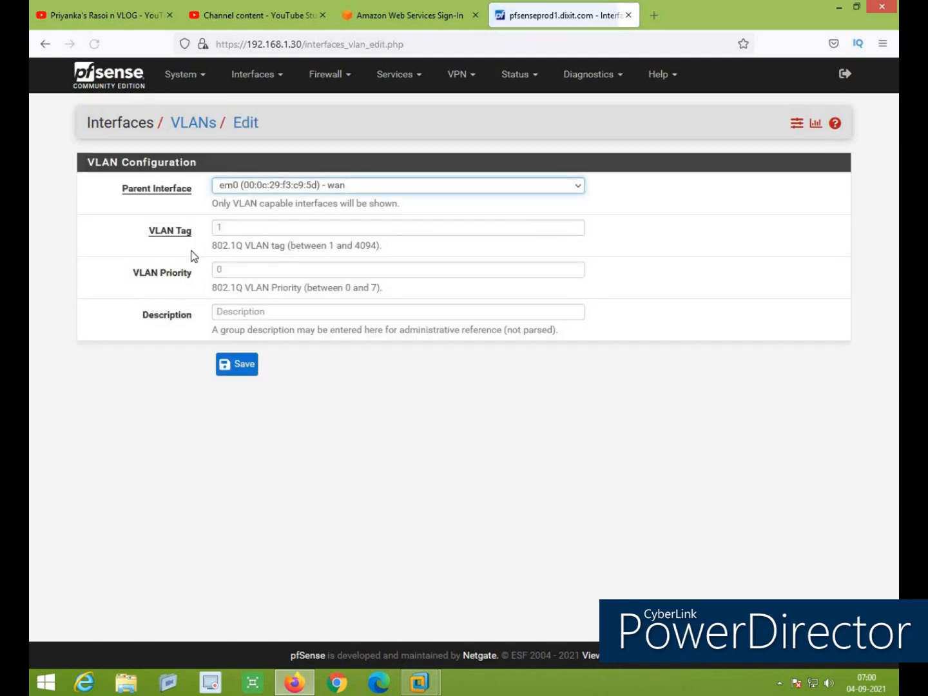
pyautogui.click(258, 190)
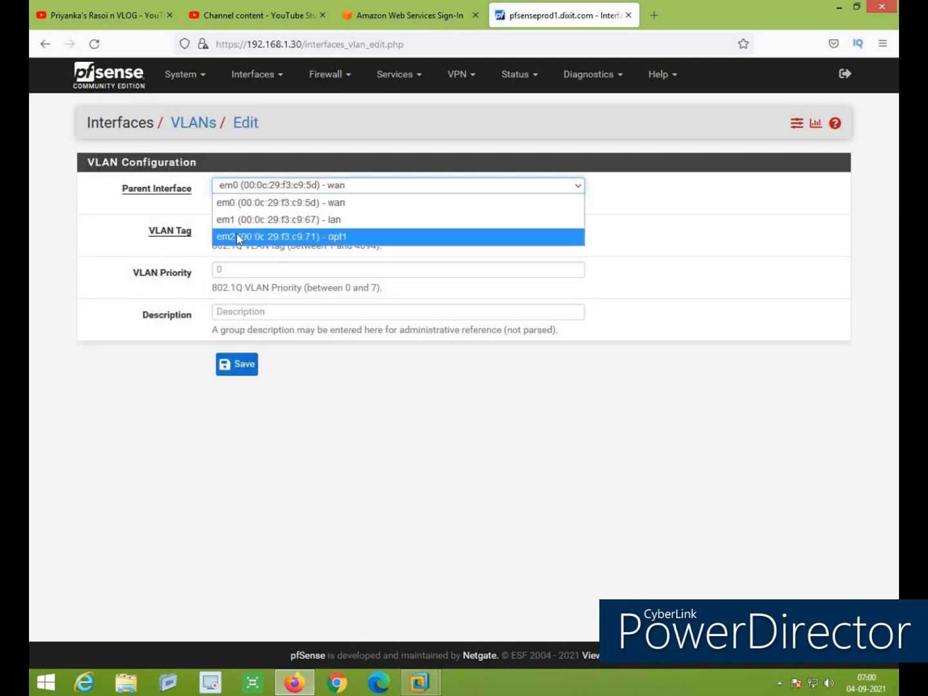
pyautogui.click(236, 236)
pyautogui.click(240, 225)
pyautogui.write('51')
pyautogui.click(273, 316)
pyautogui.write('ITDept')
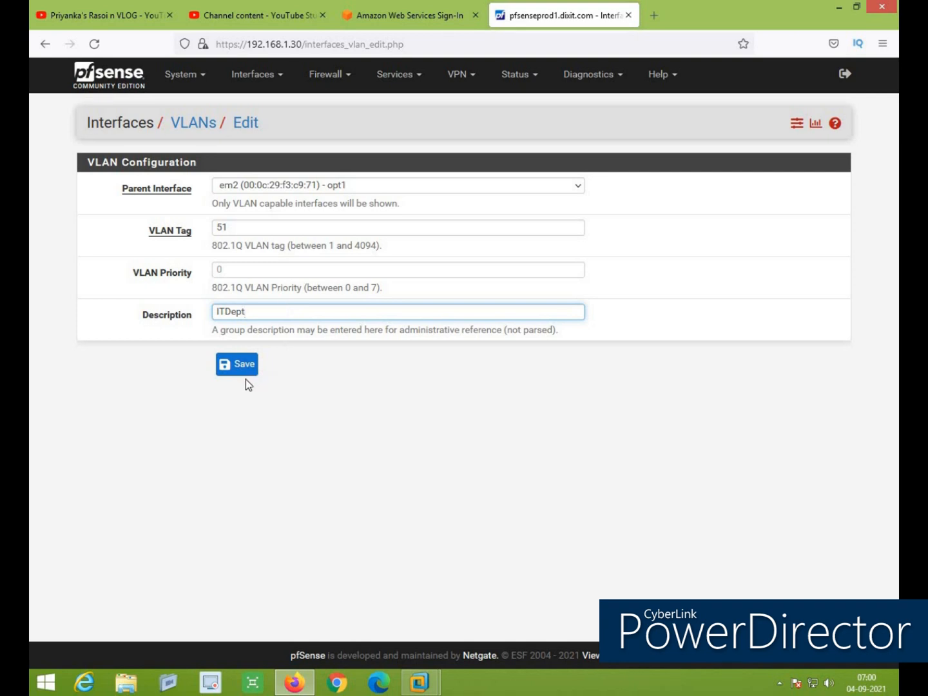
pyautogui.click(252, 361)
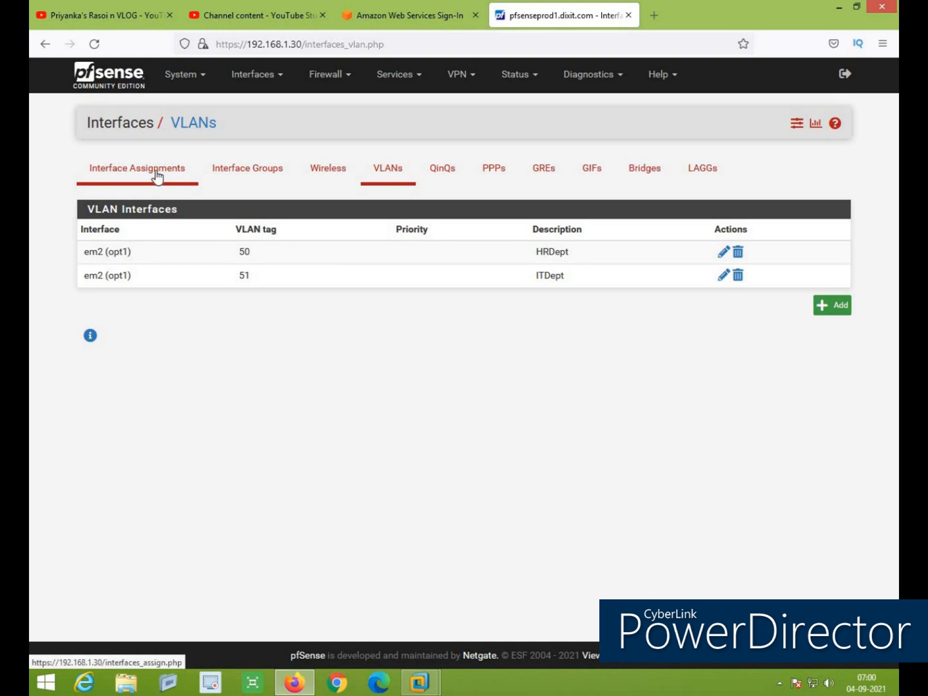
pyautogui.click(156, 177)
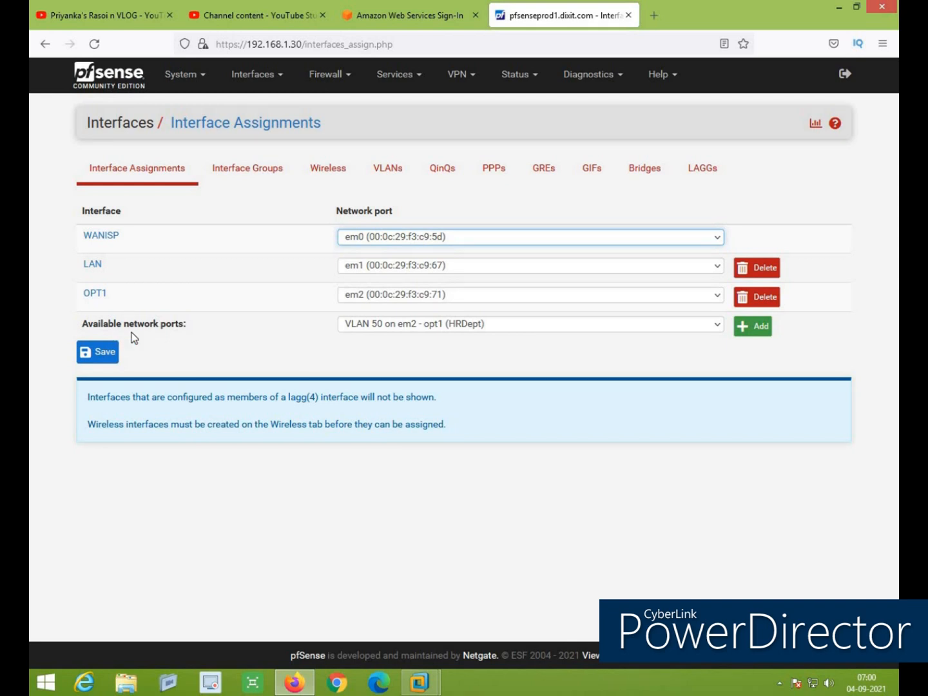
# Add 'VLAN 50 on em2 - opt1 (HRDept)' from the available network ports as OPT2
pyautogui.click(531, 329)
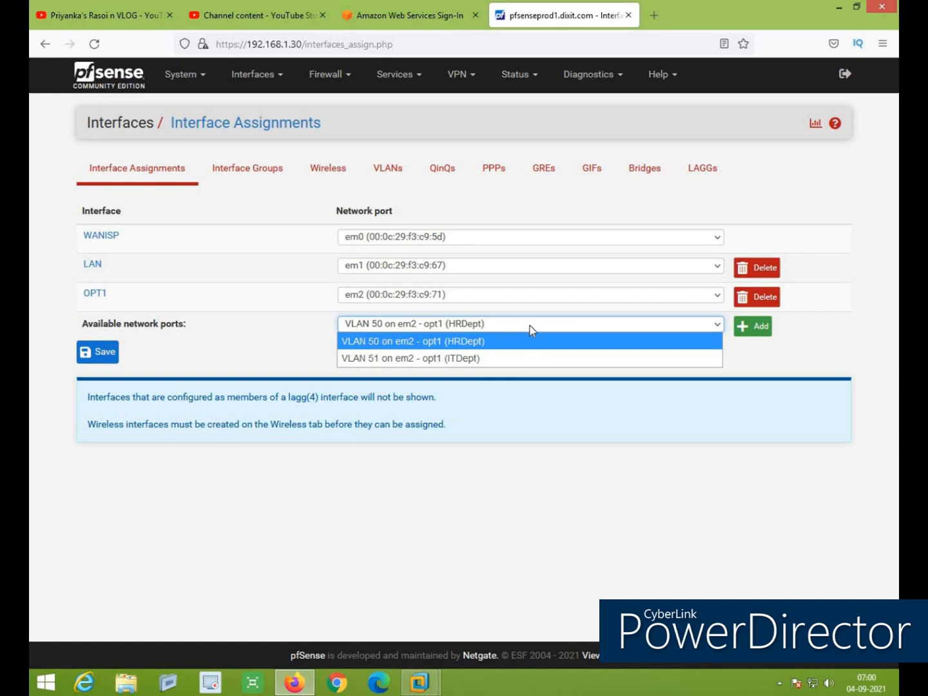
pyautogui.click(502, 349)
pyautogui.click(756, 327)
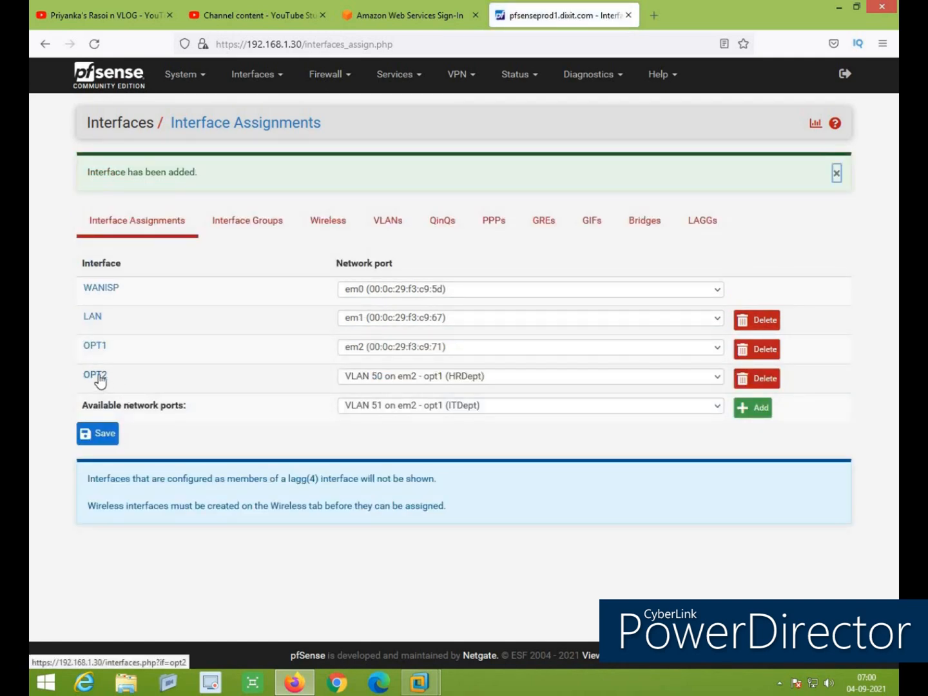
# Enable the OPT2 interface and change its description to HRDept
pyautogui.click(100, 376)
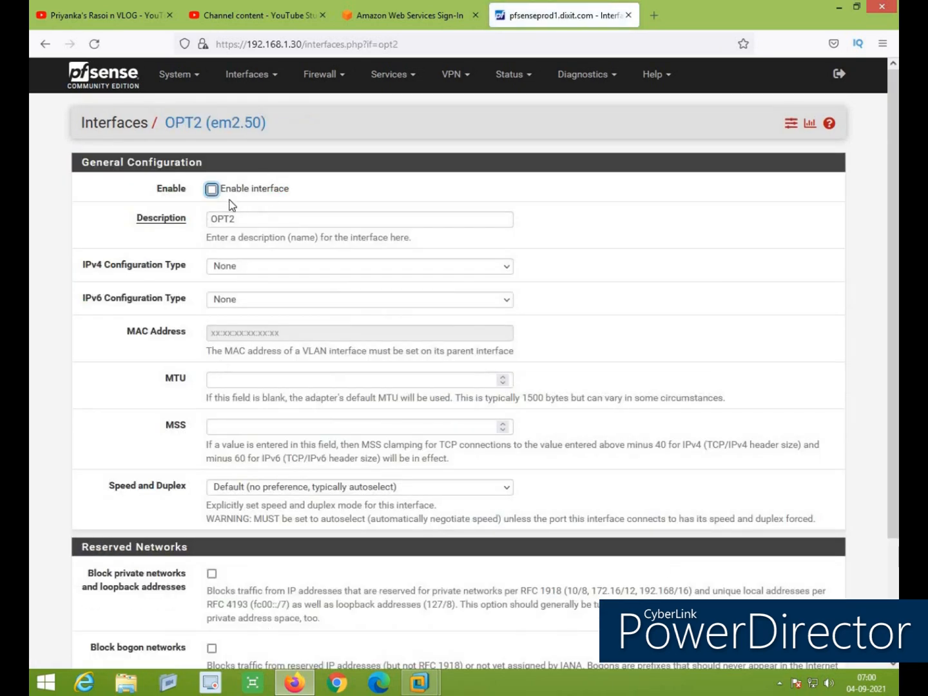
pyautogui.click(213, 188)
pyautogui.doubleClick(245, 220)
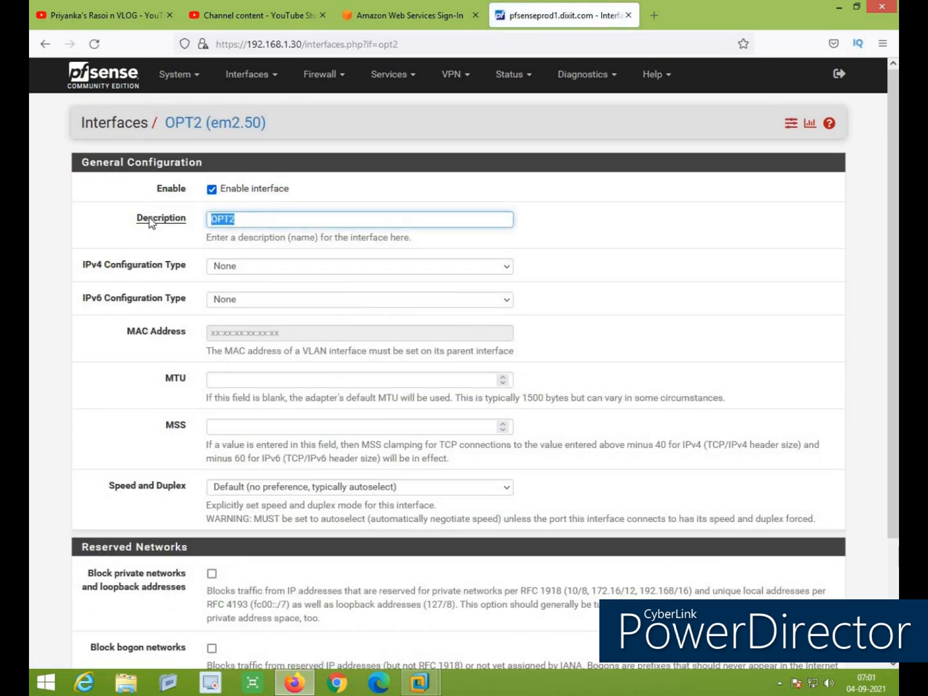
pyautogui.write('HRDept')
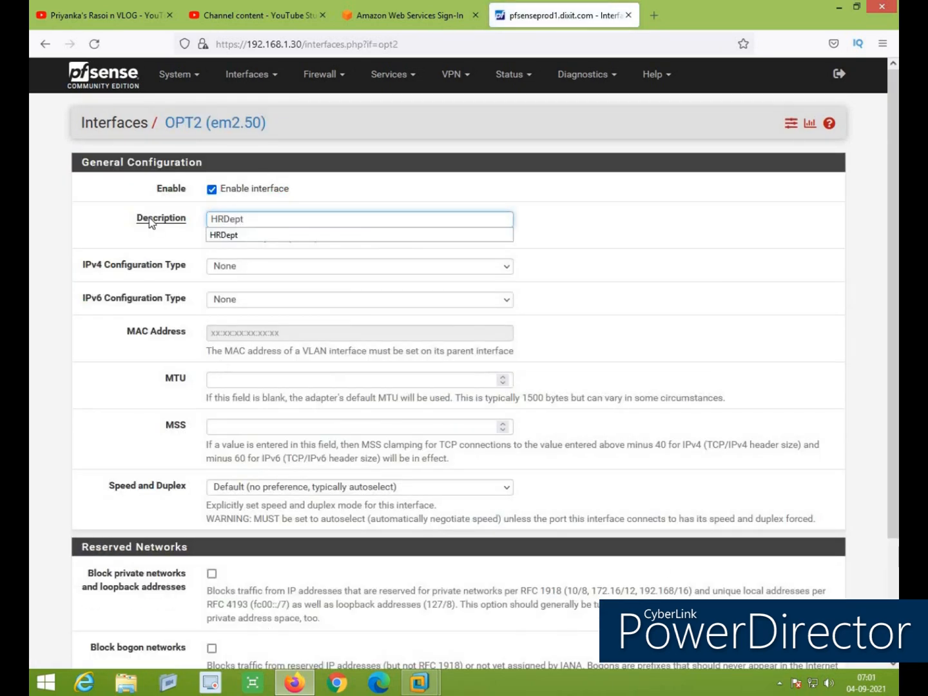
pyautogui.press('Escape')
pyautogui.press('Tab')
pyautogui.scroll(-4, 674, 327)
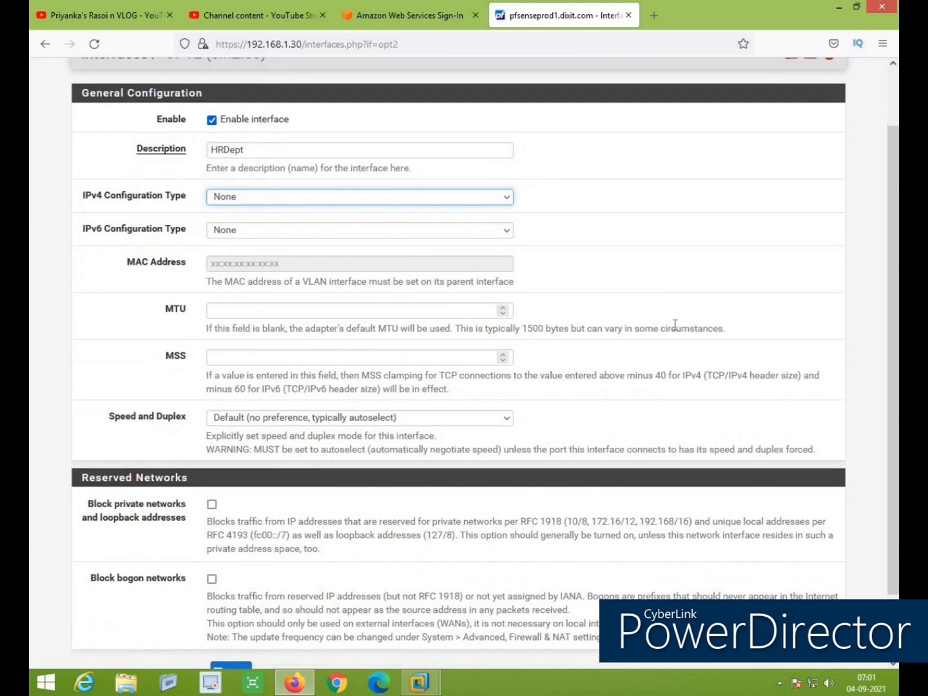
# Set HRDept's IPv4 type to DHCP, block private networks, then save and apply
pyautogui.click(301, 119)
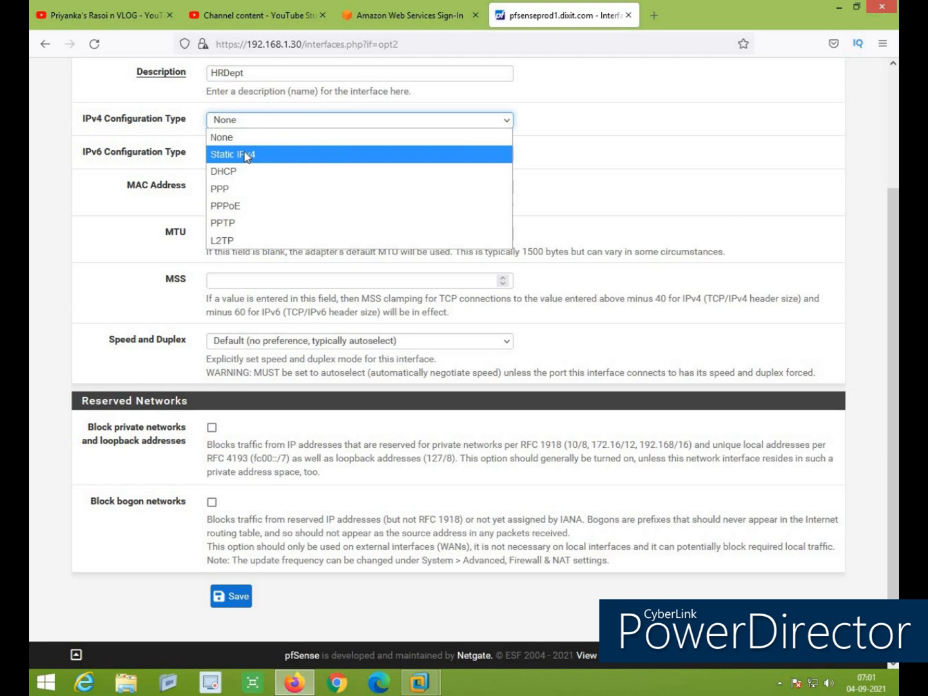
pyautogui.click(233, 171)
pyautogui.scroll(-5, 217, 473)
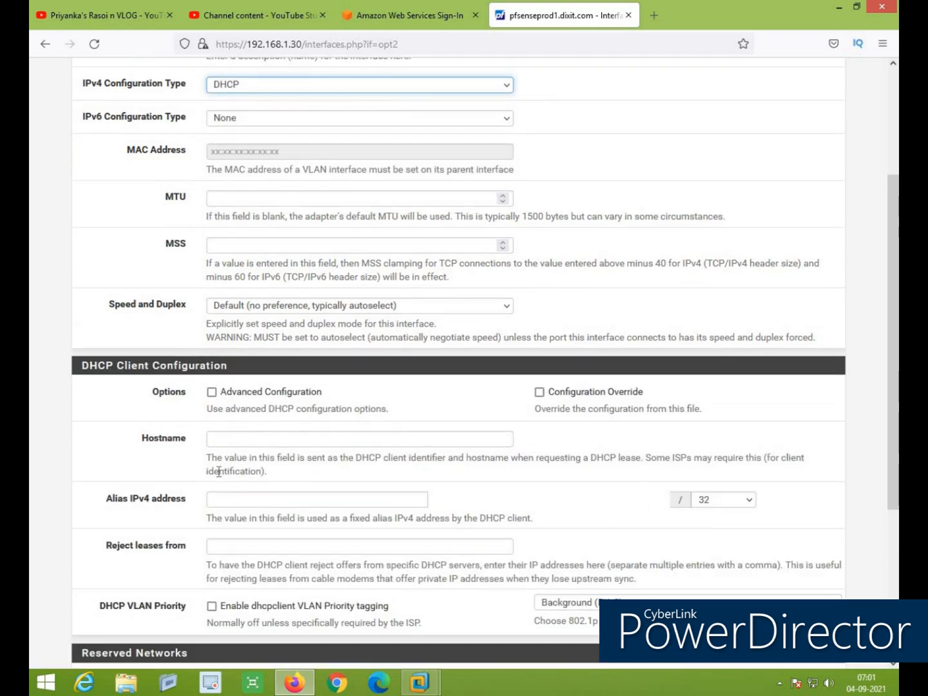
pyautogui.click(212, 426)
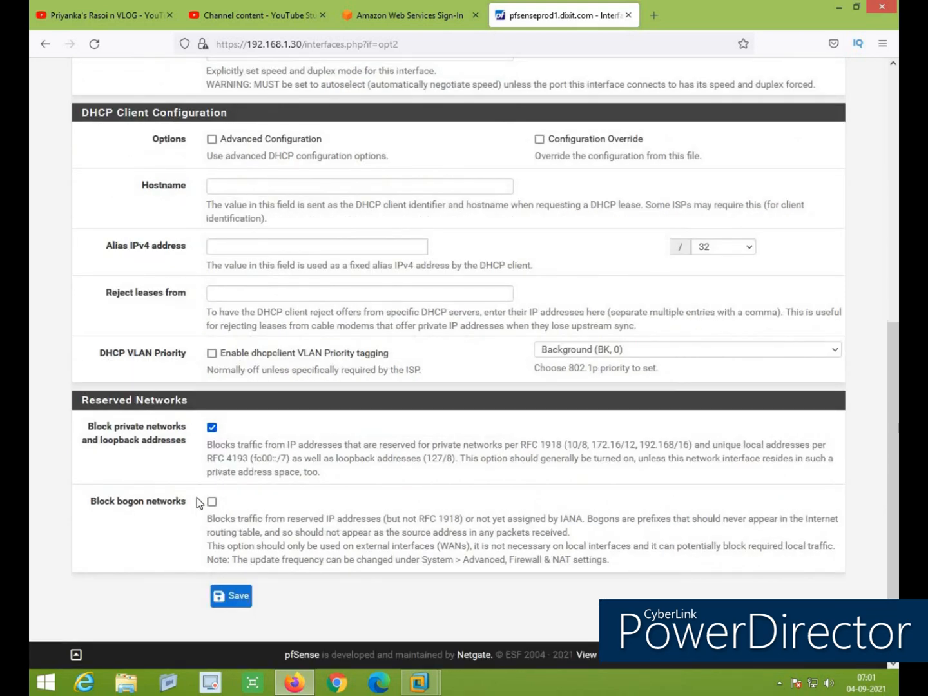
pyautogui.click(230, 597)
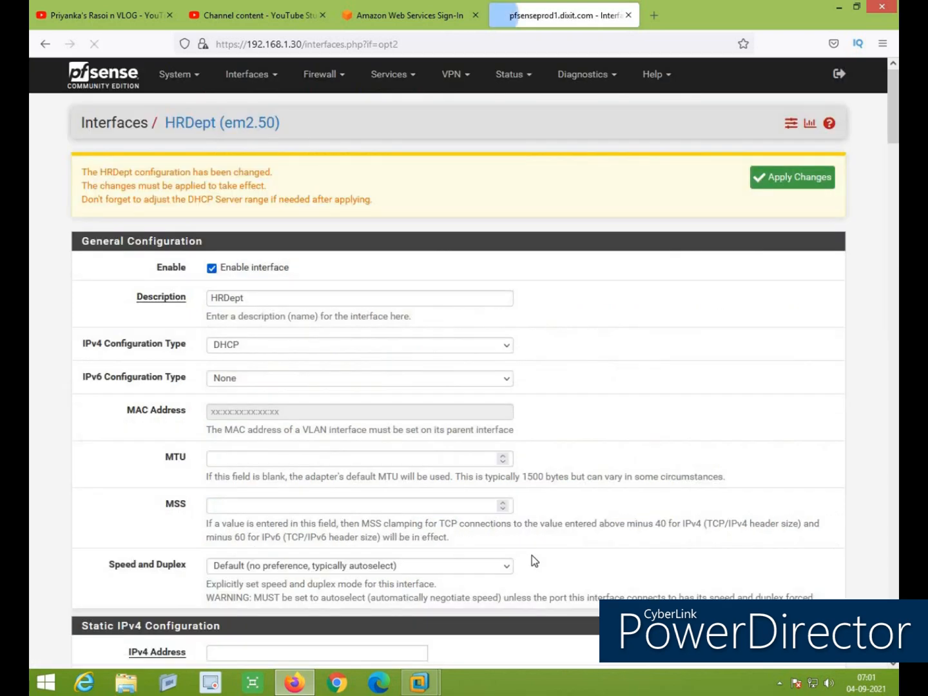
pyautogui.click(790, 181)
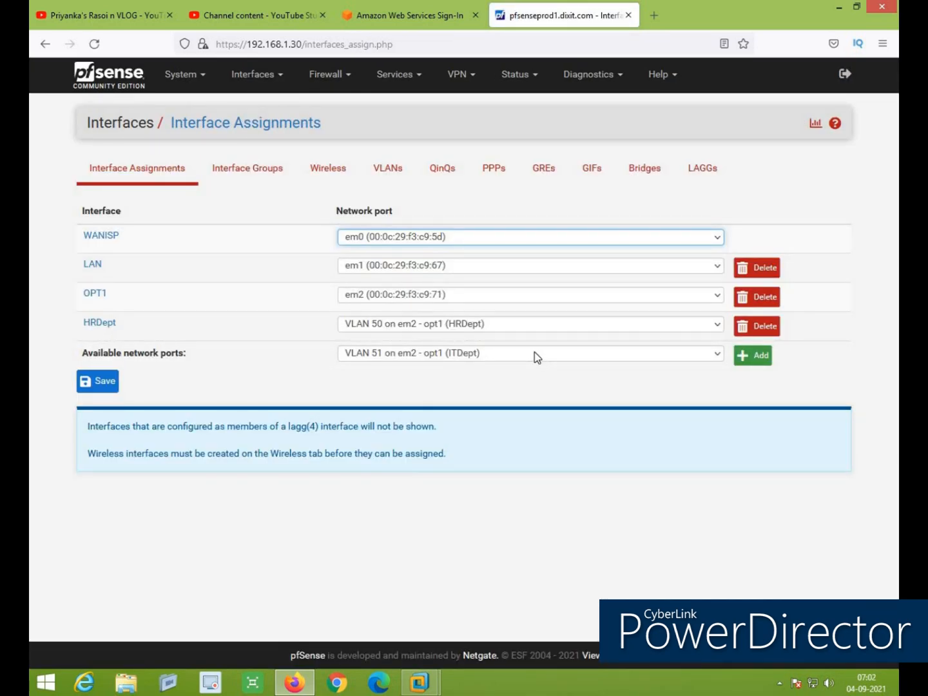
# Assign 'VLAN 51 on em2 - opt1 (ITDept)' as OPT3, then open and enable OPT3
pyautogui.click(397, 352)
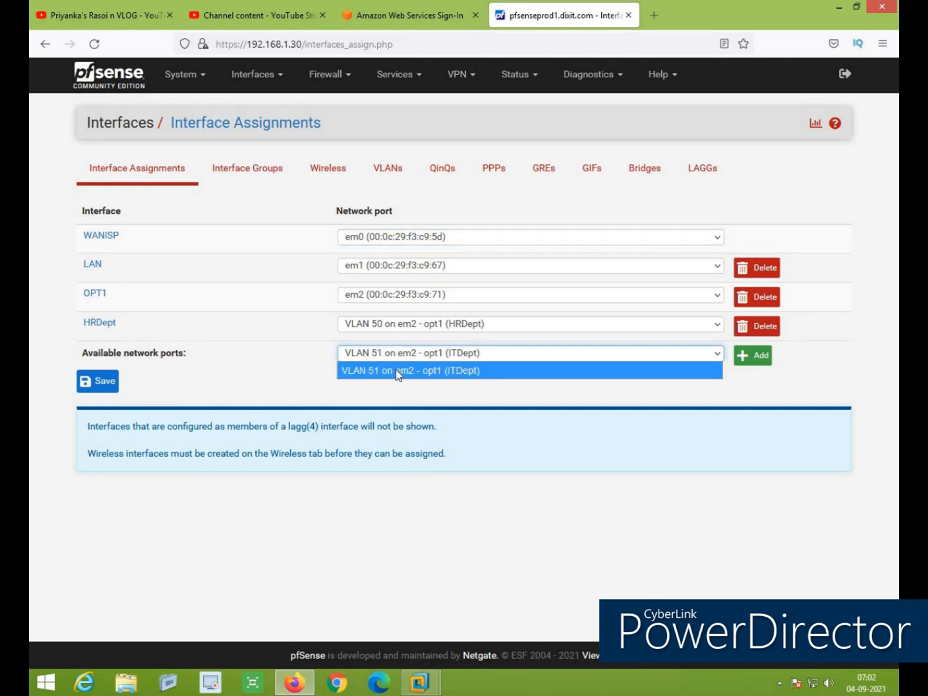
pyautogui.click(398, 373)
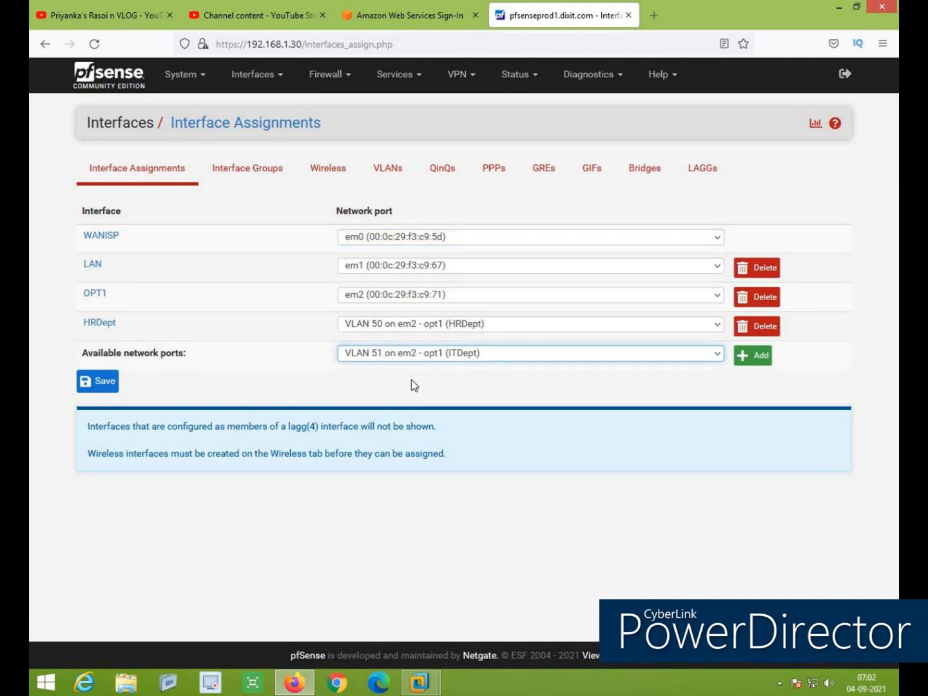
pyautogui.click(752, 355)
pyautogui.click(94, 406)
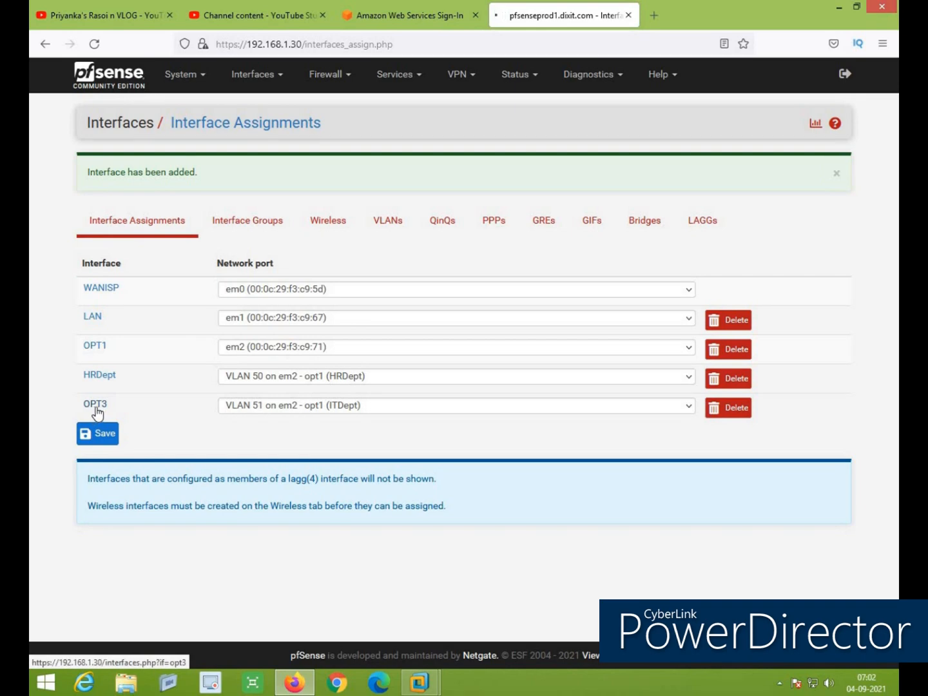
pyautogui.click(211, 191)
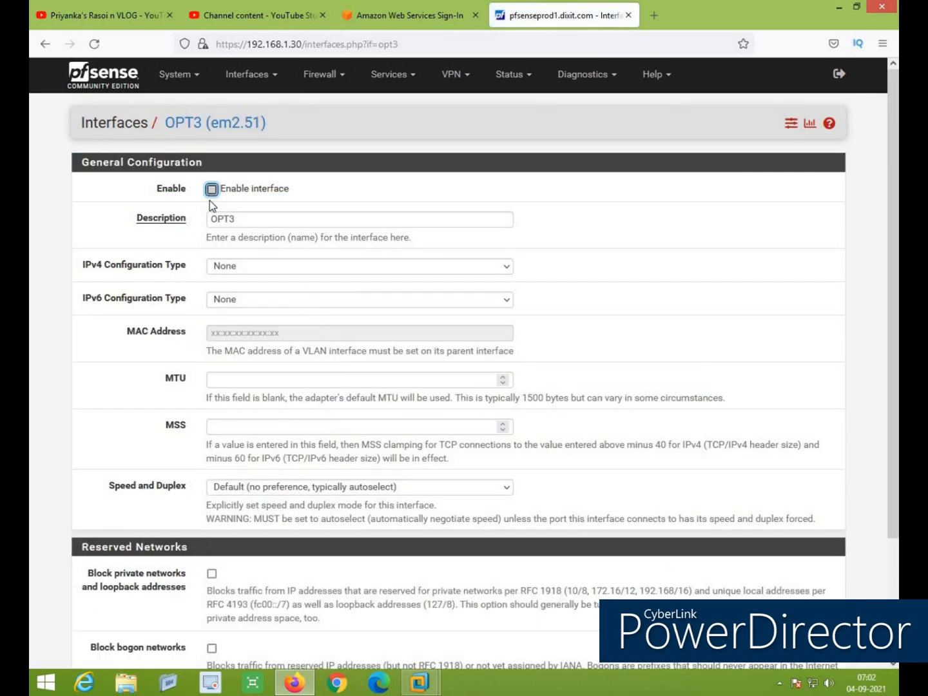
# Describe OPT3 as ITDept and tick blocking of private and bogon networks
pyautogui.doubleClick(235, 220)
pyautogui.write('I')
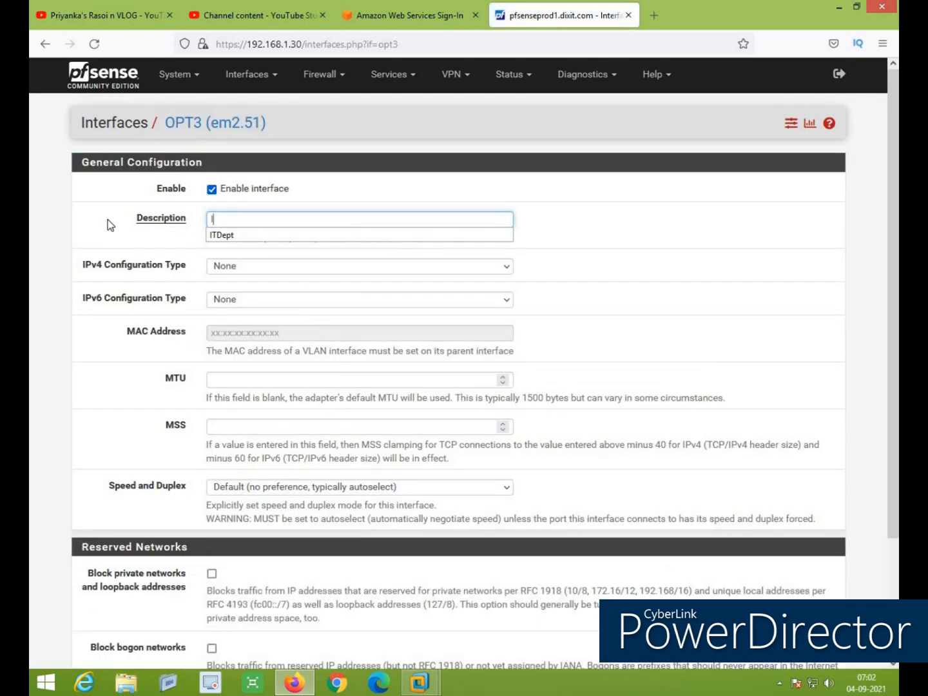
pyautogui.write('TDep')
pyautogui.click(40, 307)
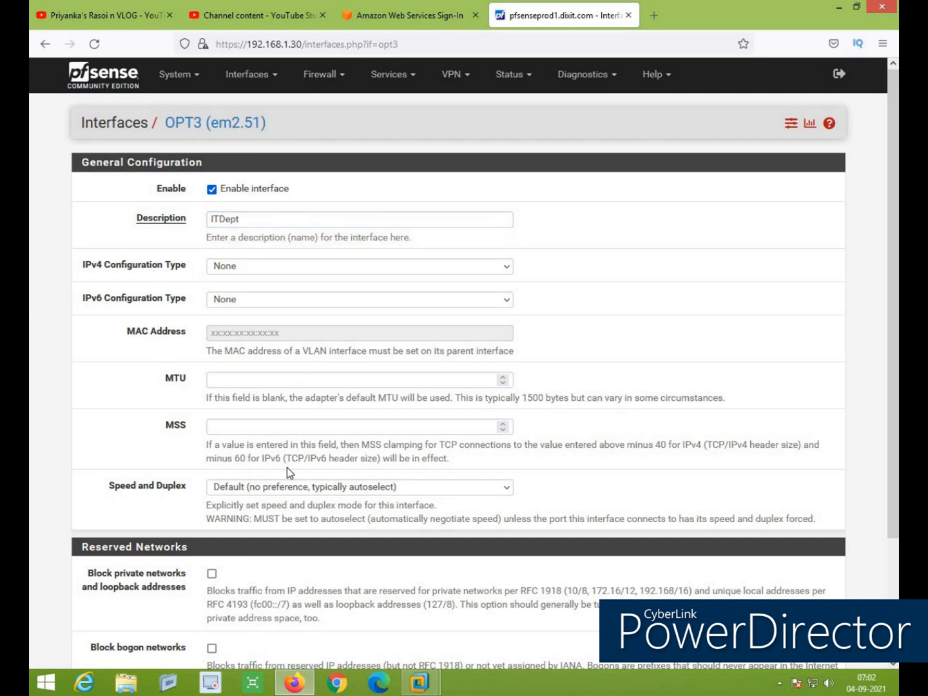
pyautogui.scroll(-3, 287, 466)
pyautogui.click(212, 428)
pyautogui.click(212, 502)
# Save and apply the ITDept settings, then return to Interfaces > Assignments
pyautogui.click(232, 596)
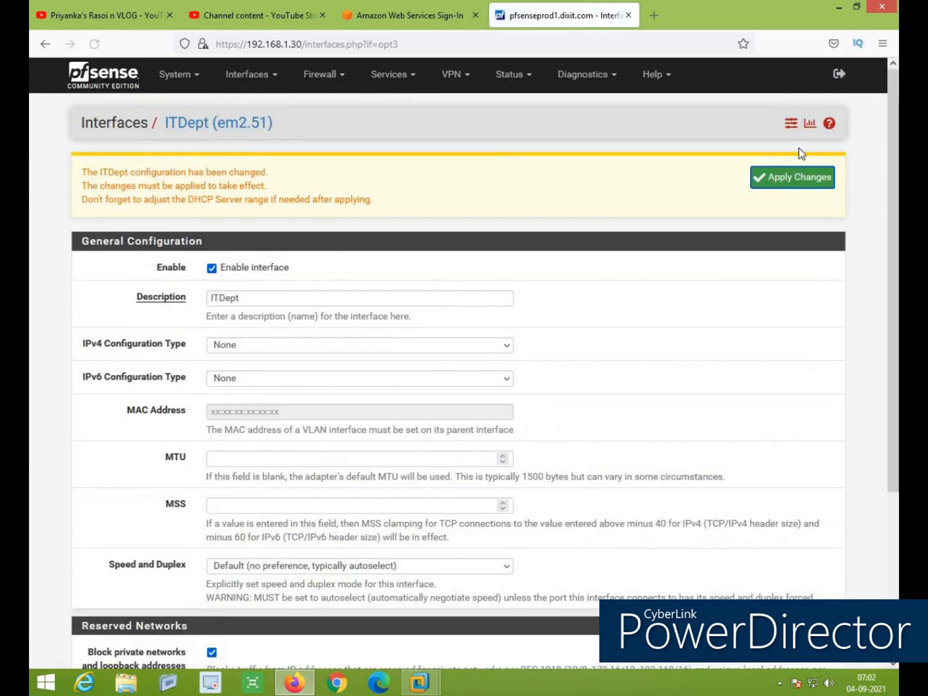
pyautogui.click(790, 183)
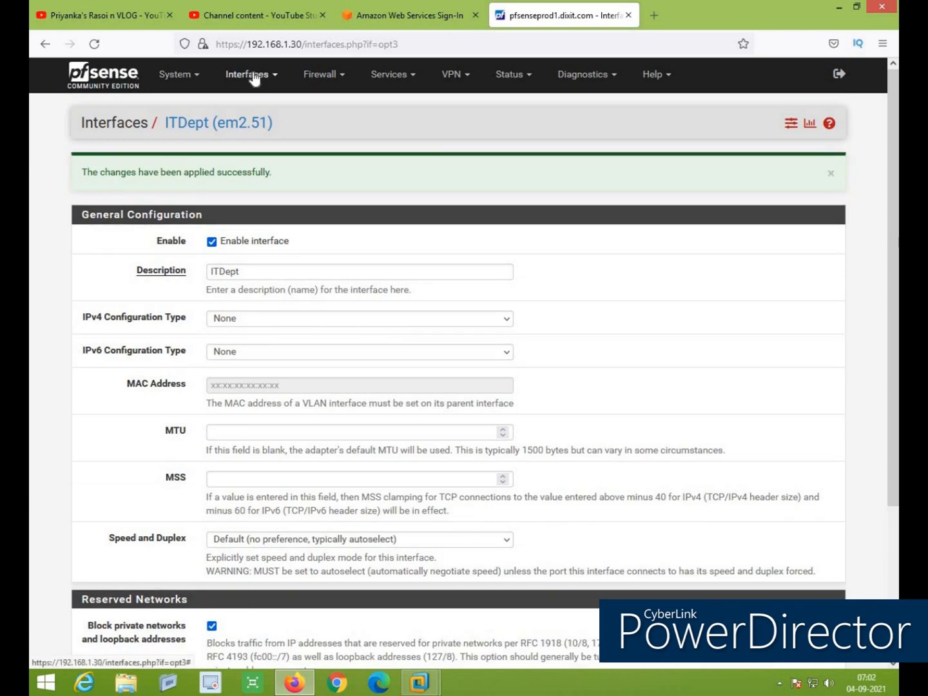
pyautogui.click(251, 74)
pyautogui.click(252, 104)
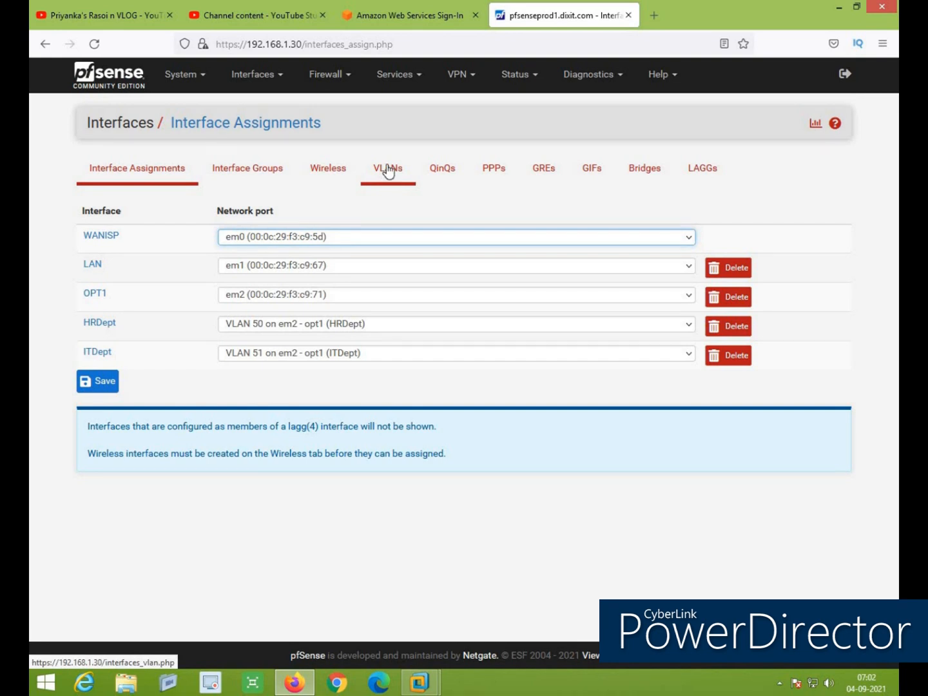
# Start a new interface group on the Interface Groups page and look over its empty form
pyautogui.click(260, 181)
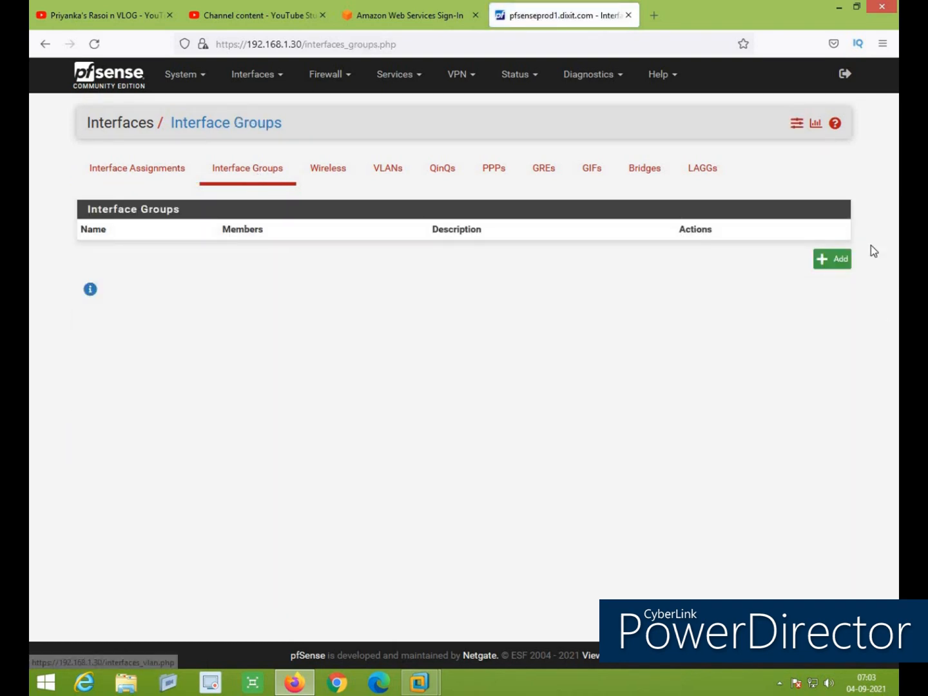
pyautogui.click(841, 262)
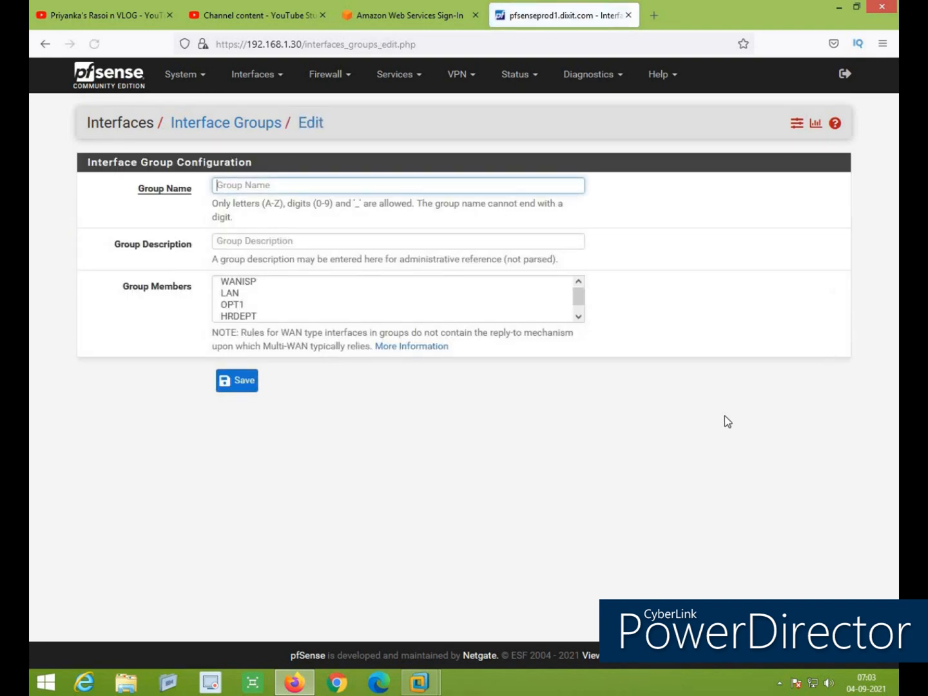
pyautogui.scroll(-1, 321, 293)
pyautogui.scroll(1, 320, 294)
pyautogui.scroll(-1, 320, 294)
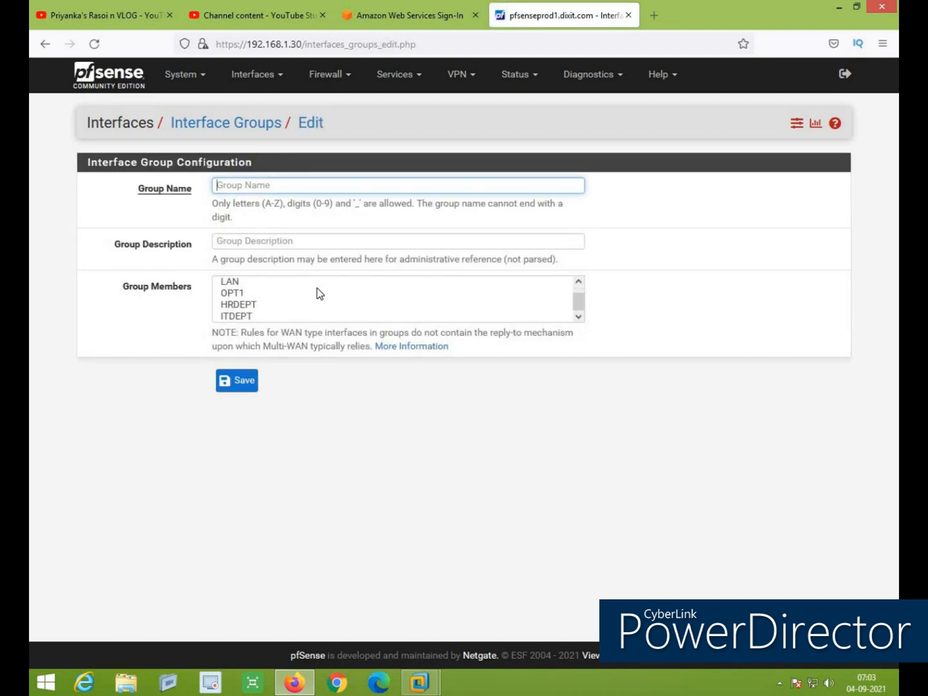
pyautogui.scroll(1, 320, 293)
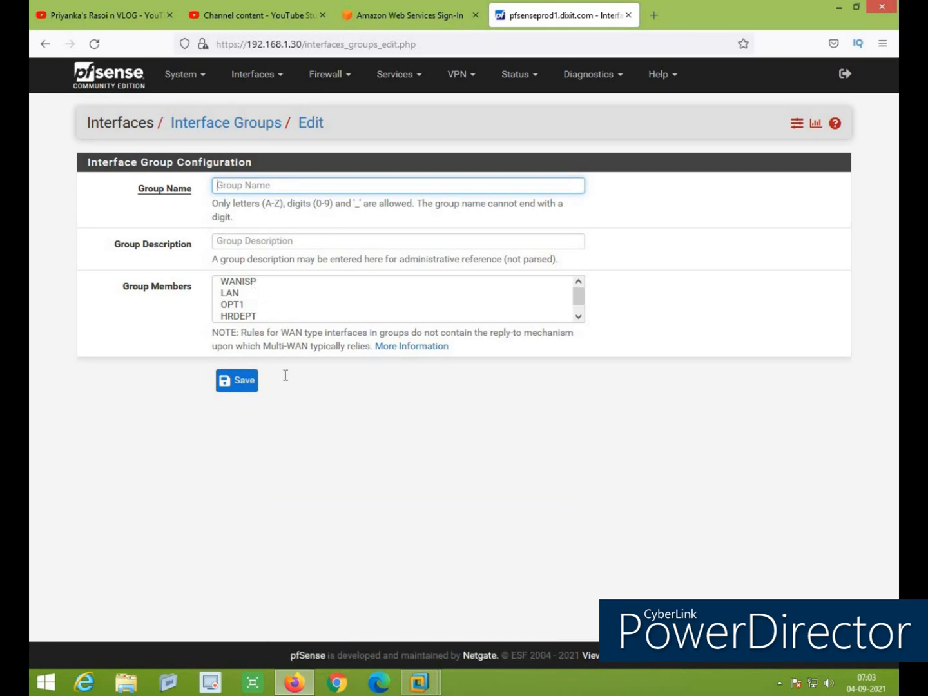
# Add a new NAT network adapter to the pfsense VM's hardware and save the VM settings
pyautogui.moveTo(420, 688)
pyautogui.click(465, 580)
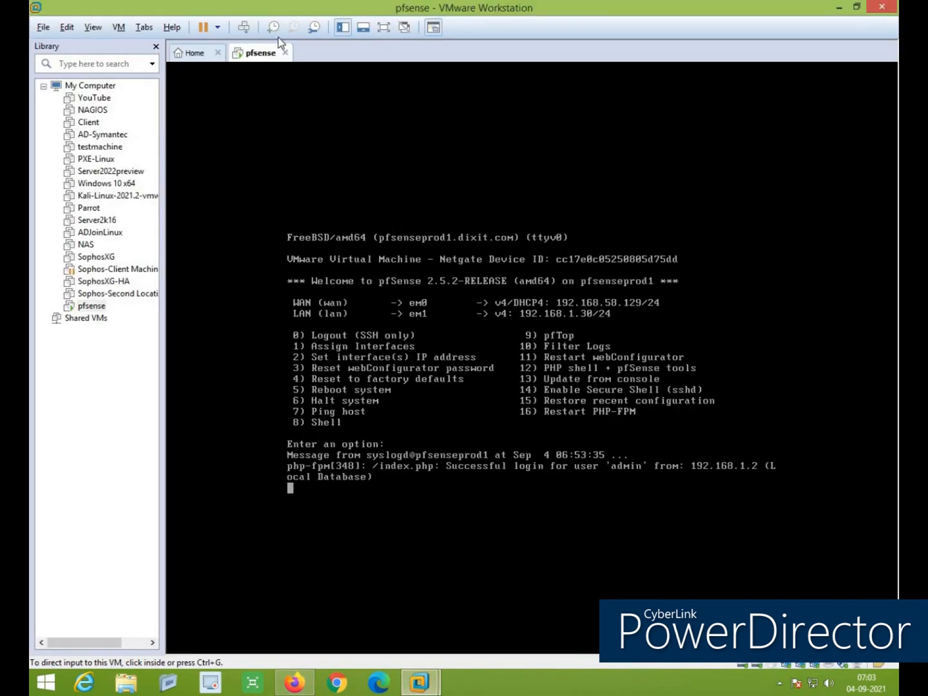
pyautogui.rightClick(269, 55)
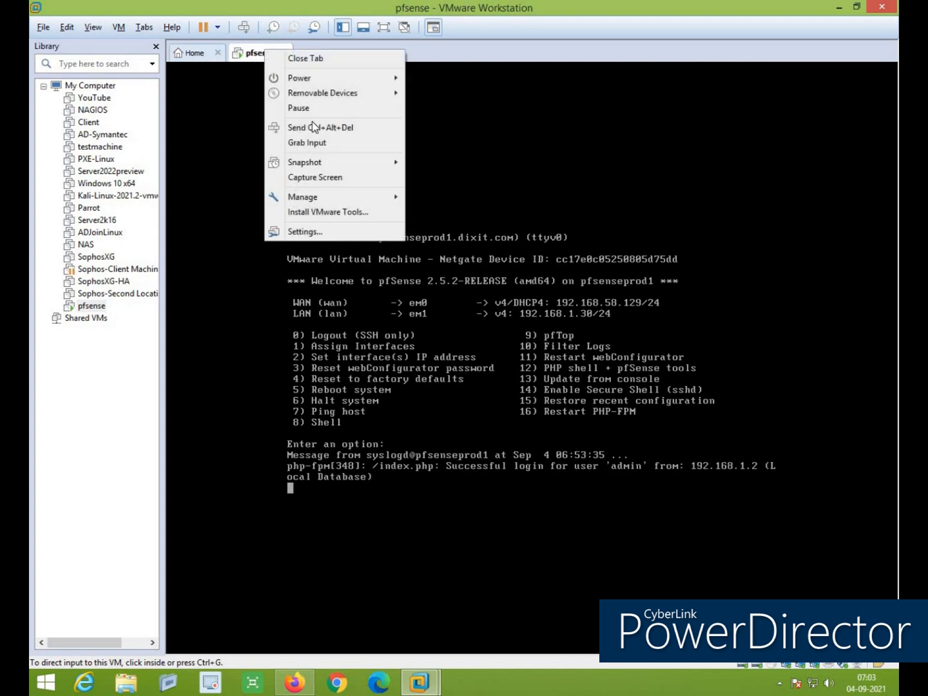
pyautogui.click(337, 238)
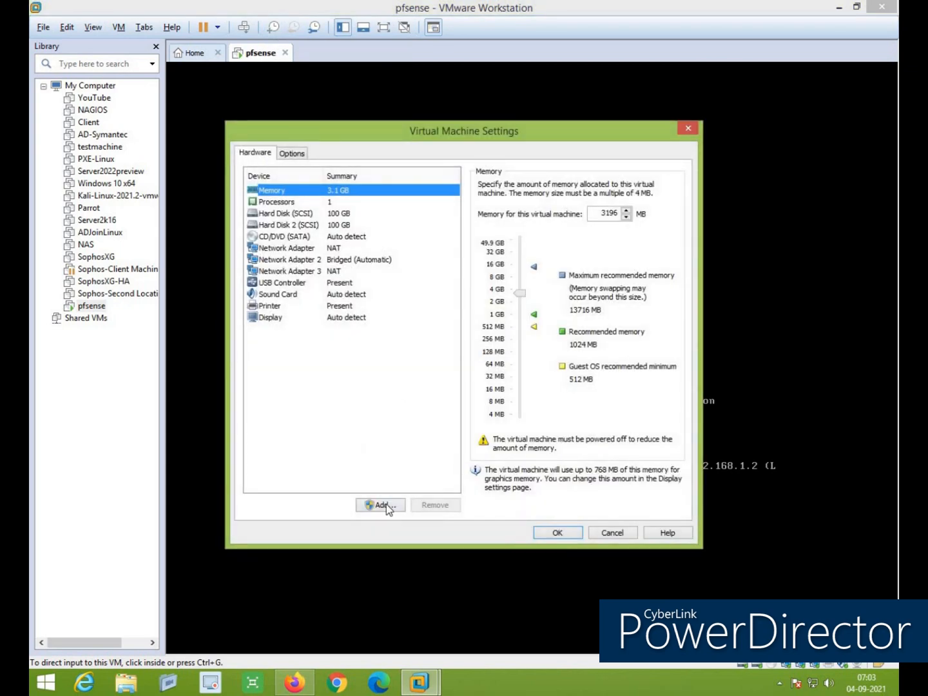
pyautogui.click(386, 504)
pyautogui.click(392, 325)
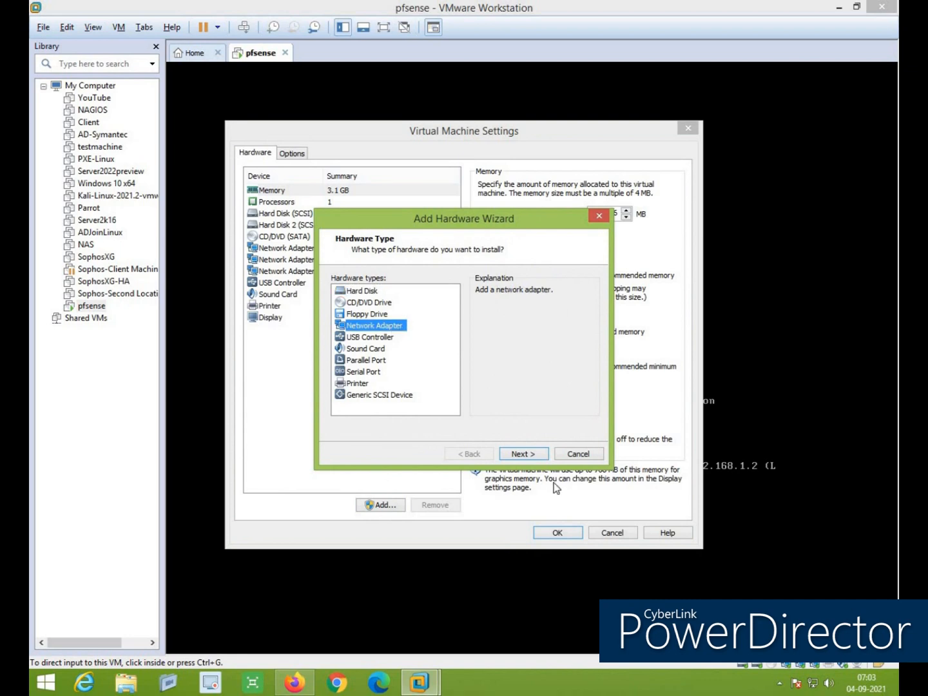
pyautogui.click(522, 454)
pyautogui.click(524, 454)
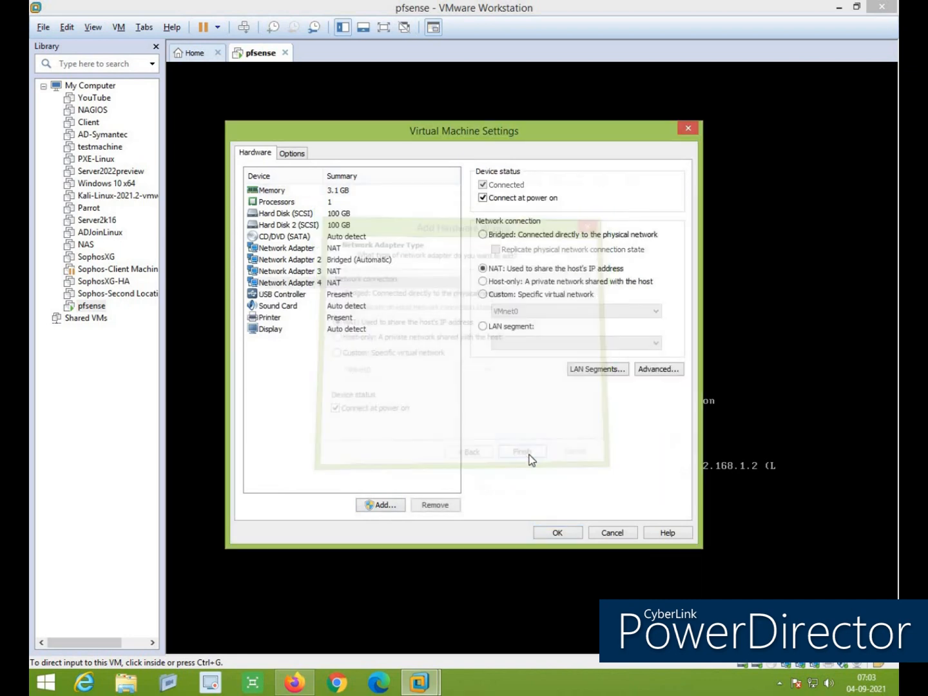
pyautogui.click(556, 530)
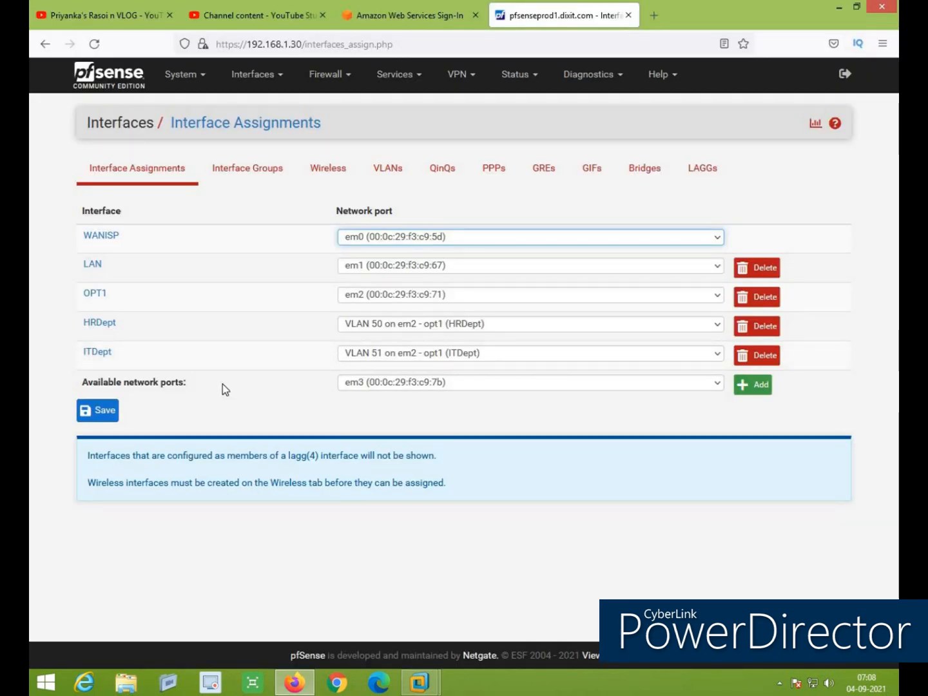
# Assign em3 as OPT4, enable it, and rename its description to WANISP2
pyautogui.click(763, 390)
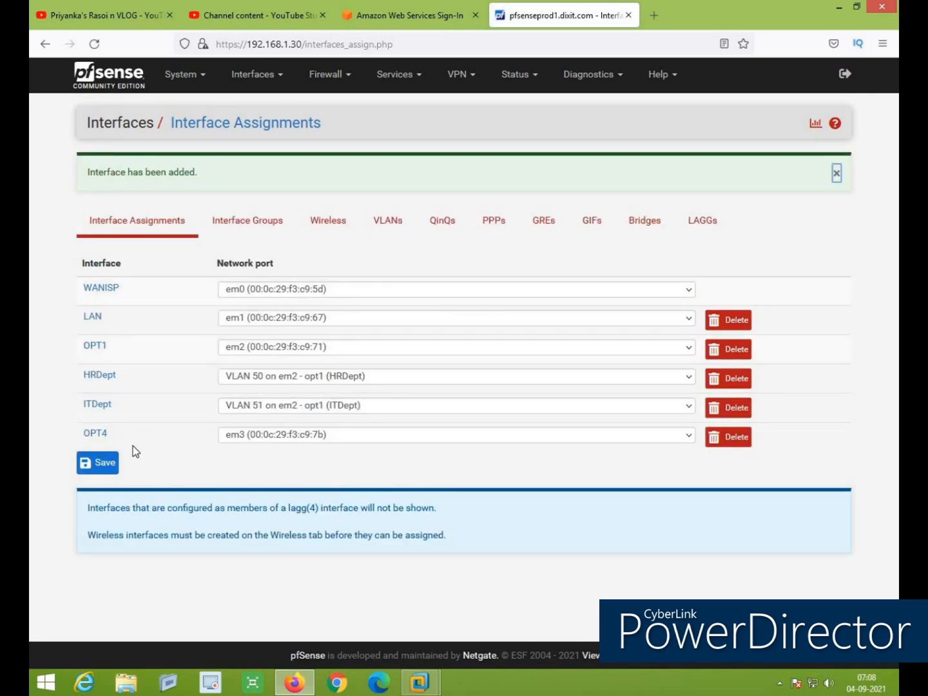
pyautogui.click(102, 436)
pyautogui.click(213, 189)
pyautogui.moveTo(247, 218); pyautogui.dragTo(163, 223)
pyautogui.write('WANISP2')
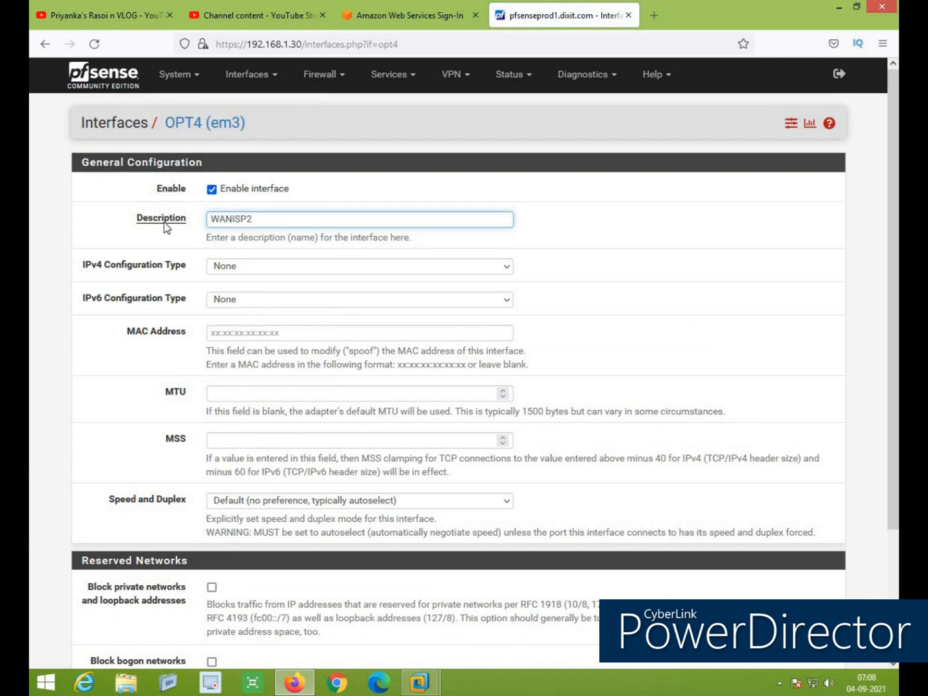
# Give WANISP2 DHCP IPv4, block private and bogon networks, then save and apply
pyautogui.click(282, 265)
pyautogui.click(271, 317)
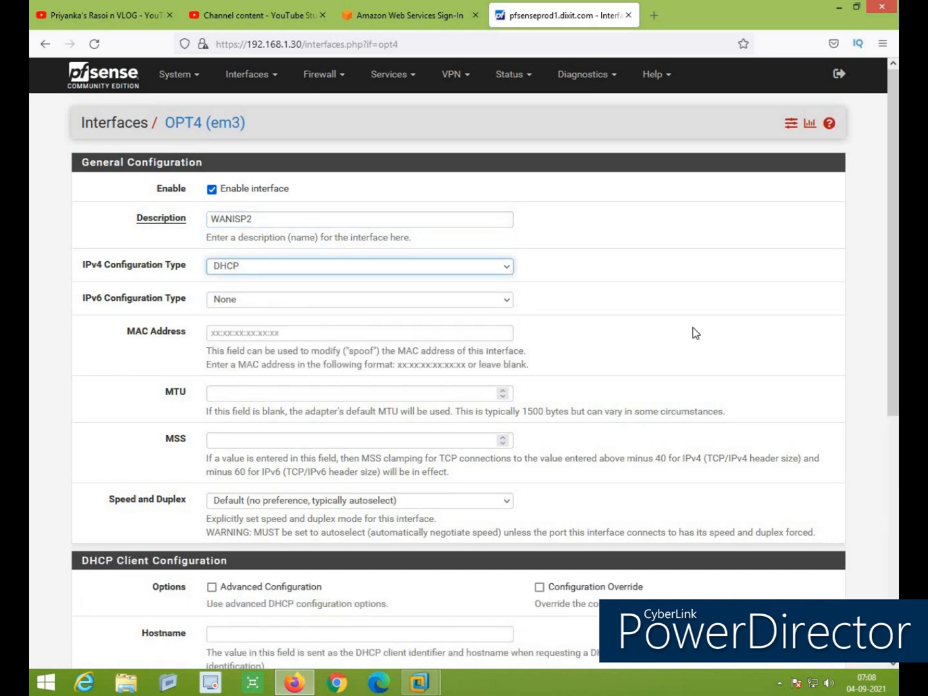
pyautogui.scroll(-5, 719, 348)
pyautogui.click(212, 484)
pyautogui.click(211, 557)
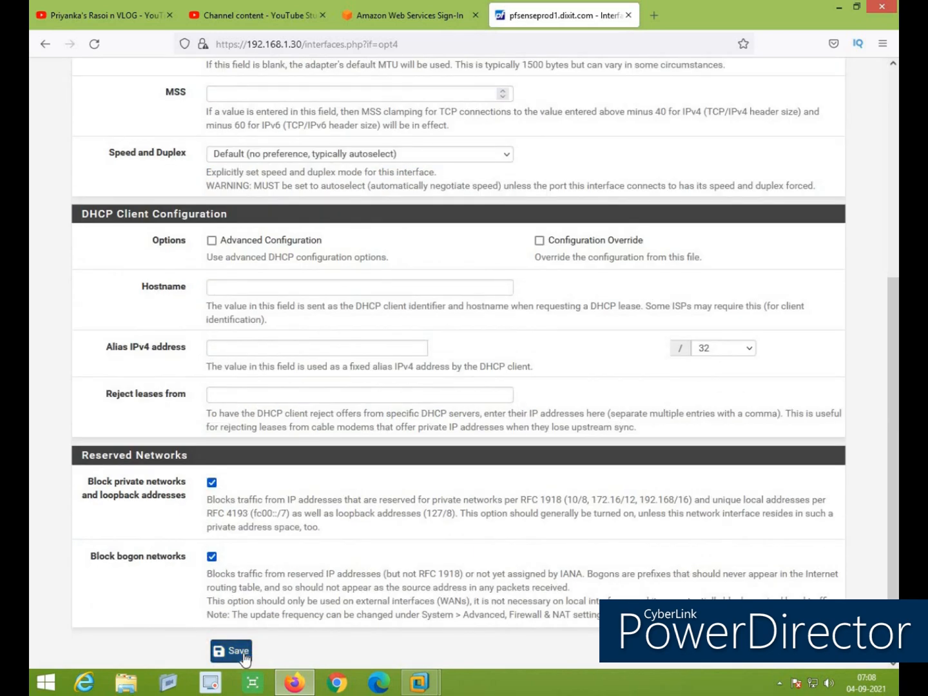
pyautogui.click(239, 651)
pyautogui.click(805, 185)
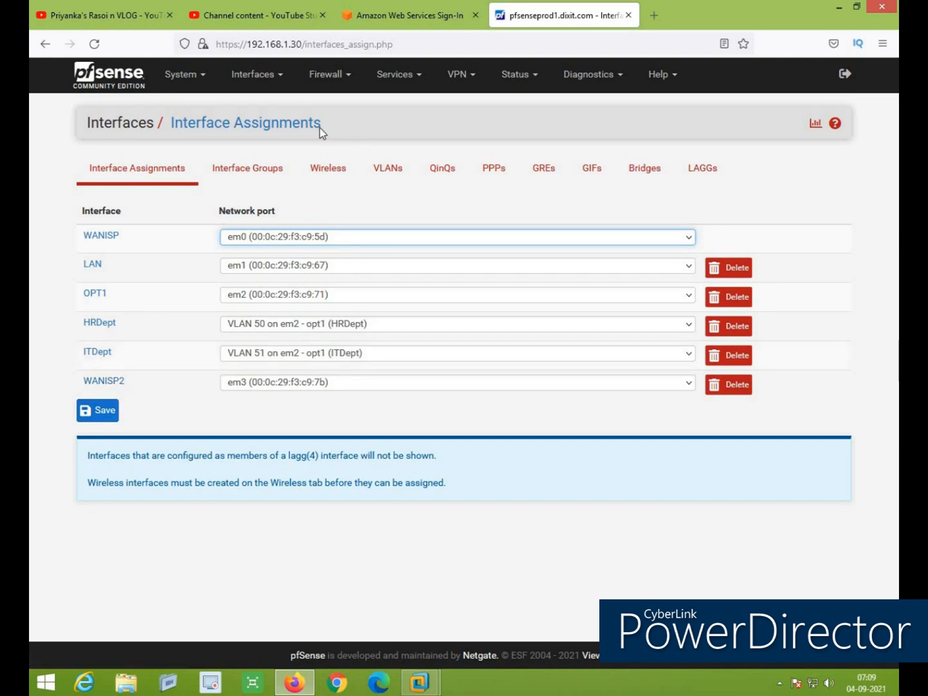
# Start a new interface group named WANISPLB
pyautogui.click(250, 171)
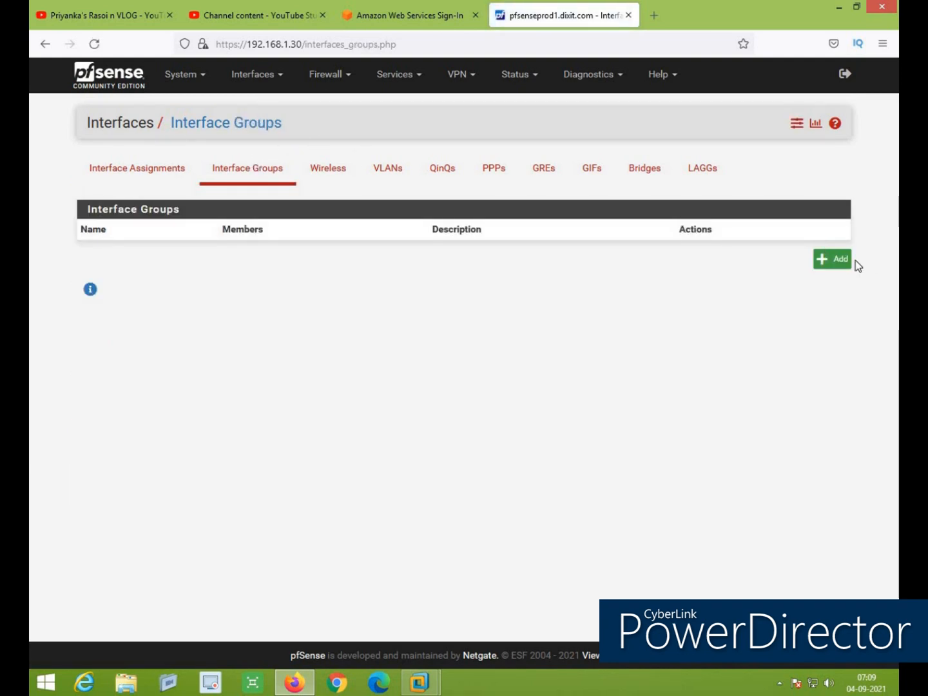
pyautogui.click(842, 271)
pyautogui.click(258, 185)
pyautogui.write('WAN')
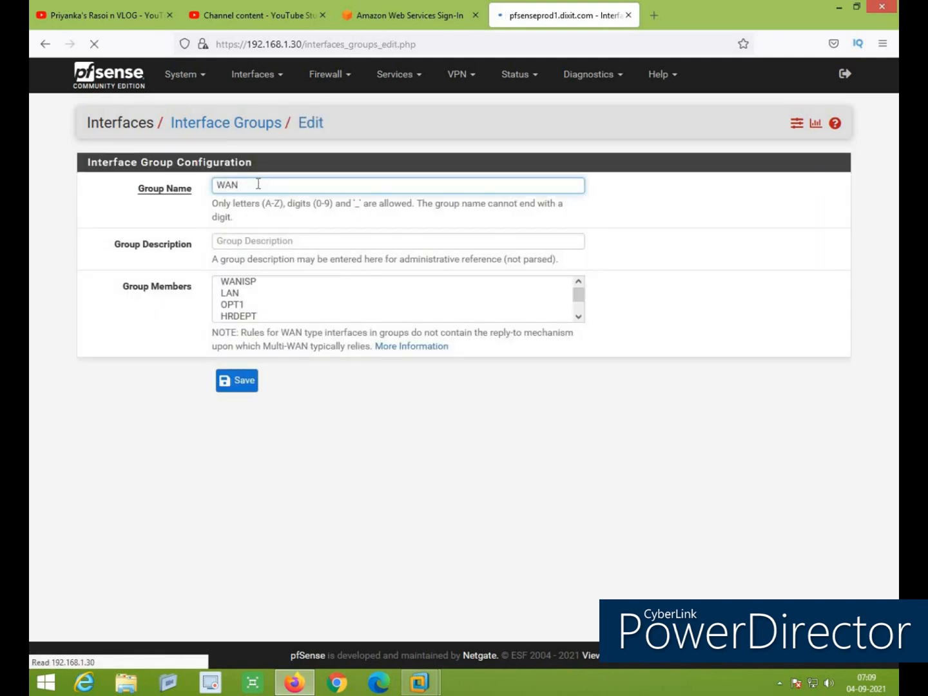
pyautogui.write('ISPLB')
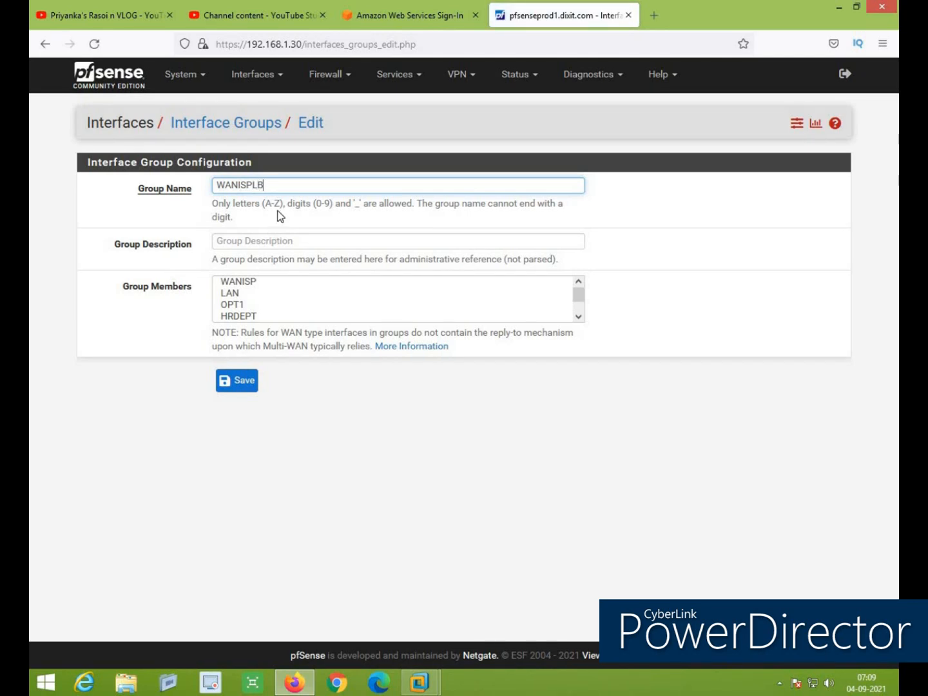
# Make WANISP and WANISP2 the WANISPLB members, save, and reopen the group to verify
pyautogui.click(237, 286)
pyautogui.scroll(-1, 296, 310)
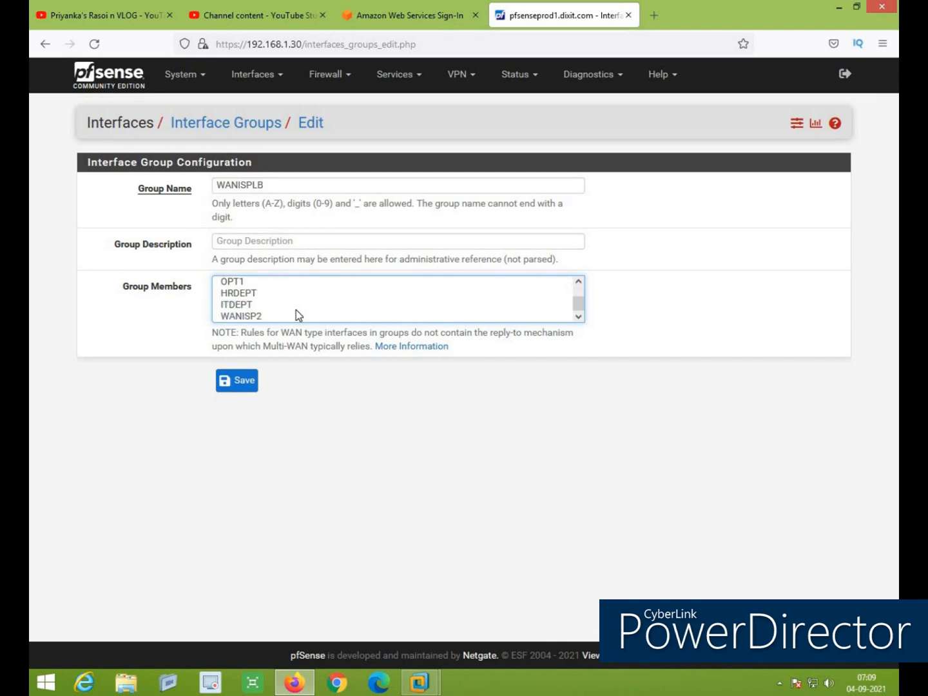
pyautogui.keyDown('ctrl'); pyautogui.click(236, 316); pyautogui.keyUp('ctrl')
pyautogui.scroll(1, 326, 295)
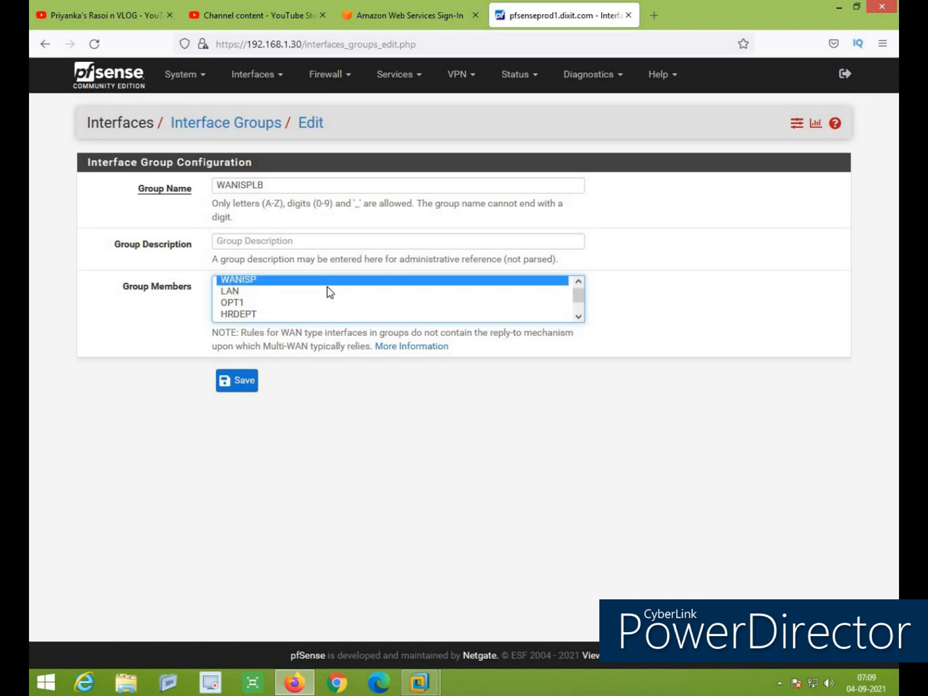
pyautogui.click(236, 384)
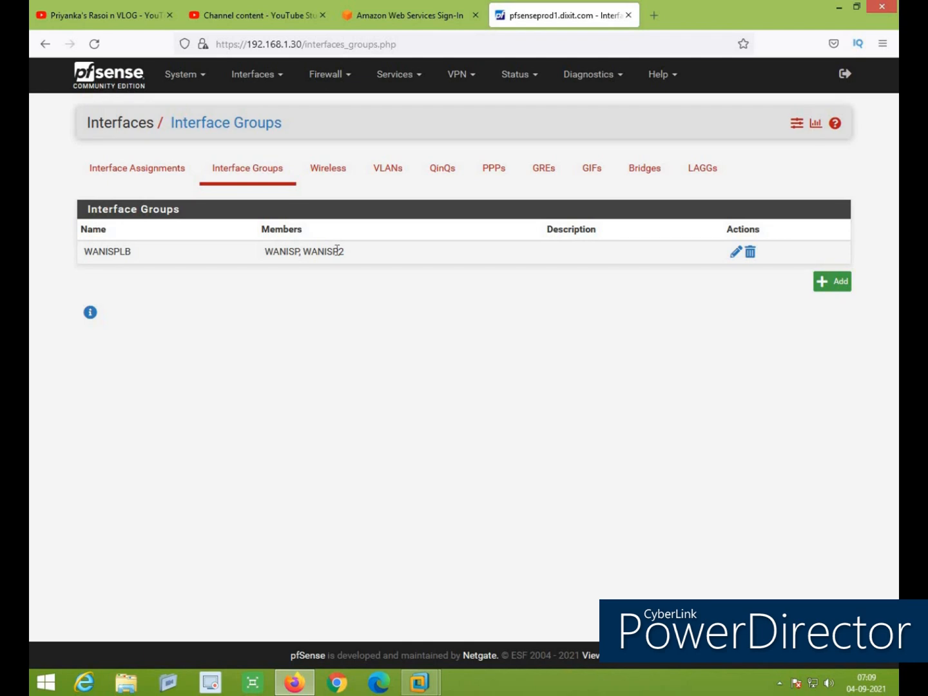
pyautogui.click(734, 253)
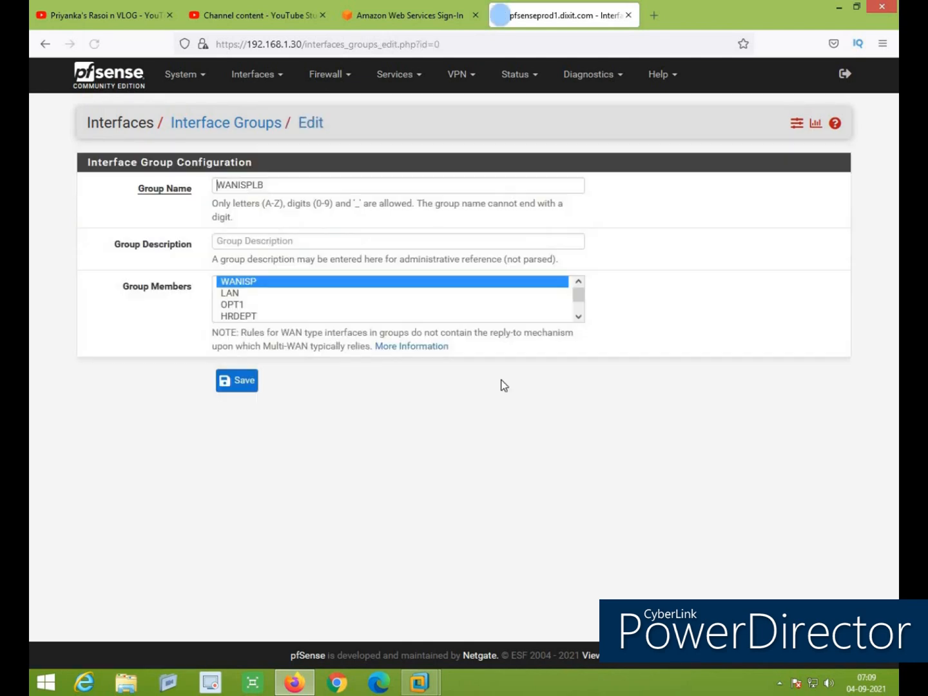
pyautogui.click(245, 125)
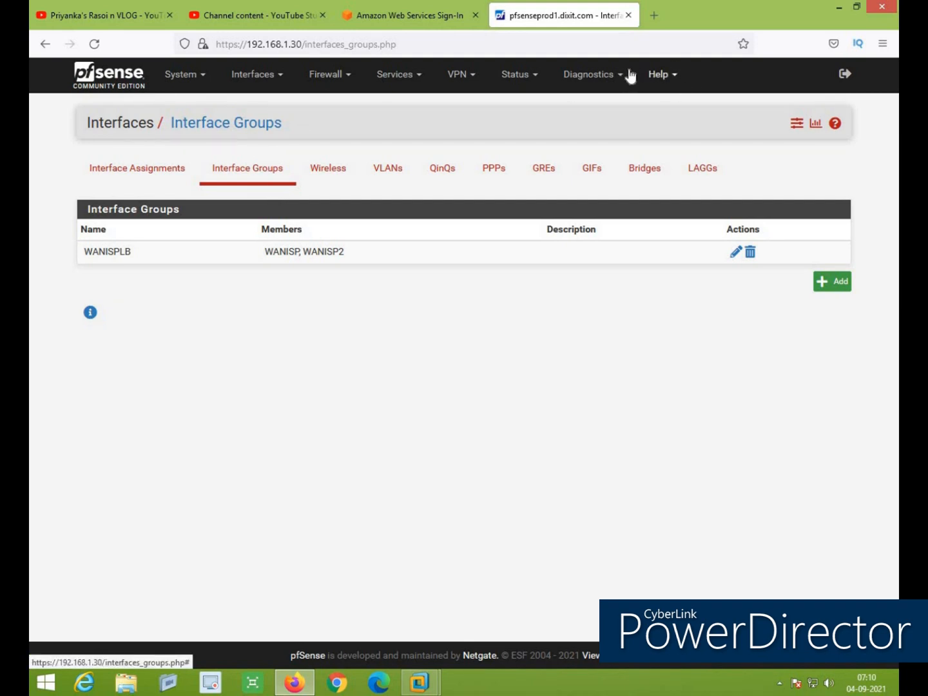
# Ping 8.8.8.8 from the WANISP source address and confirm 3 replies with 0% loss
pyautogui.click(598, 78)
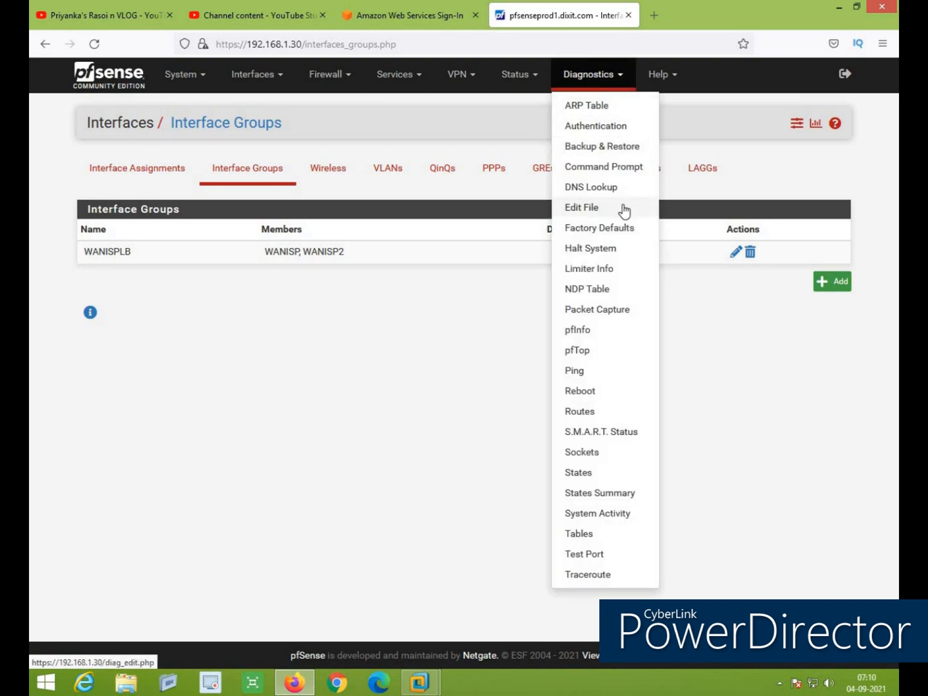
pyautogui.click(580, 372)
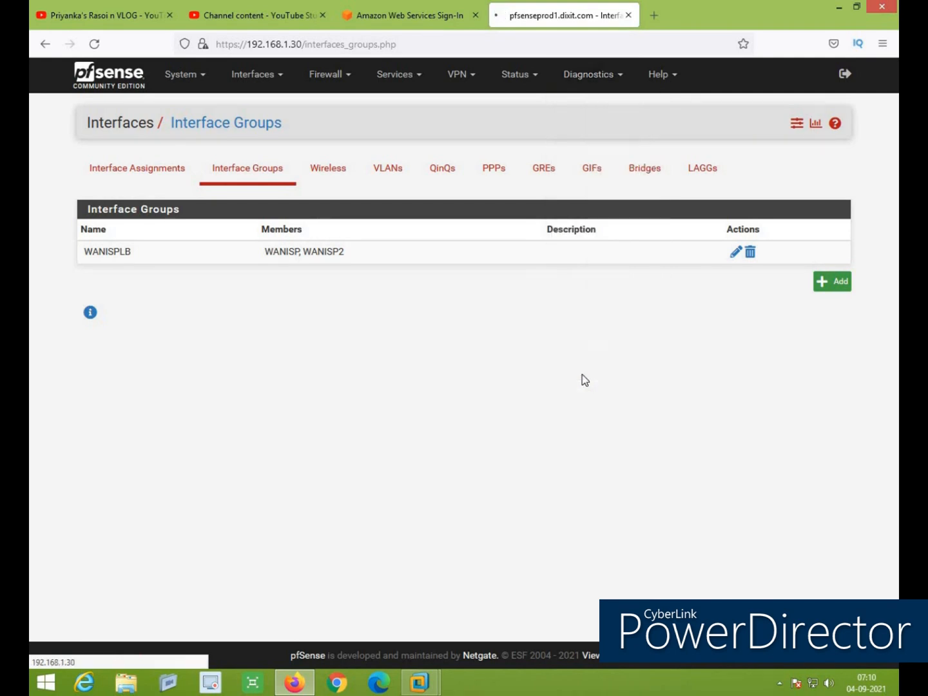
pyautogui.write('8.8.8.8')
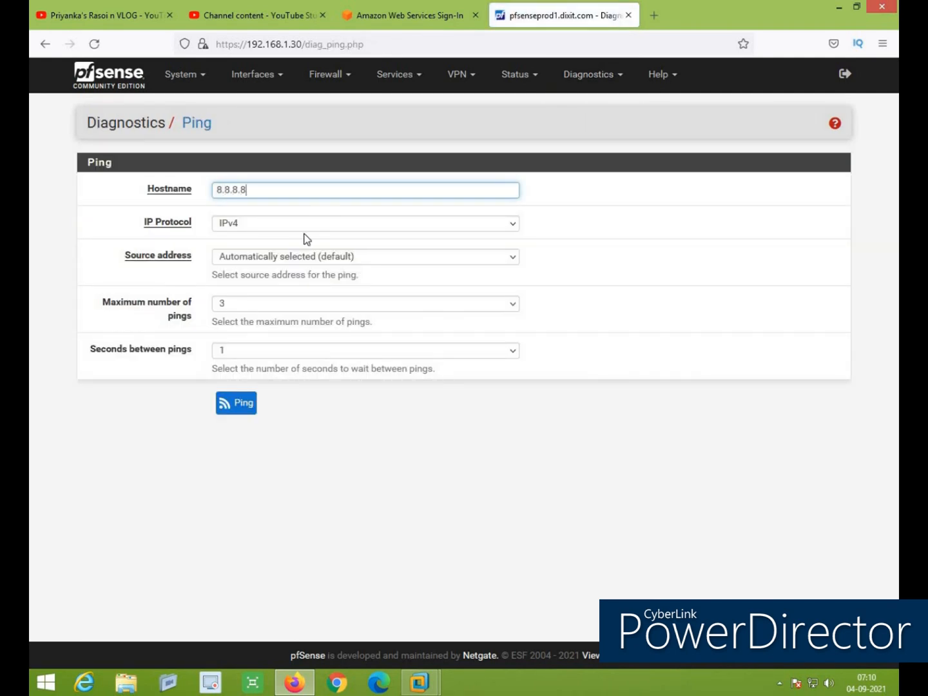
pyautogui.click(291, 256)
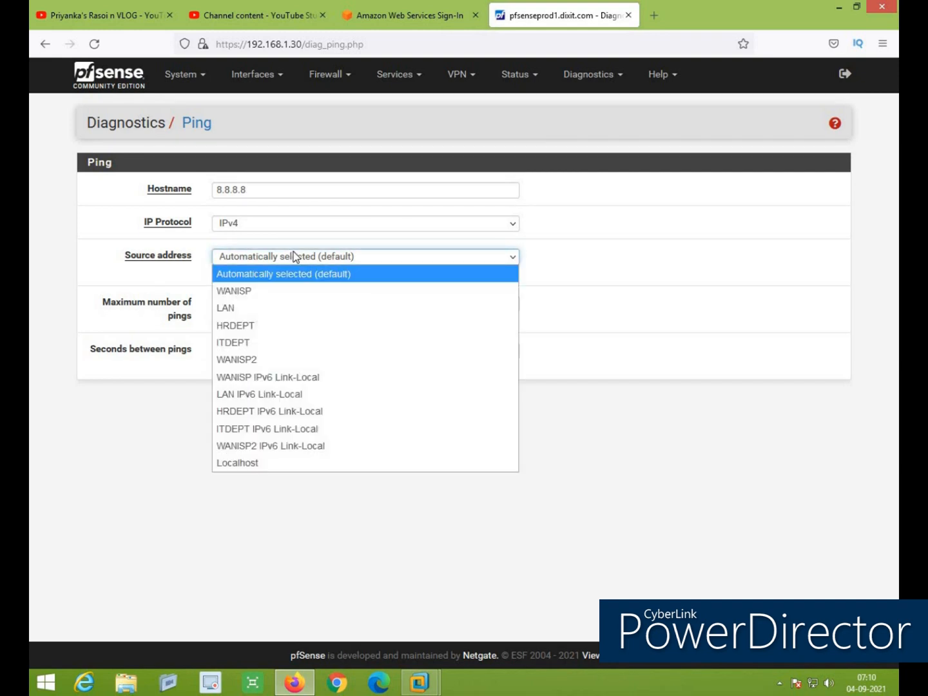
pyautogui.click(256, 292)
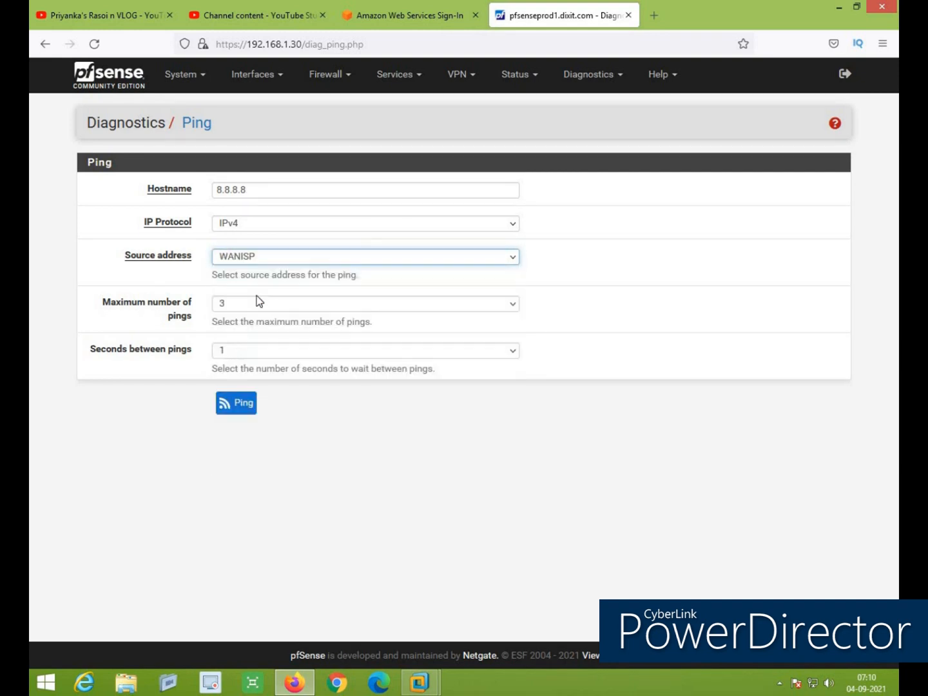
pyautogui.click(239, 406)
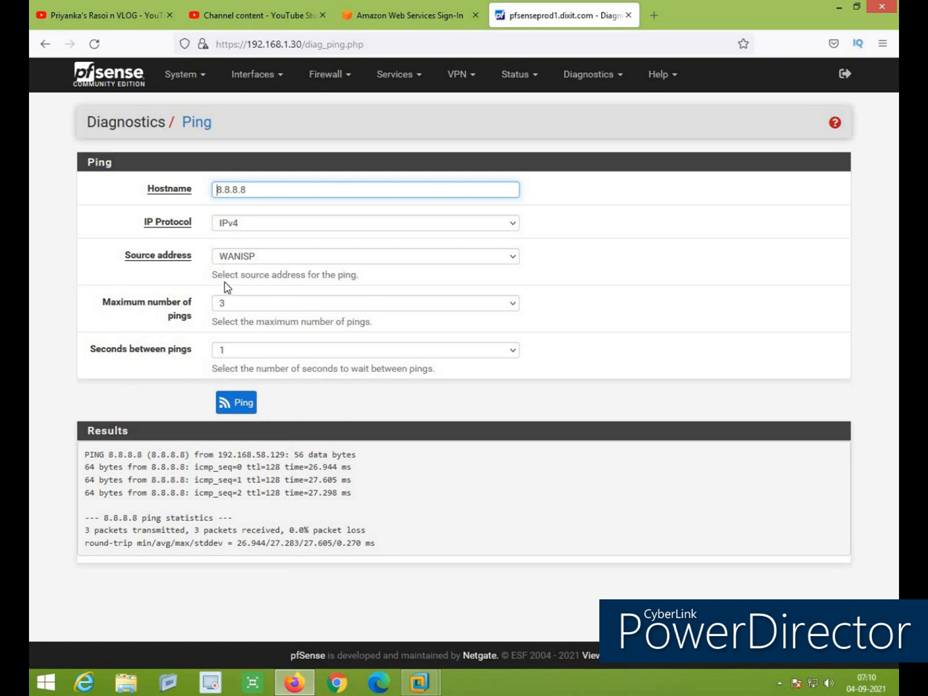
pyautogui.click(589, 75)
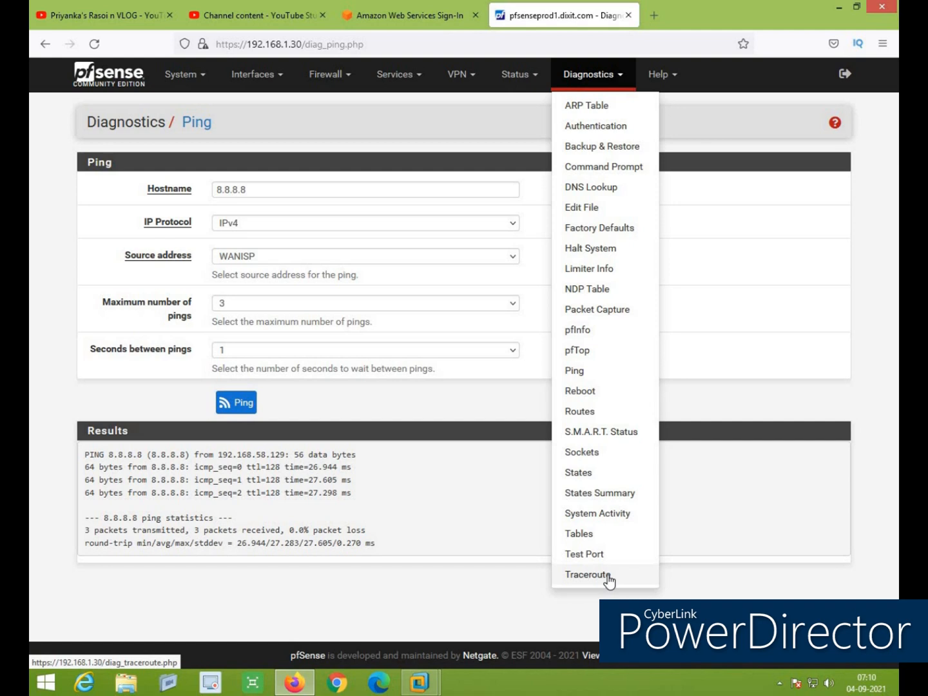
# Run a traceroute to hotmail.com from the WANISP source using ICMP
pyautogui.click(587, 575)
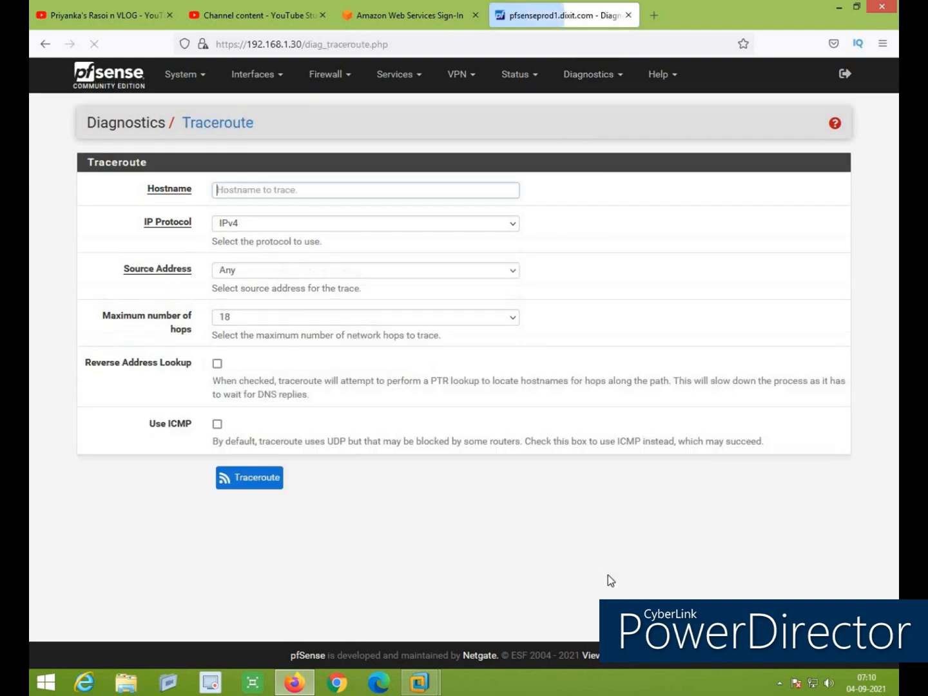
pyautogui.write('hotmail.com')
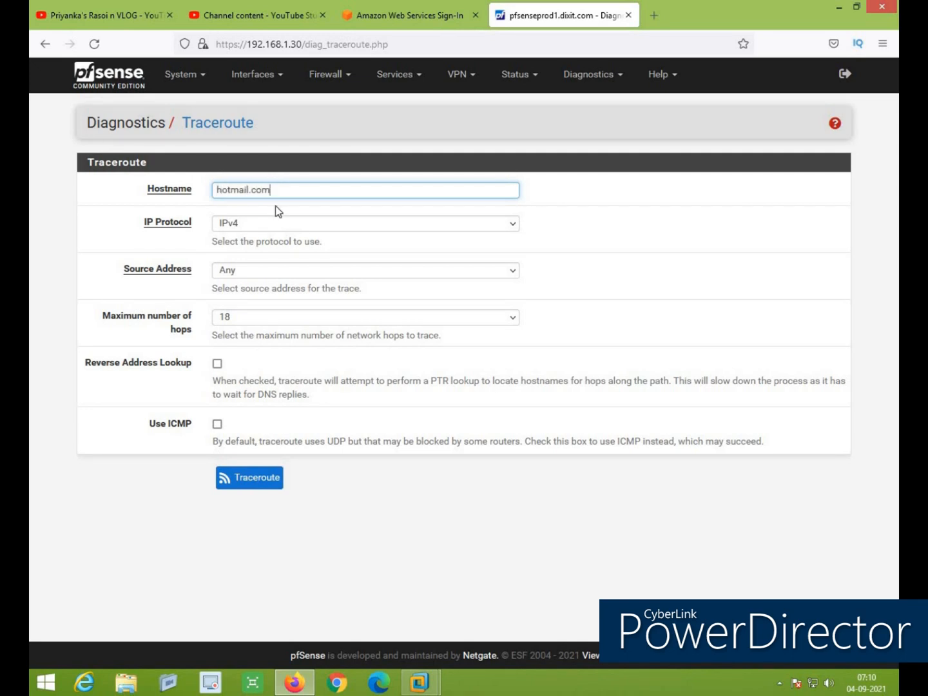
pyautogui.click(270, 271)
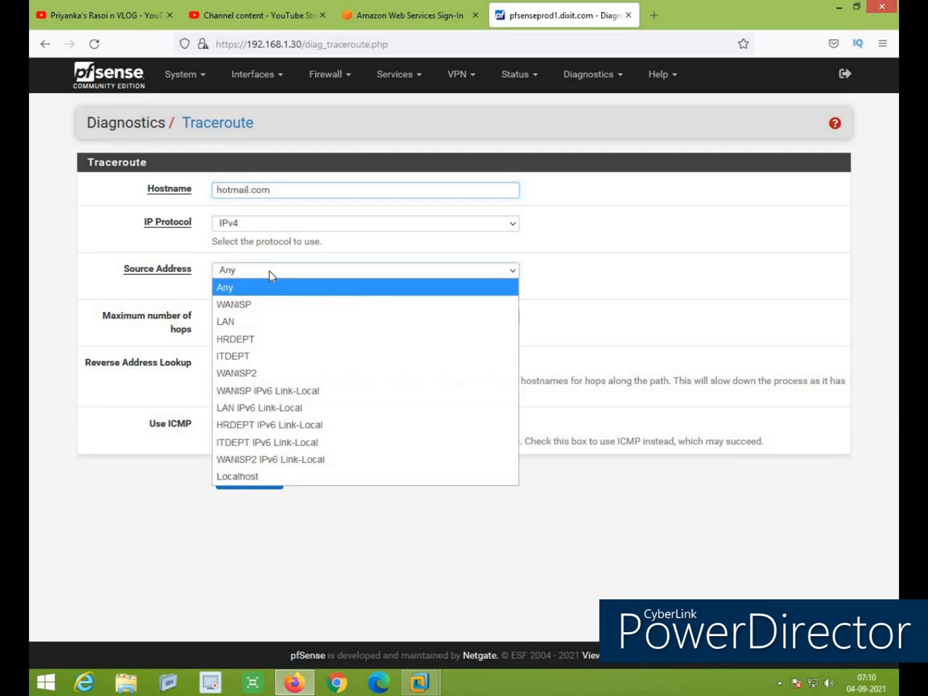
pyautogui.click(249, 307)
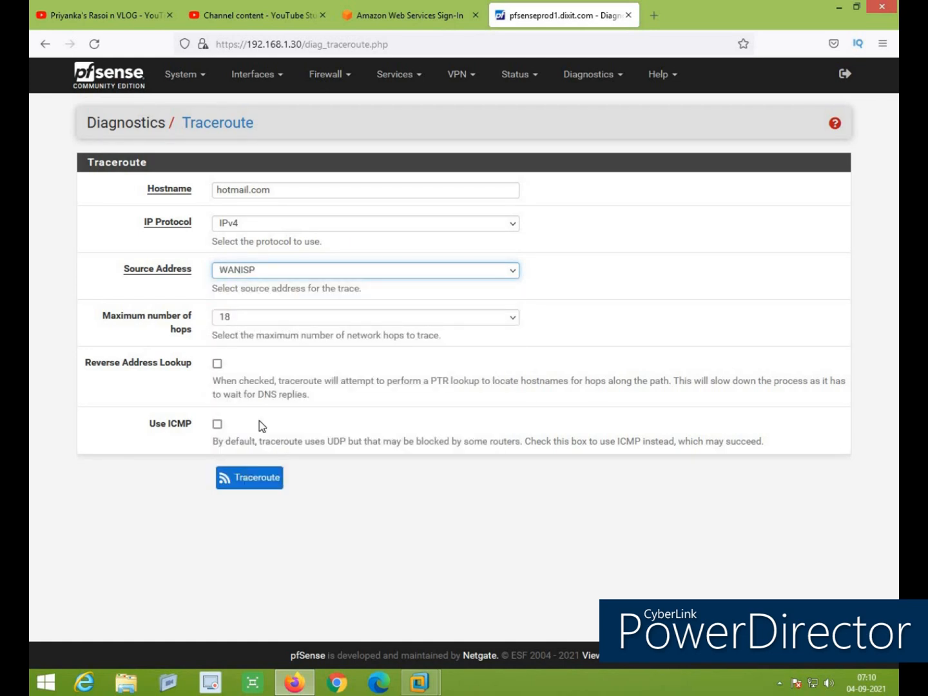
pyautogui.click(218, 424)
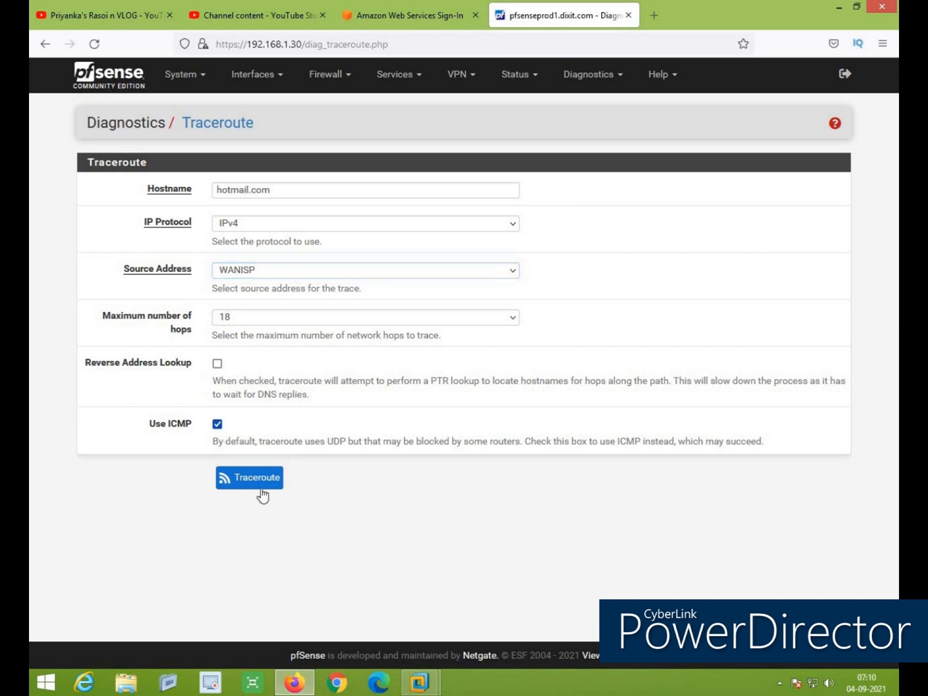
pyautogui.click(255, 484)
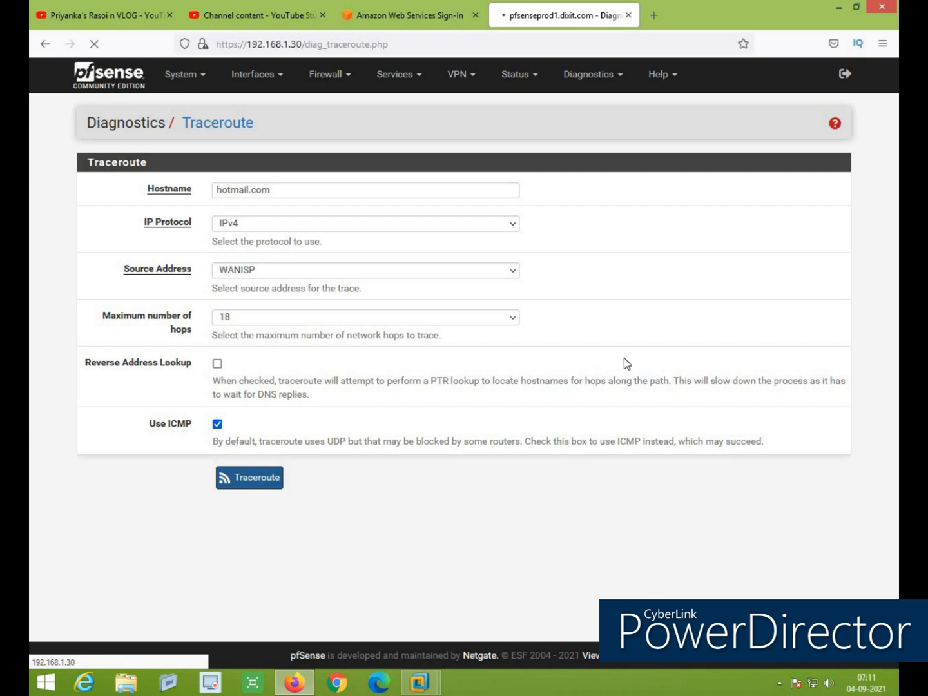
# Select the traceroute result rows and zoom the page in to read them
pyautogui.scroll(-3, 580, 370)
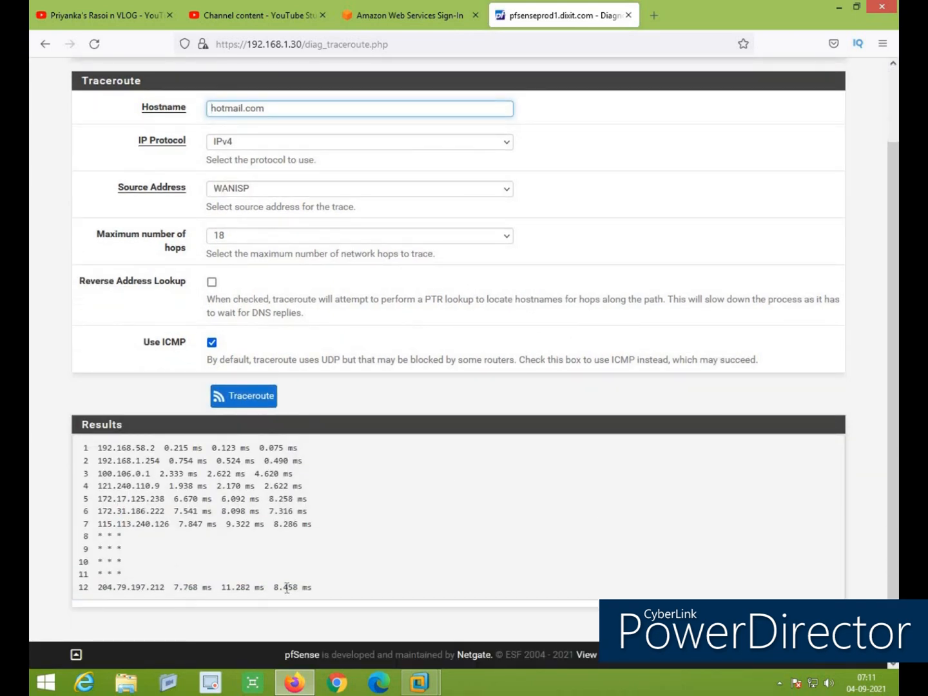
pyautogui.moveTo(315, 588); pyautogui.dragTo(83, 445)
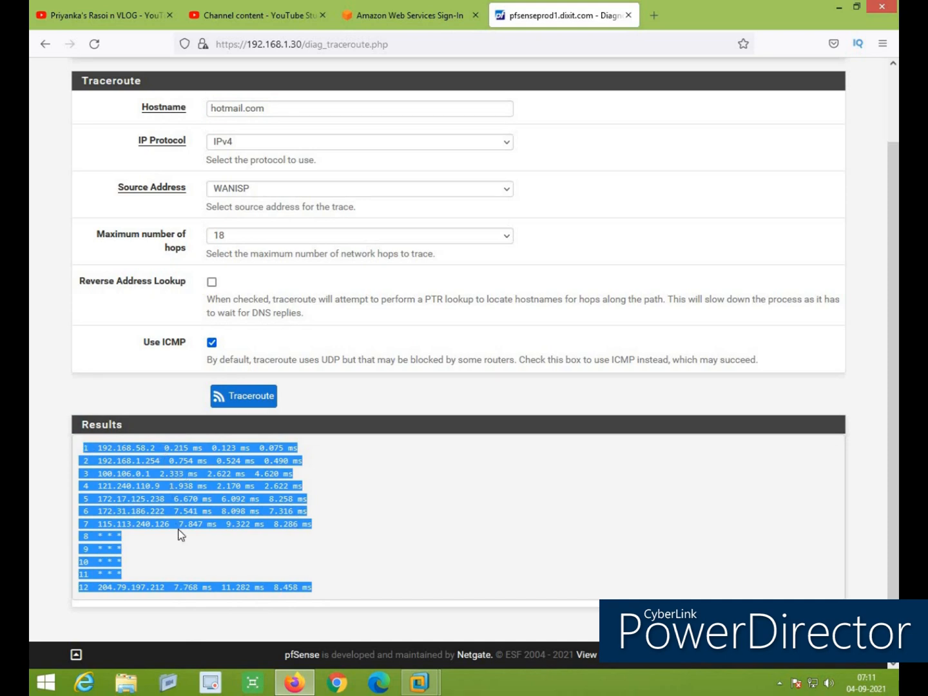
pyautogui.hotkey('ctrl', '+')
pyautogui.hotkey('ctrl', '+')
pyautogui.scroll(-3, 617, 476)
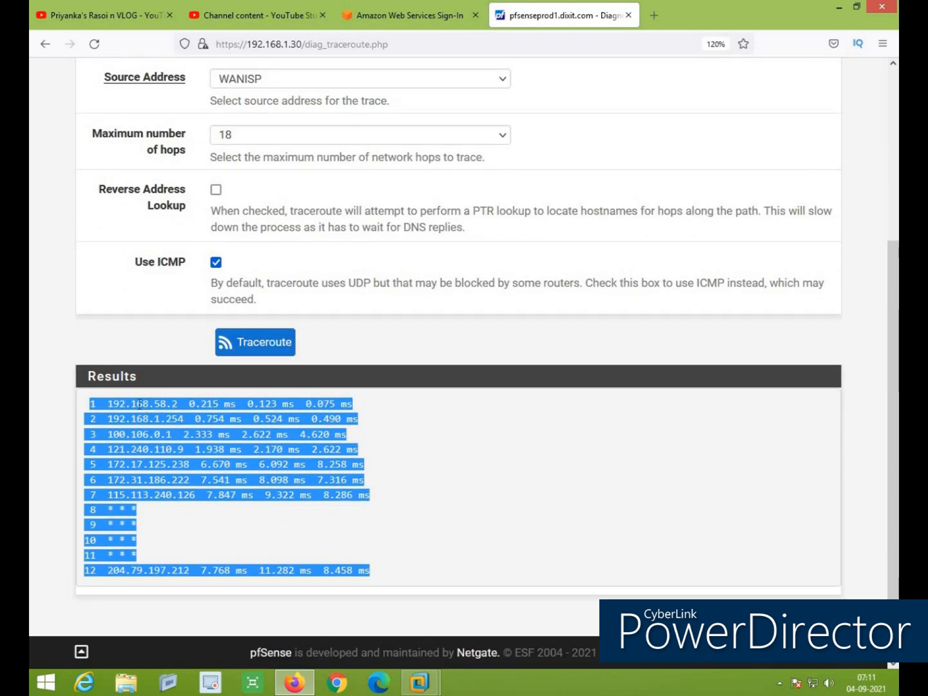
pyautogui.click(199, 403)
# Highlight each hop address through the final hop 204.79.197.212, then restore normal zoom
pyautogui.moveTo(84, 406); pyautogui.dragTo(119, 419)
pyautogui.moveTo(185, 435); pyautogui.dragTo(105, 437)
pyautogui.moveTo(202, 452); pyautogui.dragTo(96, 478)
pyautogui.moveTo(201, 480); pyautogui.dragTo(113, 495)
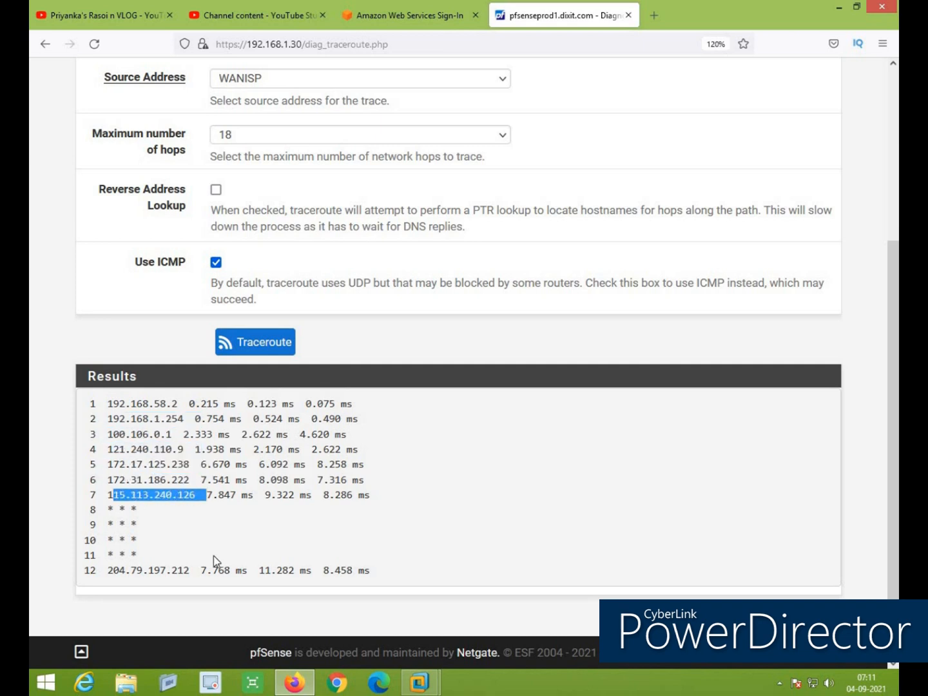
pyautogui.moveTo(213, 570); pyautogui.dragTo(75, 578)
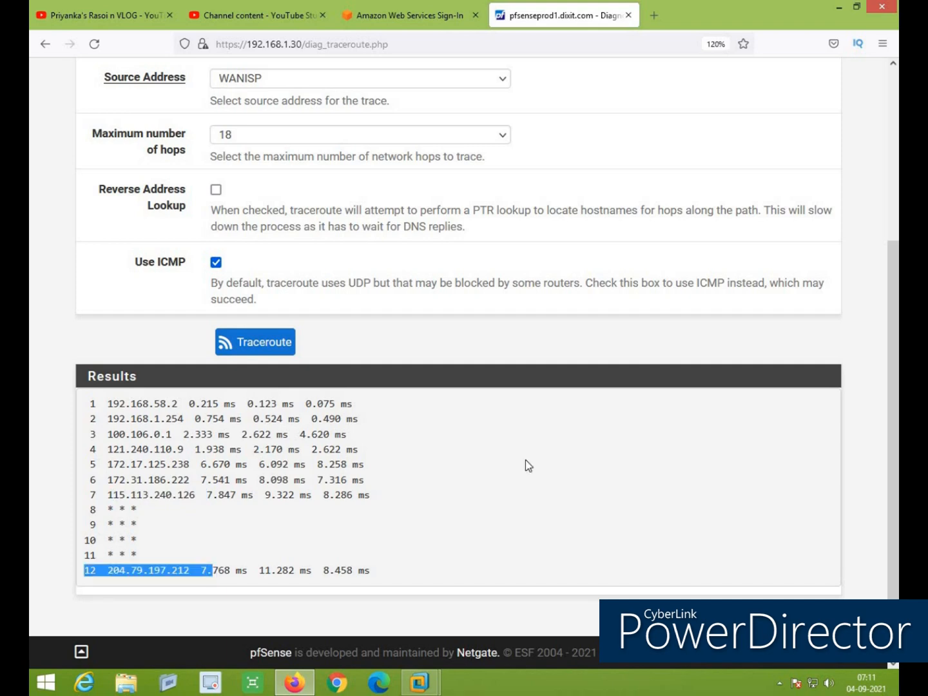
pyautogui.hotkey('ctrl', '-')
pyautogui.hotkey('ctrl', '-')
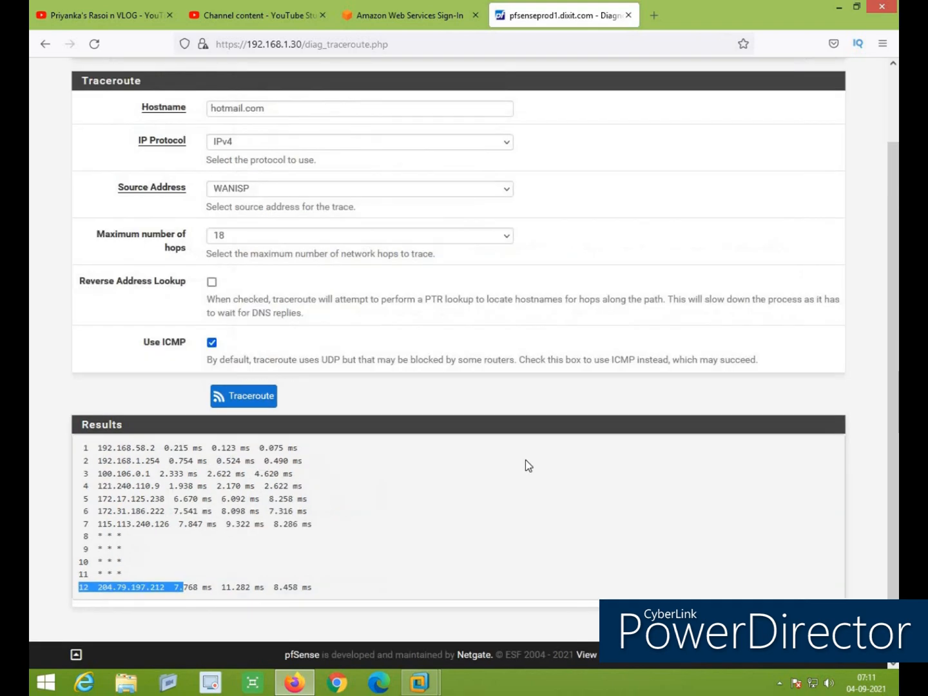
pyautogui.click(632, 229)
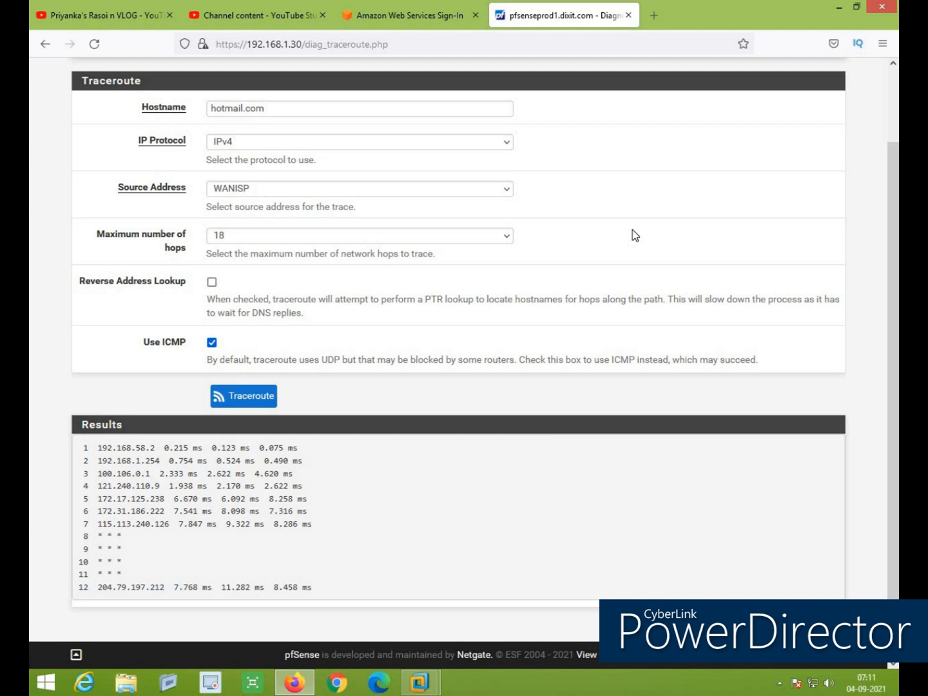
pyautogui.scroll(3, 634, 228)
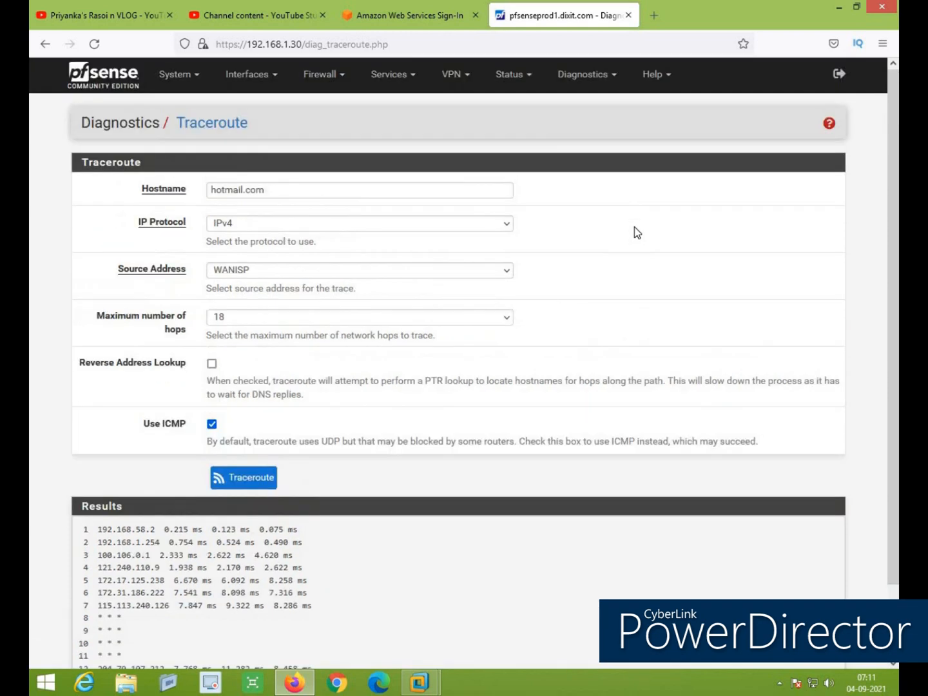
pyautogui.click(589, 77)
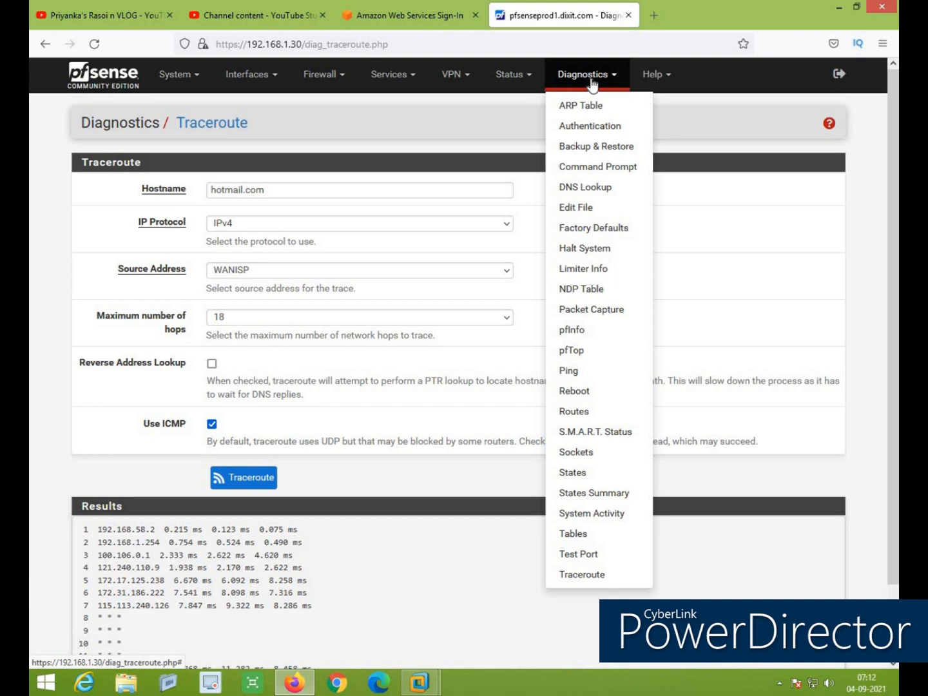
# Open the Diagnostics > Test Port page in pfSense, then bring up the Windows Run box
pyautogui.click(577, 560)
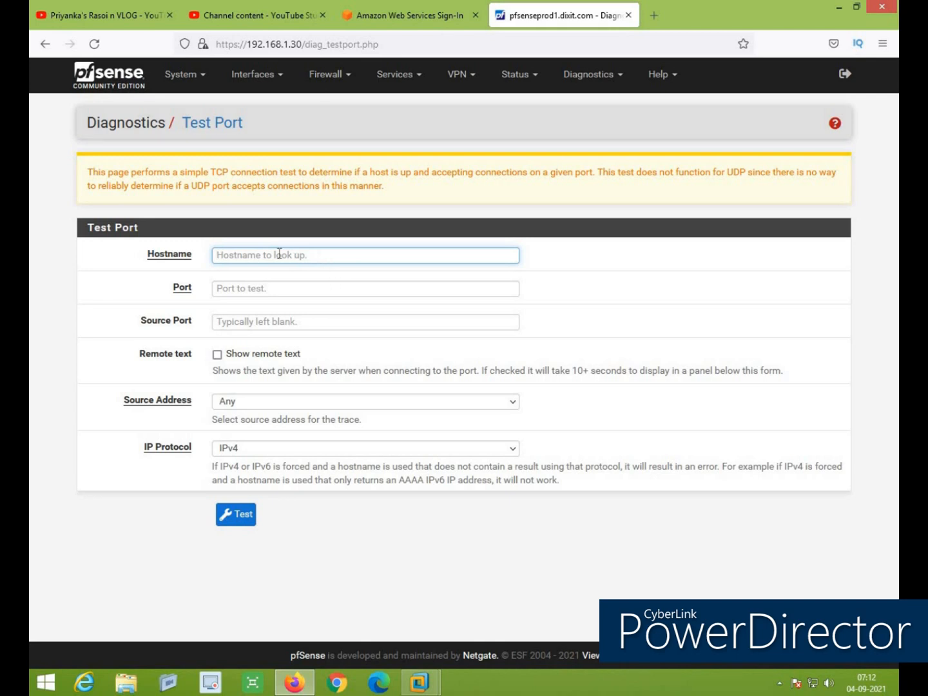
pyautogui.press('super+r')
# Look up hotmail.com in nslookup, which times out, then return to the pfSense Test Port page
pyautogui.write('ns')
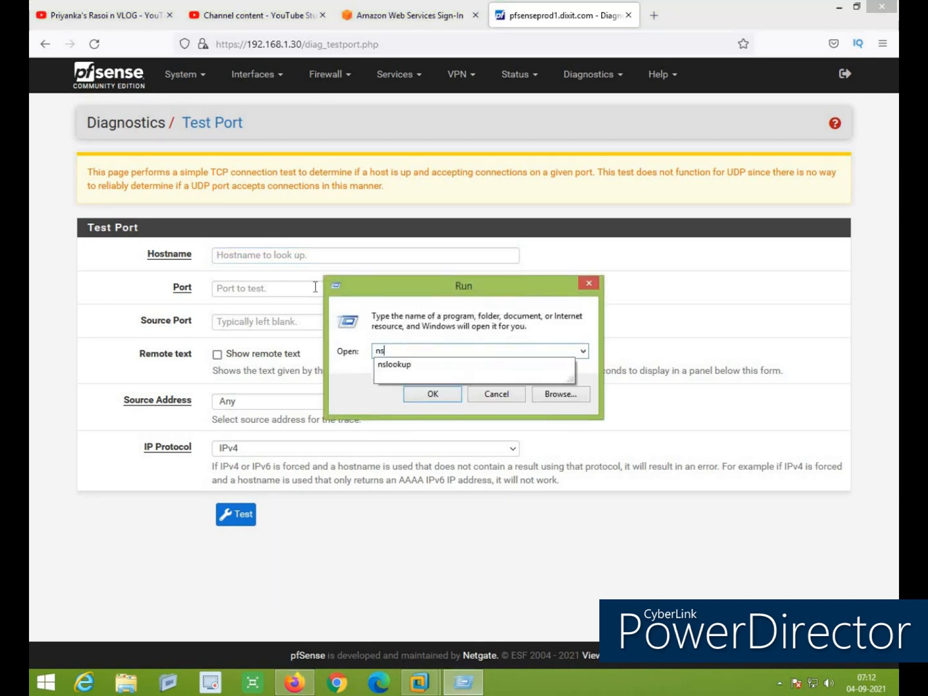
pyautogui.write('lookup')
pyautogui.press('Return')
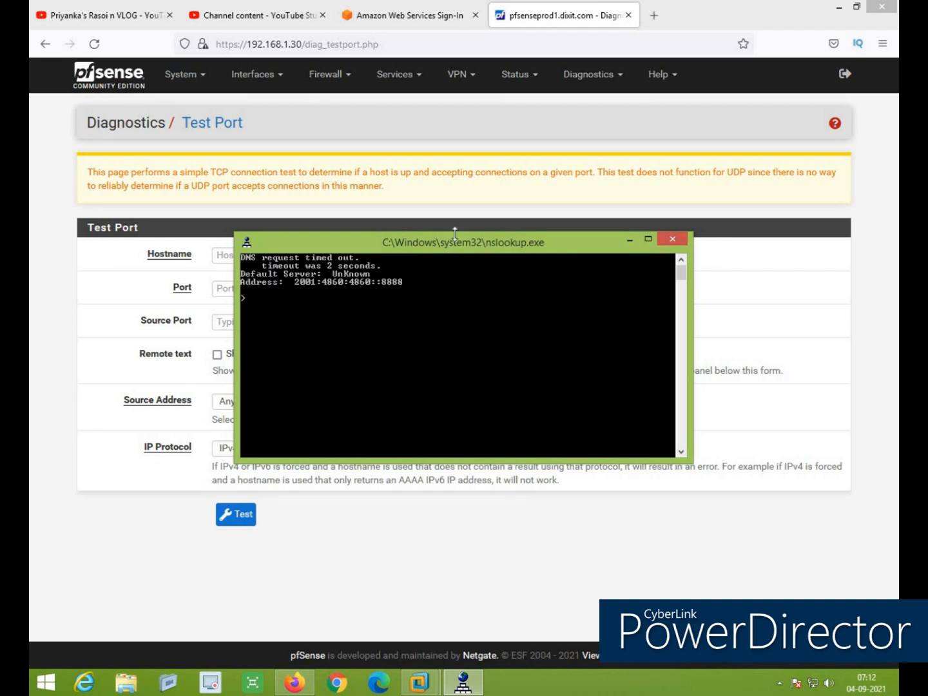
pyautogui.write('hotmail.com')
pyautogui.press('Return')
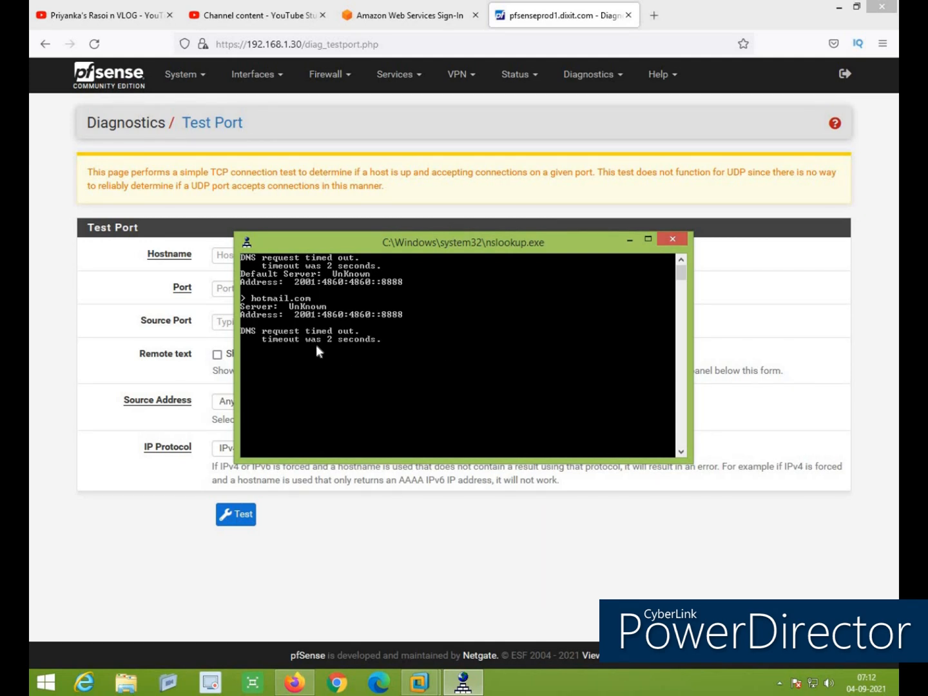
pyautogui.click(96, 332)
pyautogui.click(286, 254)
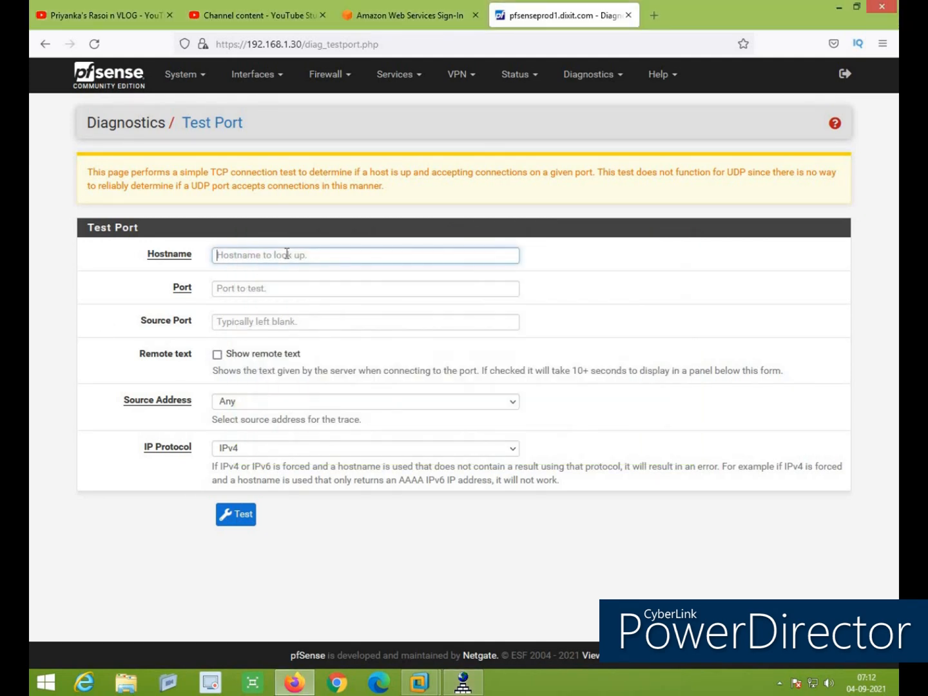
# Test TCP port 443 on hotmail.com and confirm success, then start entering hotmail in a new tab
pyautogui.write('hotmail')
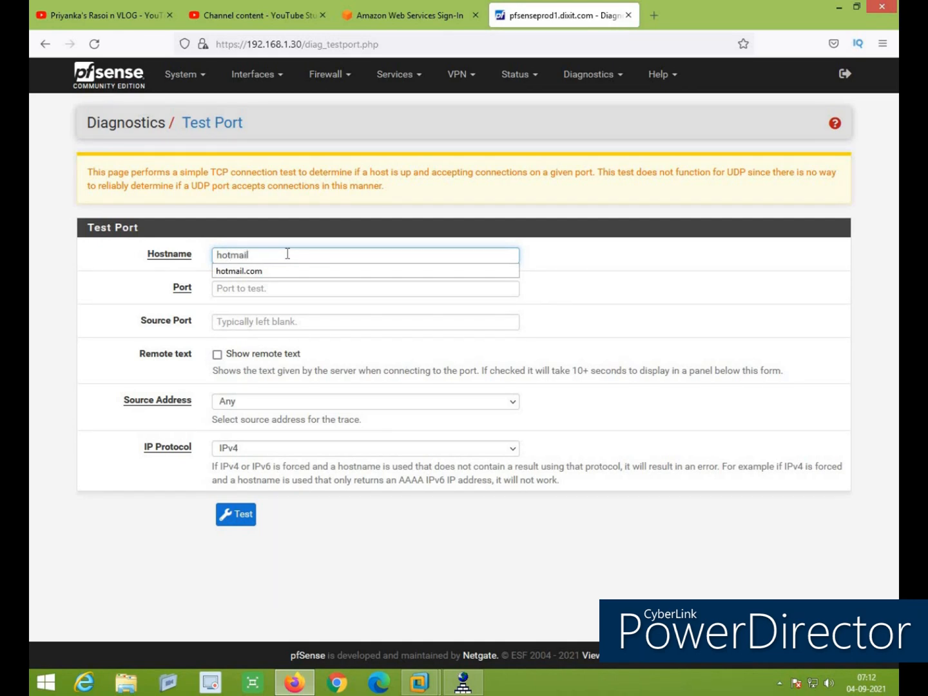
pyautogui.write('.com')
pyautogui.click(278, 293)
pyautogui.write('443')
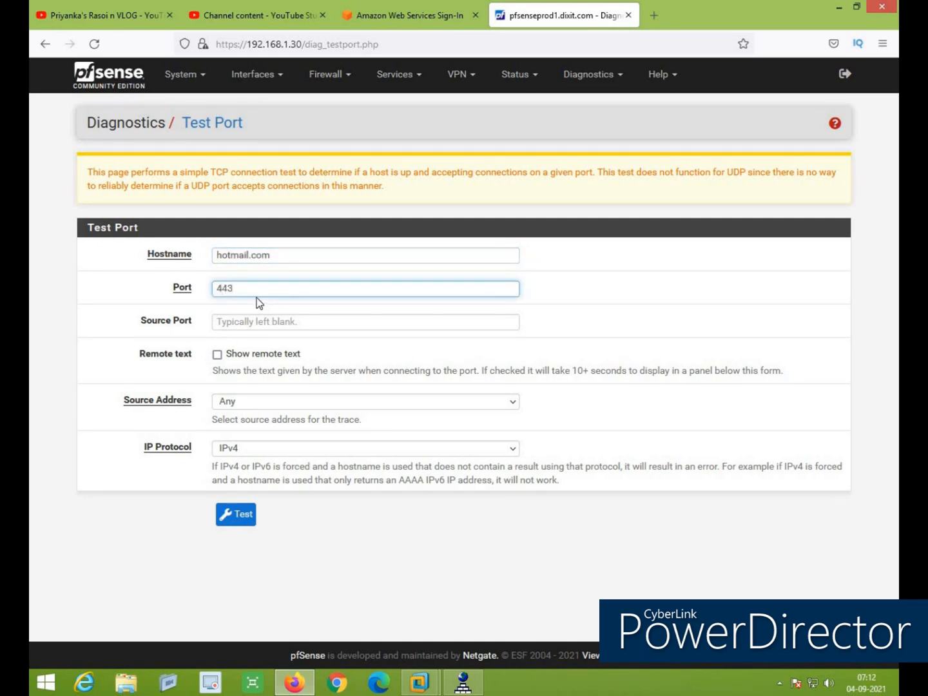
pyautogui.click(246, 520)
pyautogui.moveTo(308, 176); pyautogui.dragTo(161, 174)
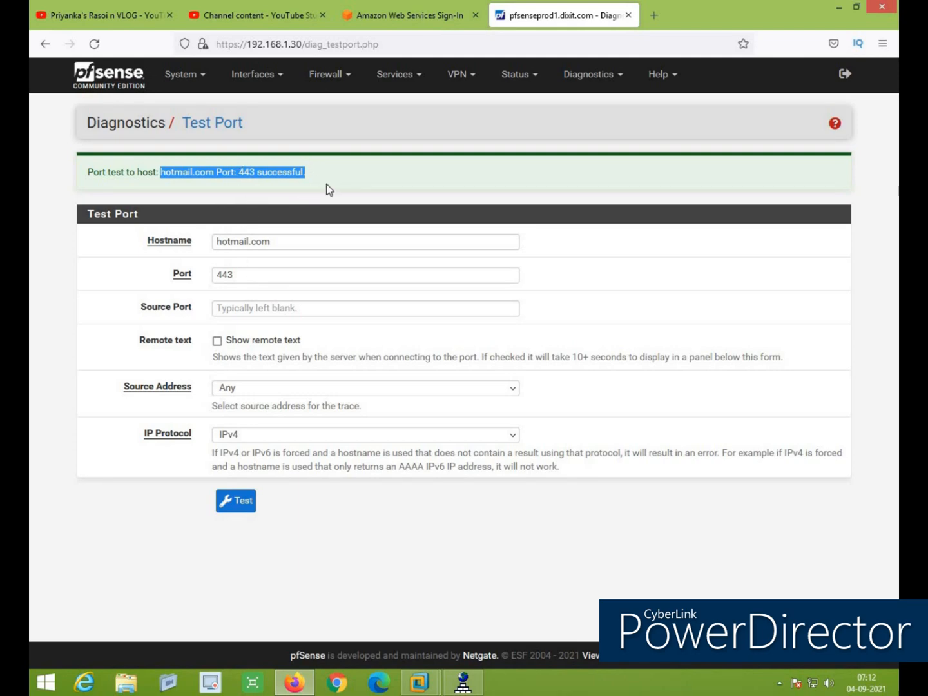
pyautogui.click(658, 14)
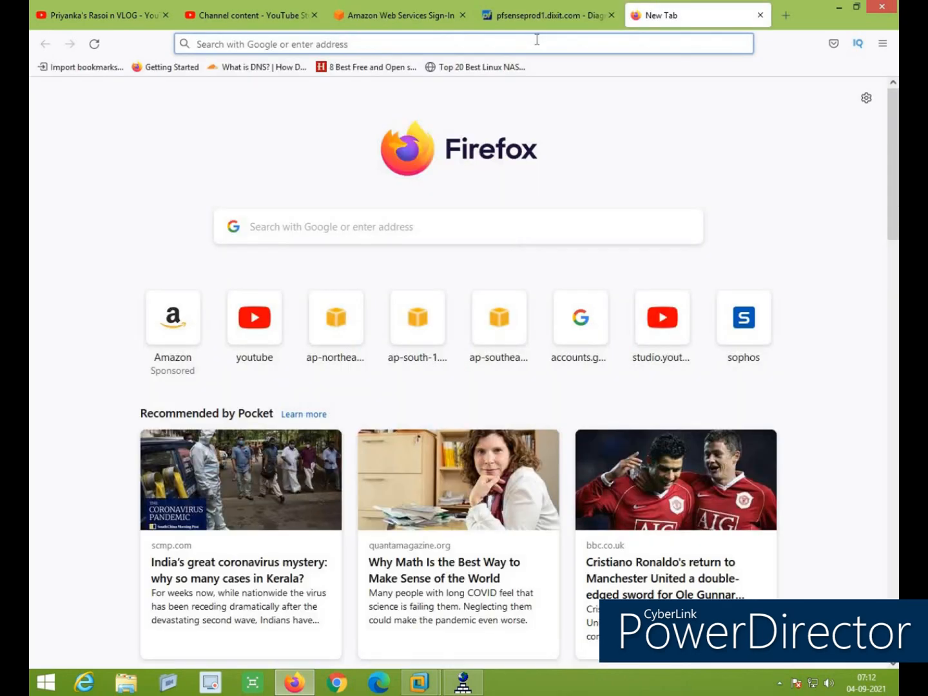
pyautogui.write('hotmail')
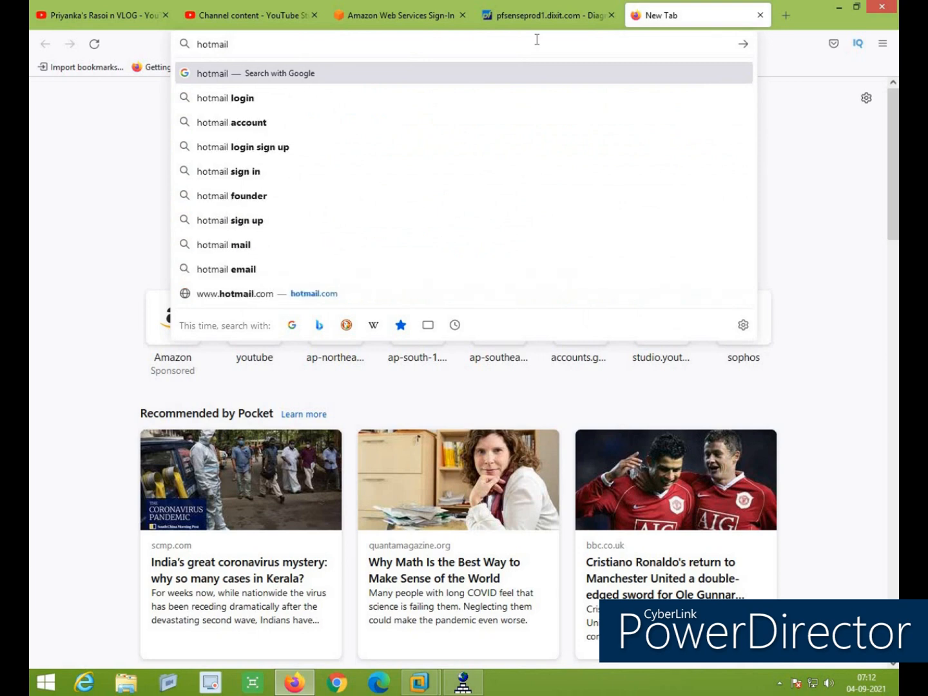
# Load hotmail's Outlook page at outlook.live.com, then switch back to the pfsenseprod1 tab
pyautogui.hotkey('ctrl', 'Return')
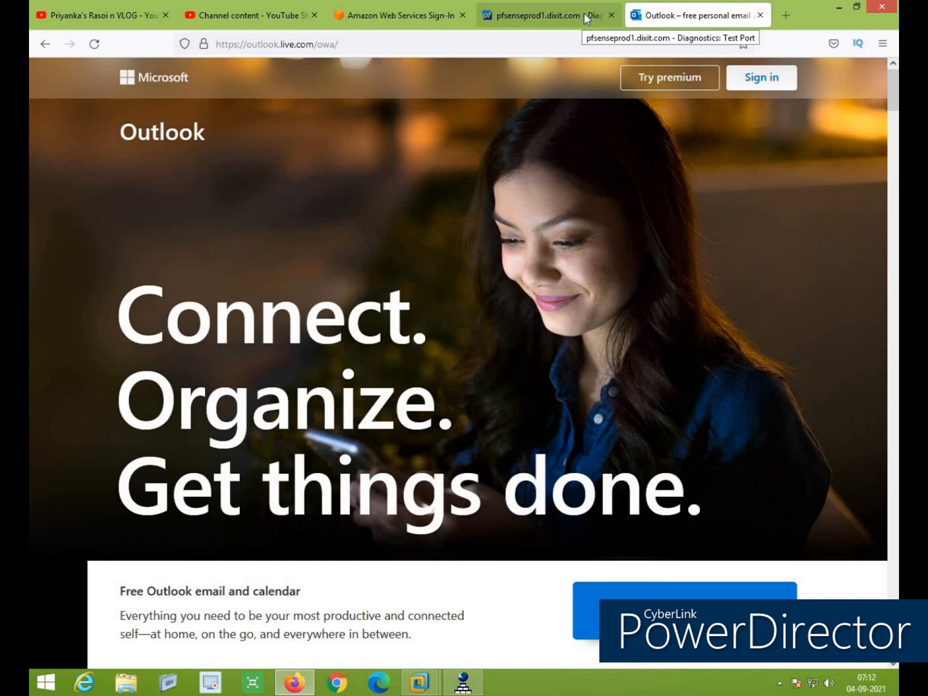
pyautogui.click(585, 18)
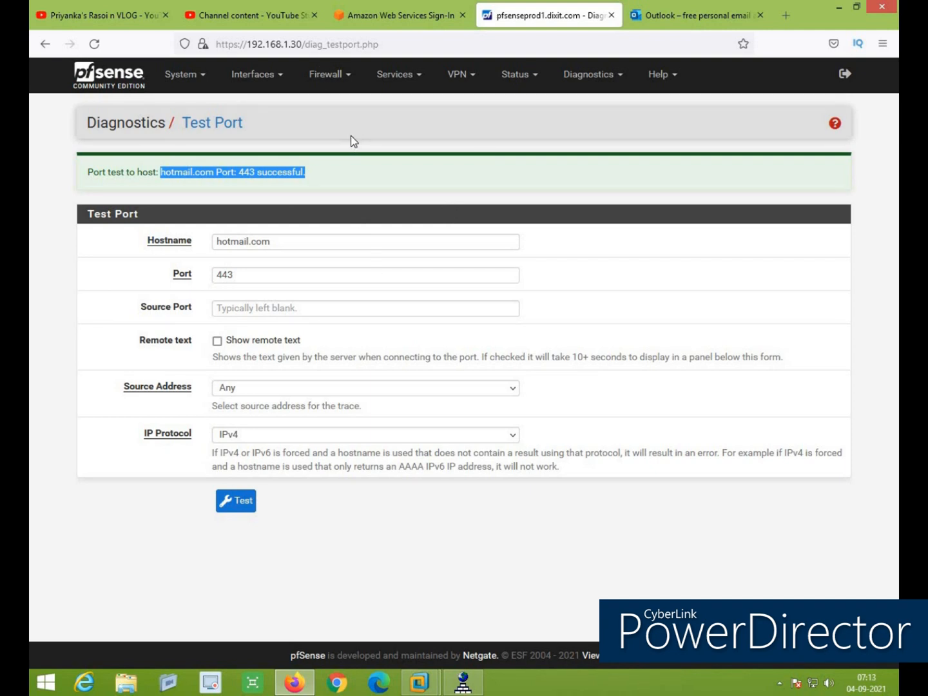
# In System > Advanced > Admin Access, keep HTTPS with the default certificate and enter TCP port 4445
pyautogui.click(181, 75)
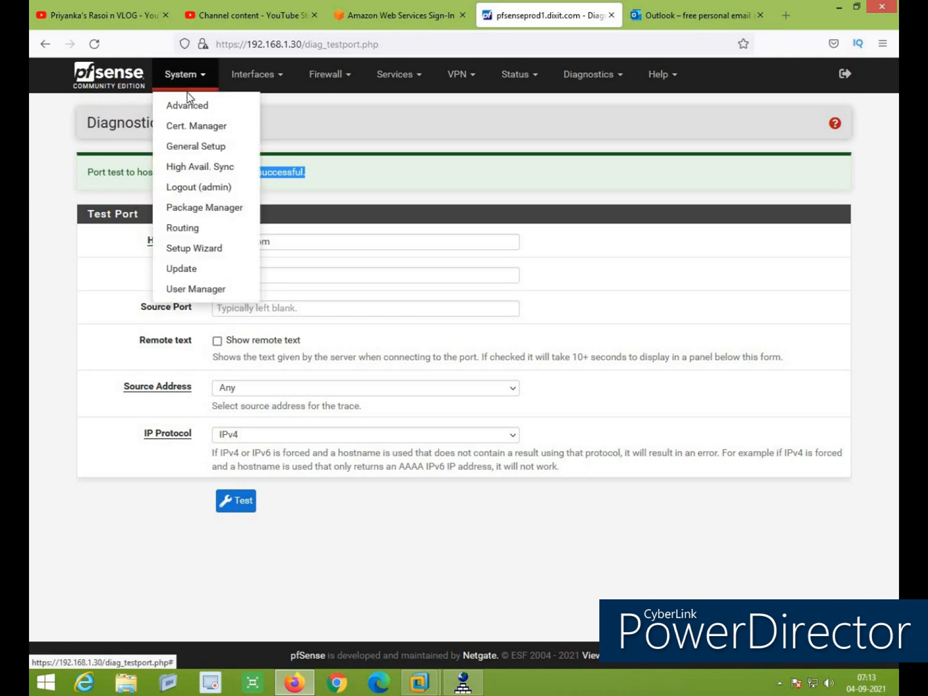
pyautogui.click(197, 111)
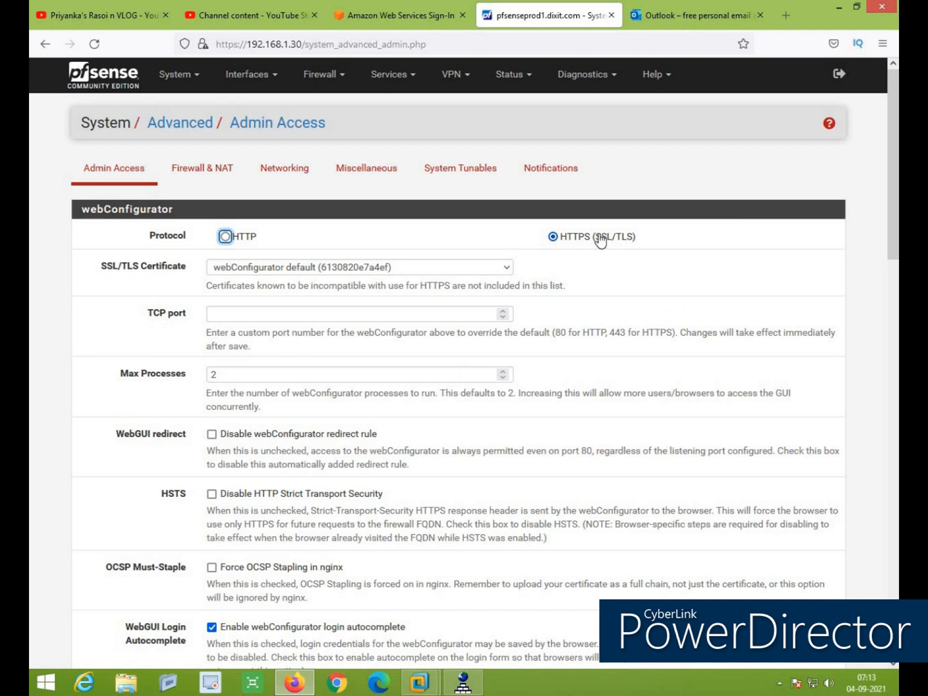
pyautogui.click(326, 269)
pyautogui.click(326, 270)
pyautogui.click(375, 315)
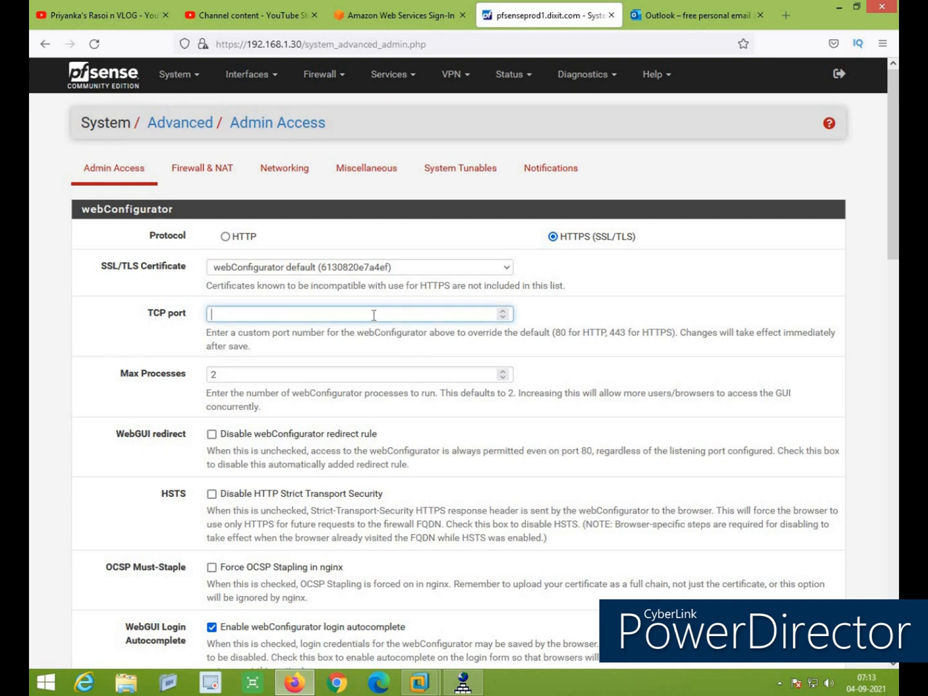
pyautogui.write('4445')
pyautogui.scroll(-1, 236, 326)
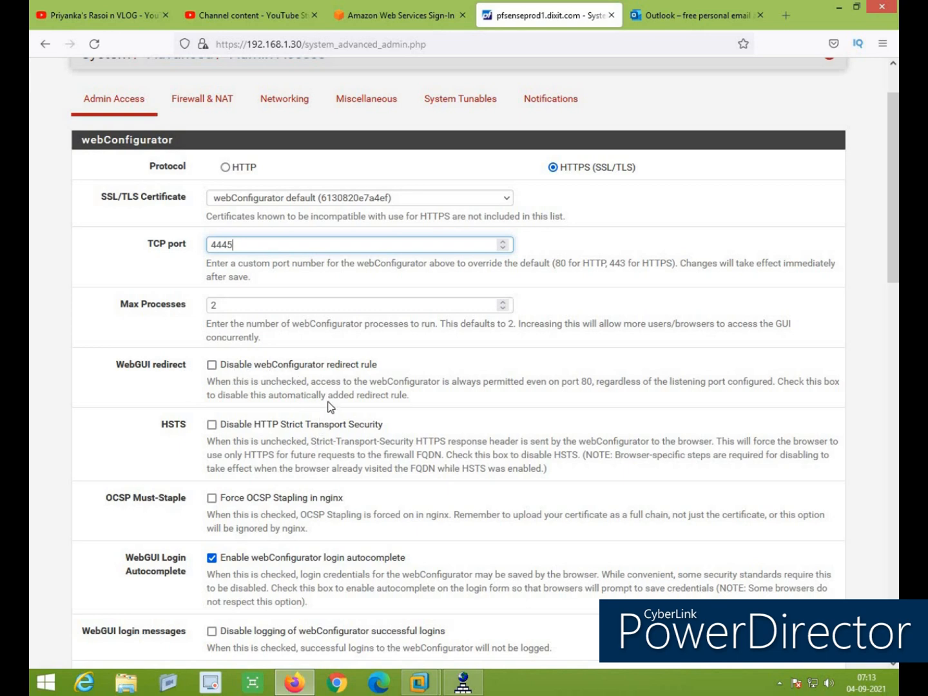
pyautogui.scroll(-5, 329, 406)
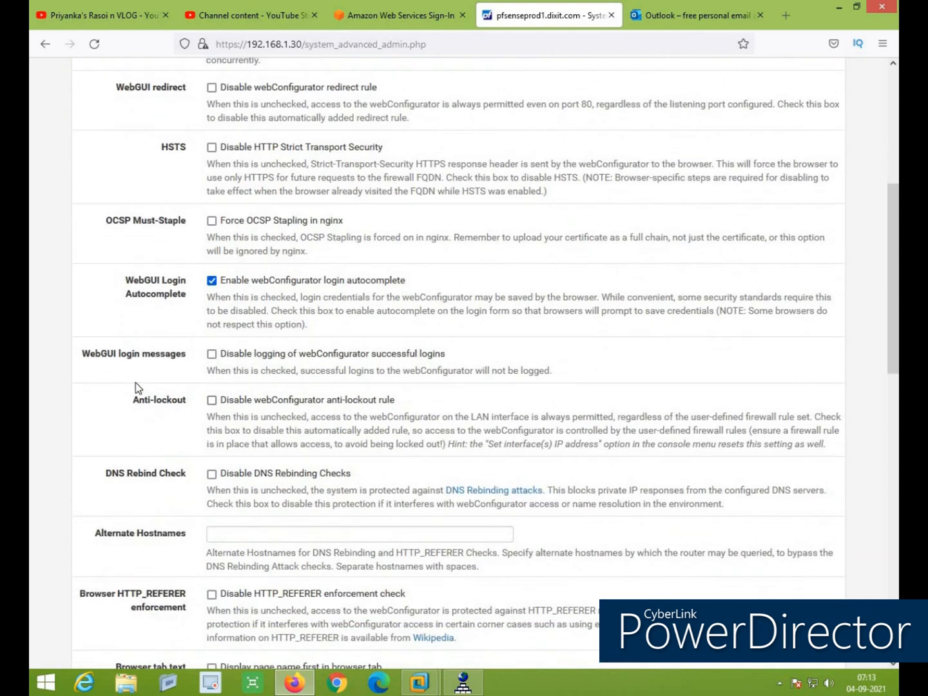
# Toggle logging of successful webConfigurator logins off and back on, leaving it enabled
pyautogui.click(211, 355)
pyautogui.click(212, 357)
pyautogui.scroll(-3, 738, 437)
pyautogui.scroll(-3, 738, 438)
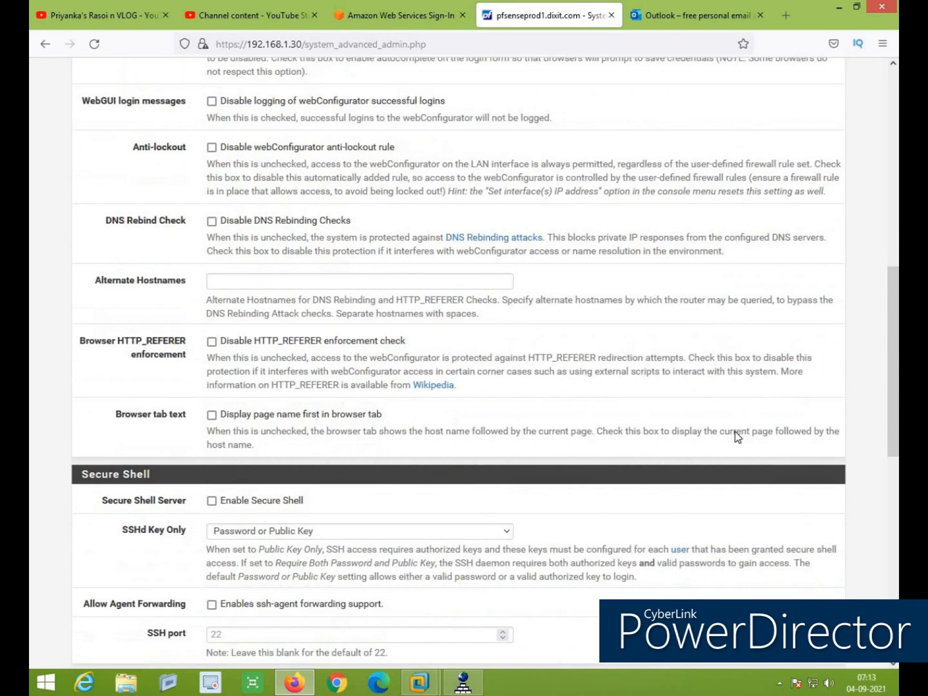
pyautogui.scroll(-1, 739, 438)
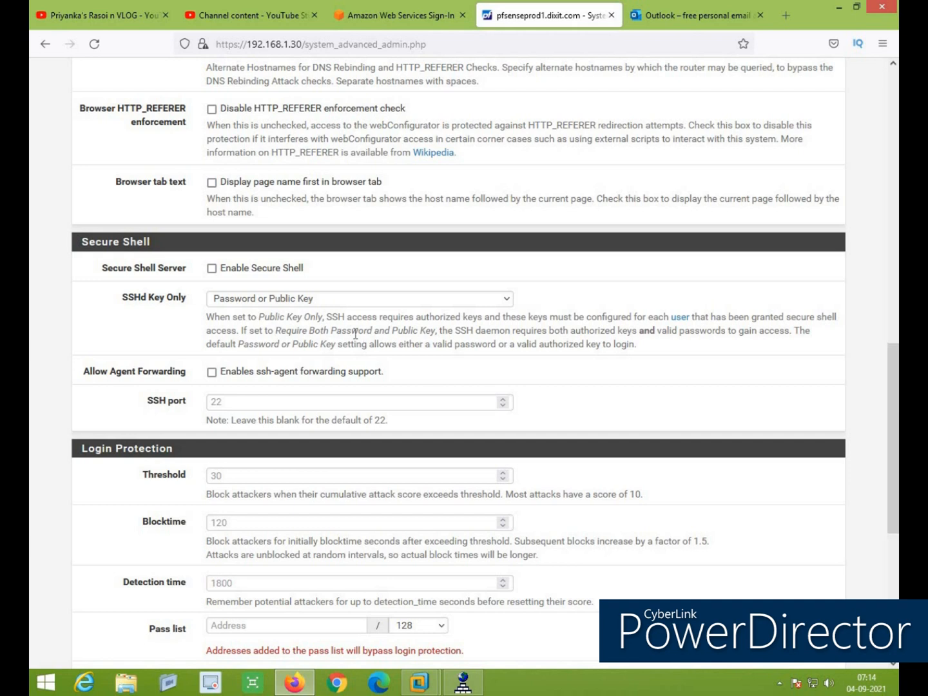
# Enable the Secure Shell server with Password or Public Key authentication and save the settings
pyautogui.click(215, 270)
pyautogui.click(301, 297)
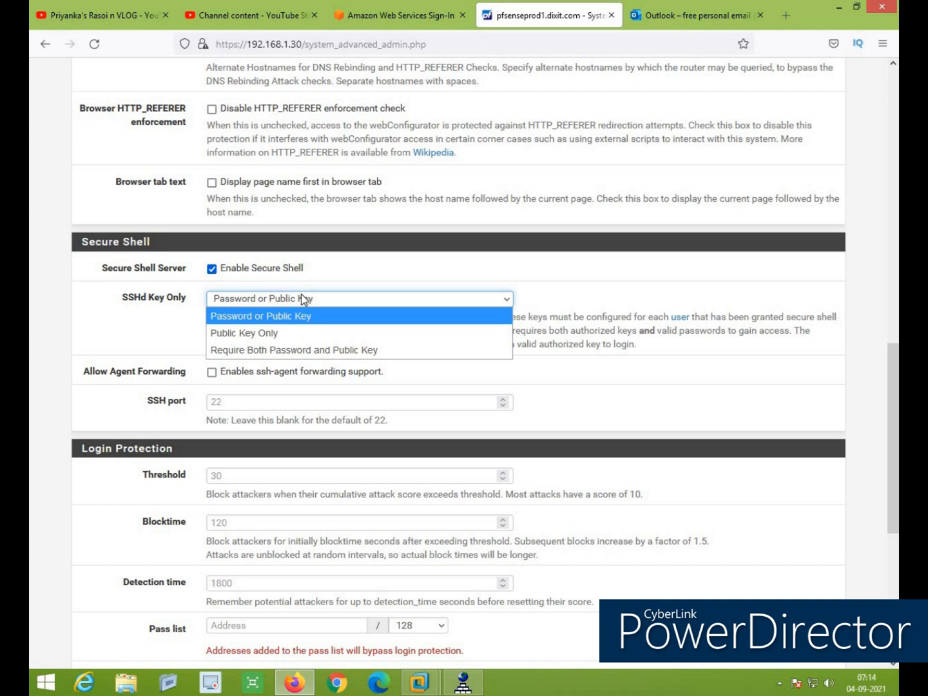
pyautogui.click(301, 294)
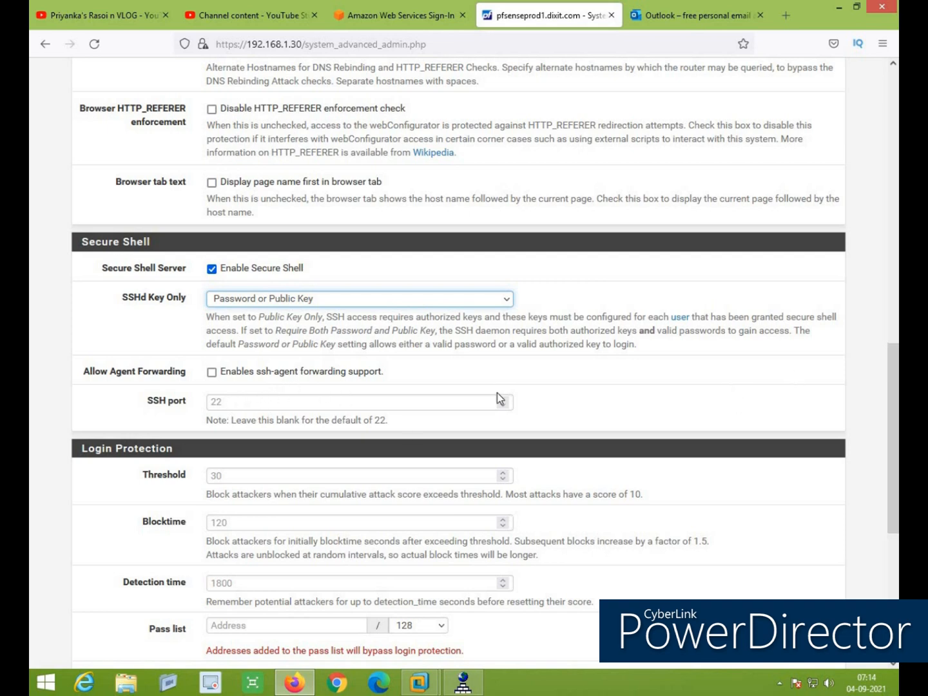
pyautogui.scroll(-5, 685, 430)
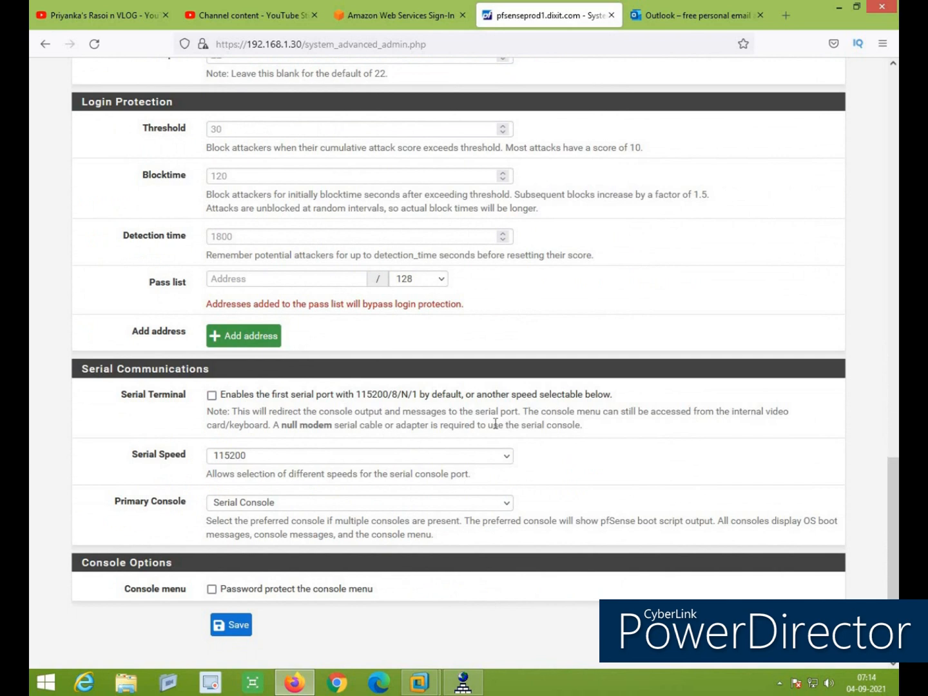
pyautogui.click(240, 630)
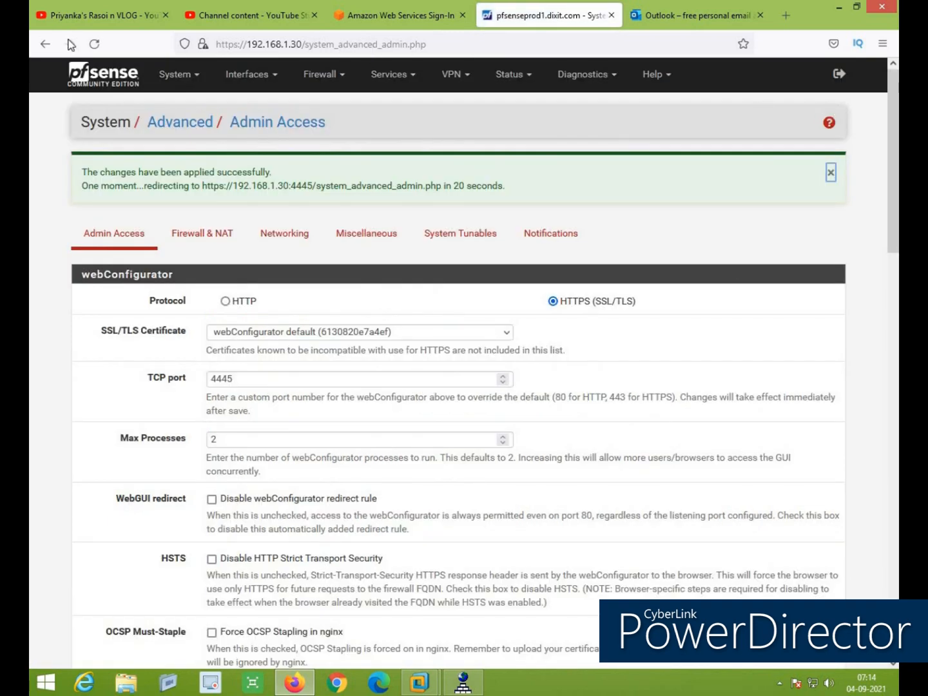
# Resend the saved form, then reload the webConfigurator address with :4445 appended
pyautogui.click(94, 48)
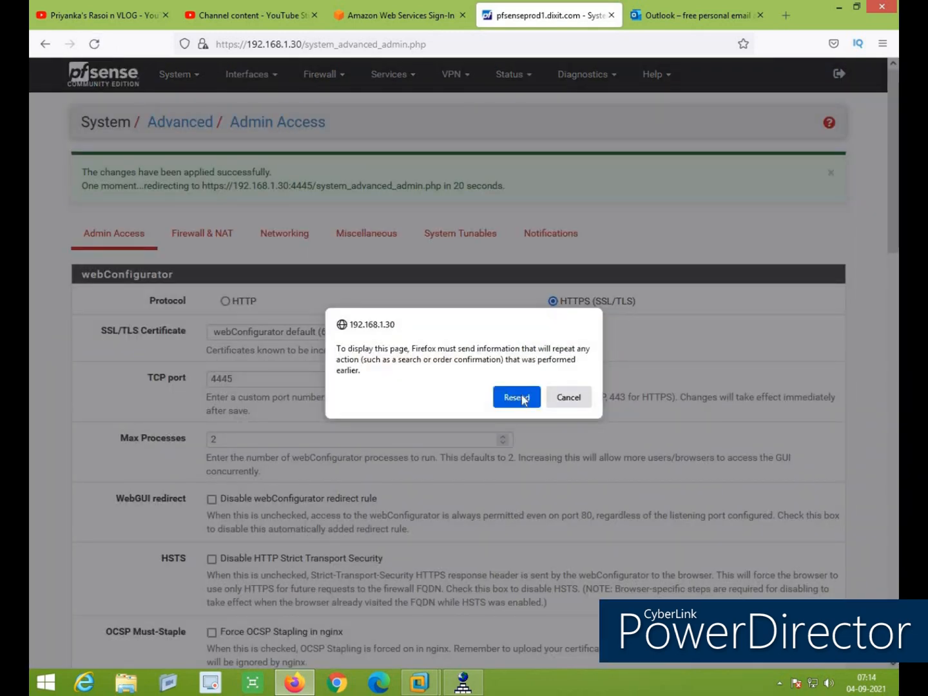
pyautogui.click(522, 395)
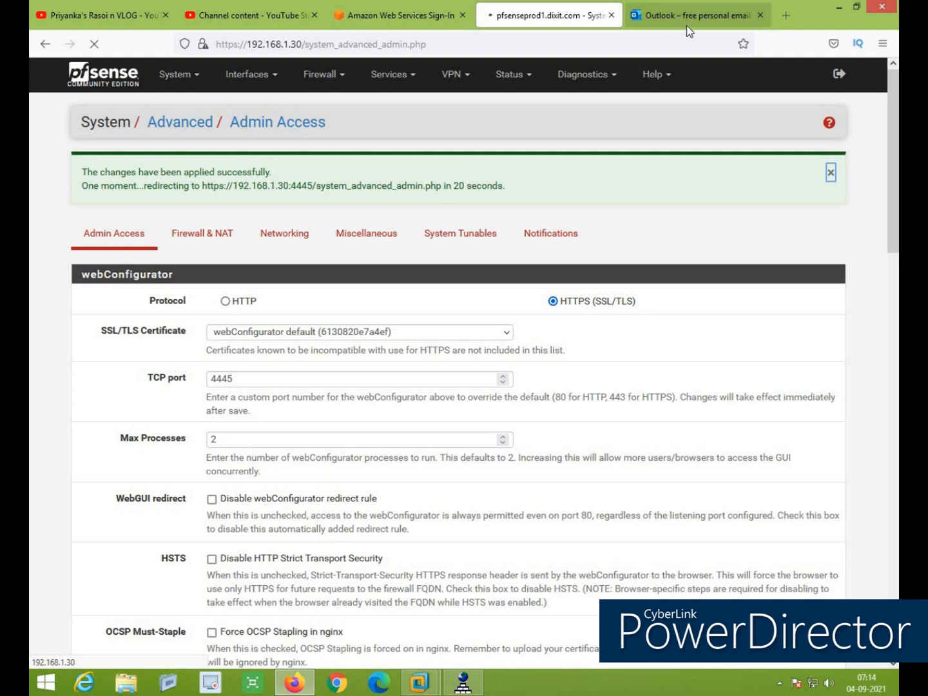
pyautogui.click(300, 44)
pyautogui.click(303, 43)
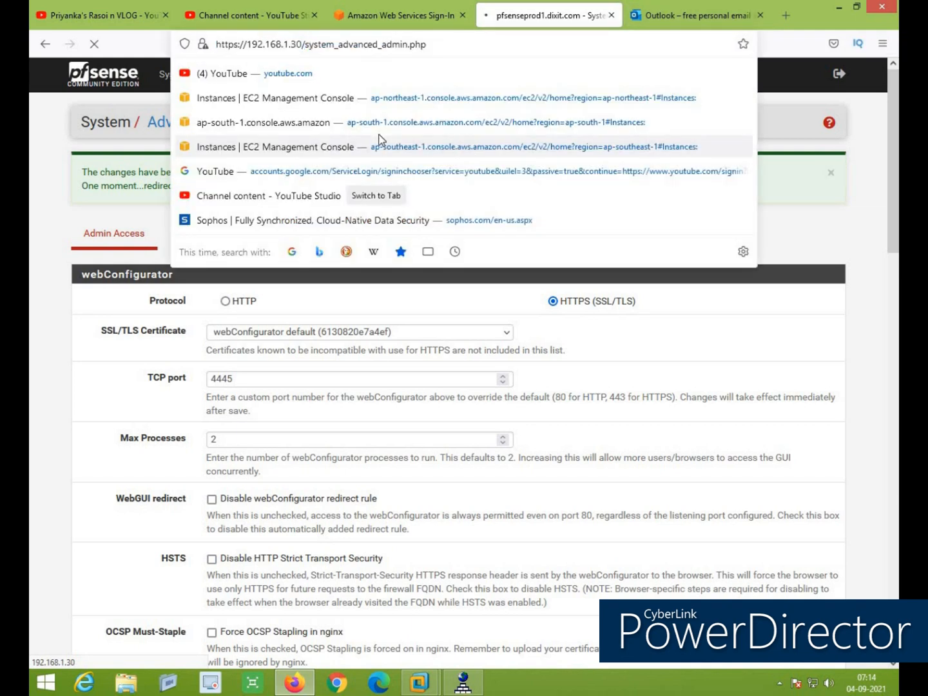
pyautogui.write(':4445')
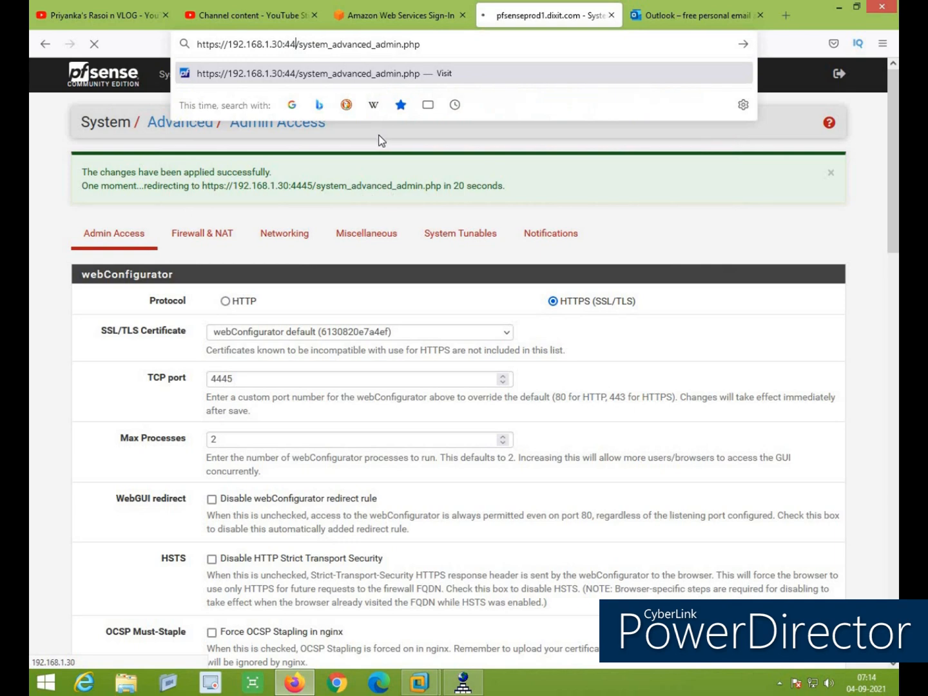
pyautogui.press('Return')
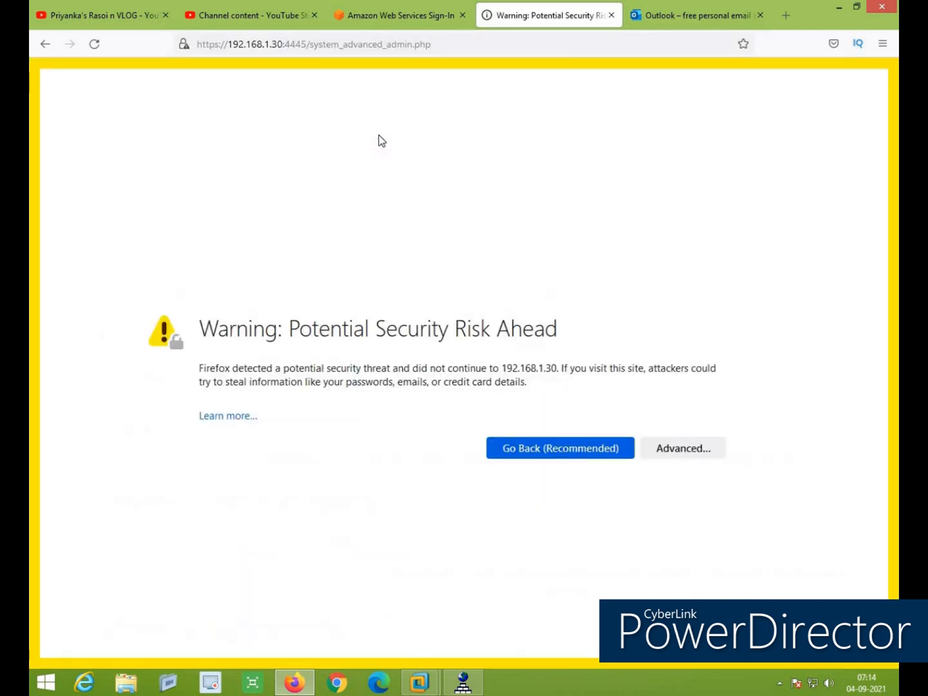
# Accept the self-signed certificate warning to reach the webConfigurator on port 4445
pyautogui.click(695, 455)
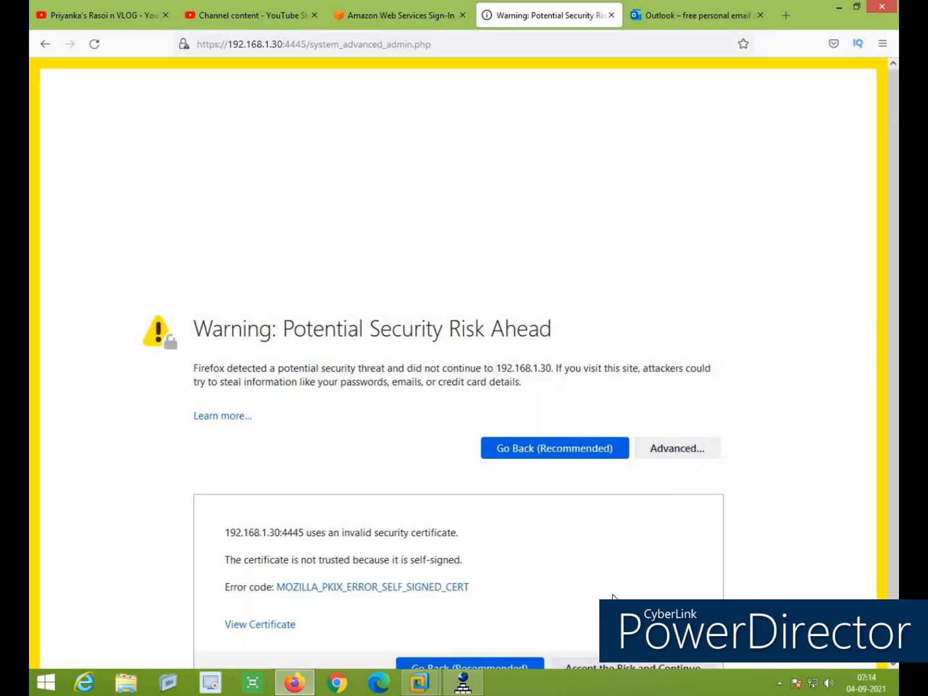
pyautogui.scroll(-2, 644, 606)
pyautogui.click(644, 608)
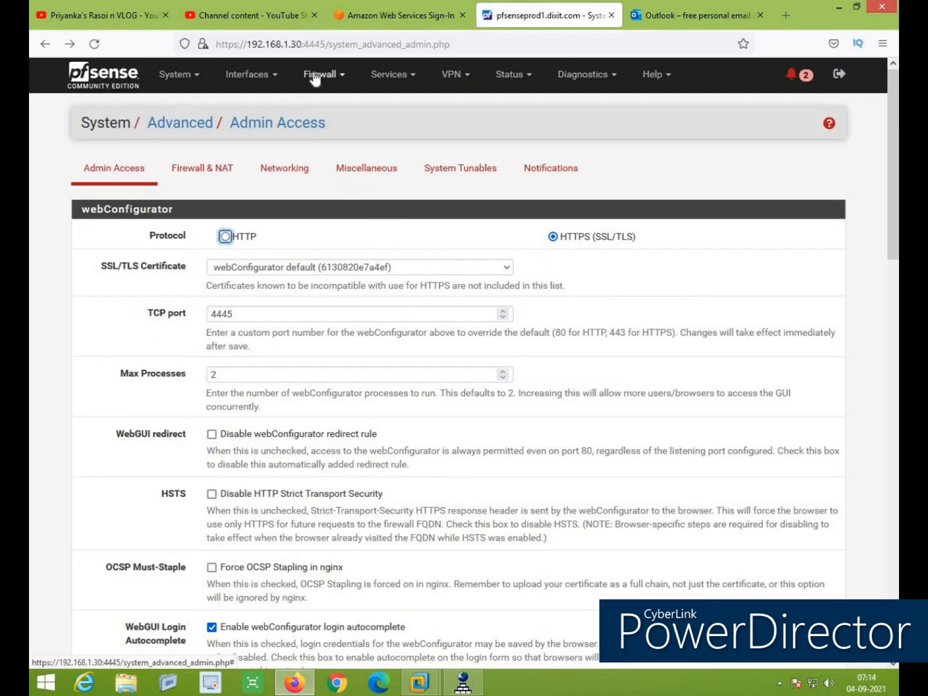
pyautogui.click(484, 174)
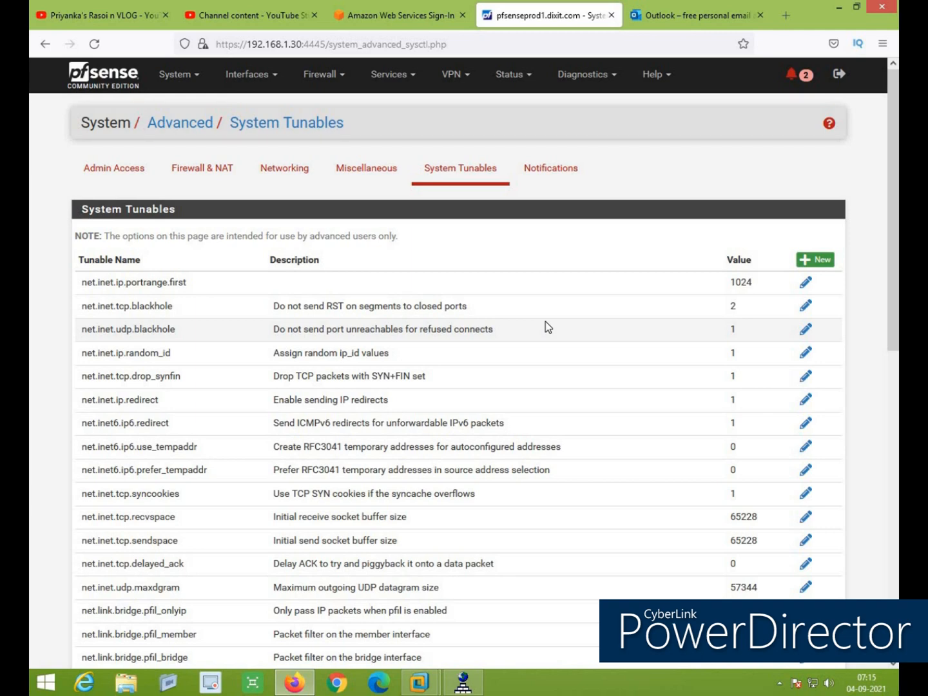
# Scroll through the System Tunables table, including net.inet.tcp.recvspace/sendspace at 65228 and net.inet.udp.maxdgram at 57344
pyautogui.scroll(-5, 394, 302)
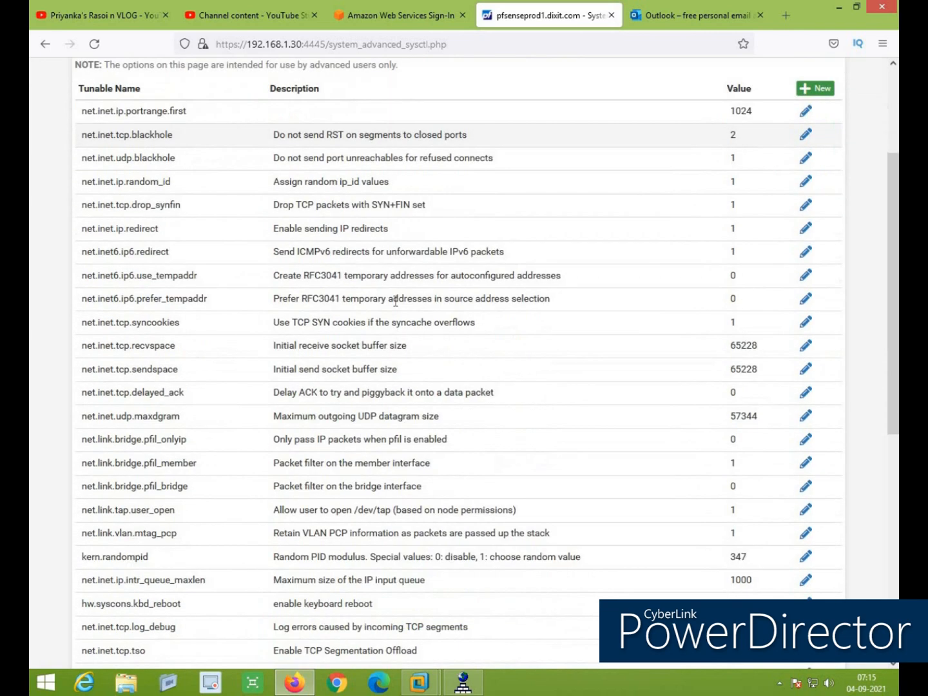
pyautogui.scroll(-4, 394, 305)
pyautogui.scroll(10, 395, 301)
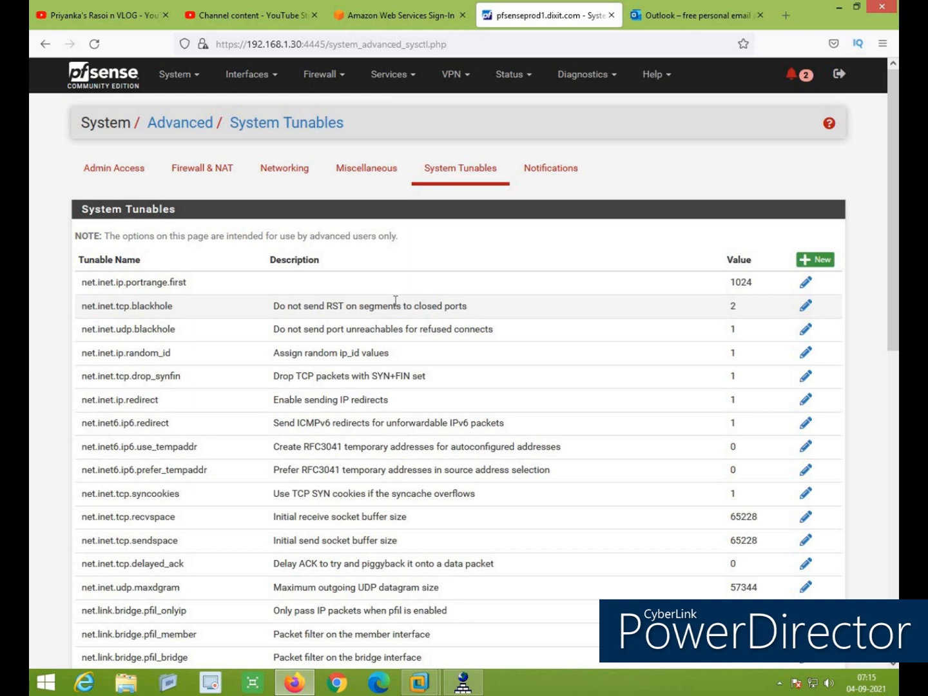
# Scroll through the Notifications settings, then view the Networking page with Allow IPv6 enabled
pyautogui.click(559, 176)
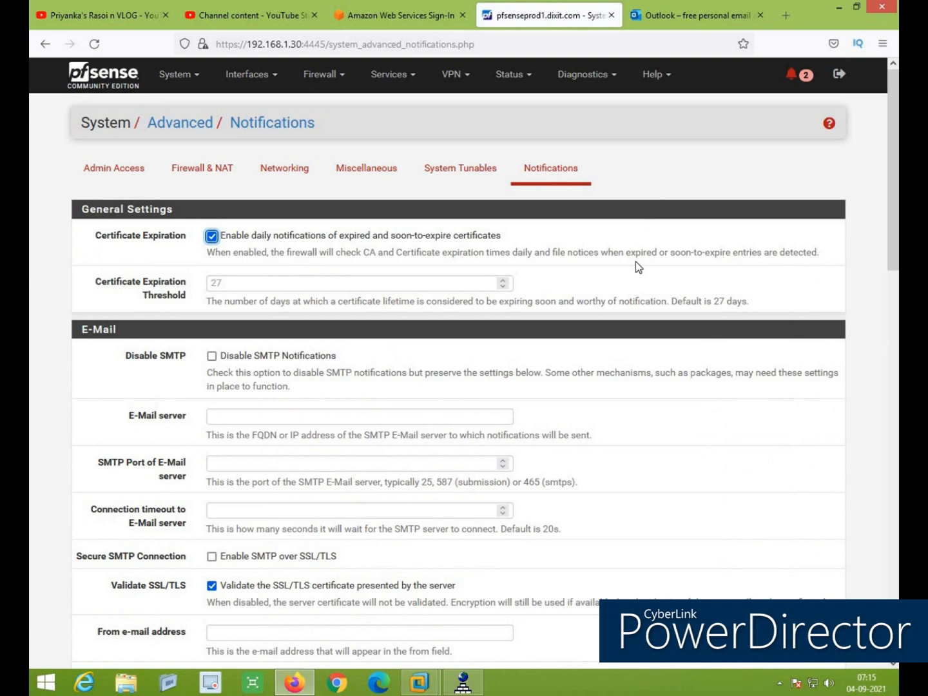
pyautogui.scroll(-5, 635, 261)
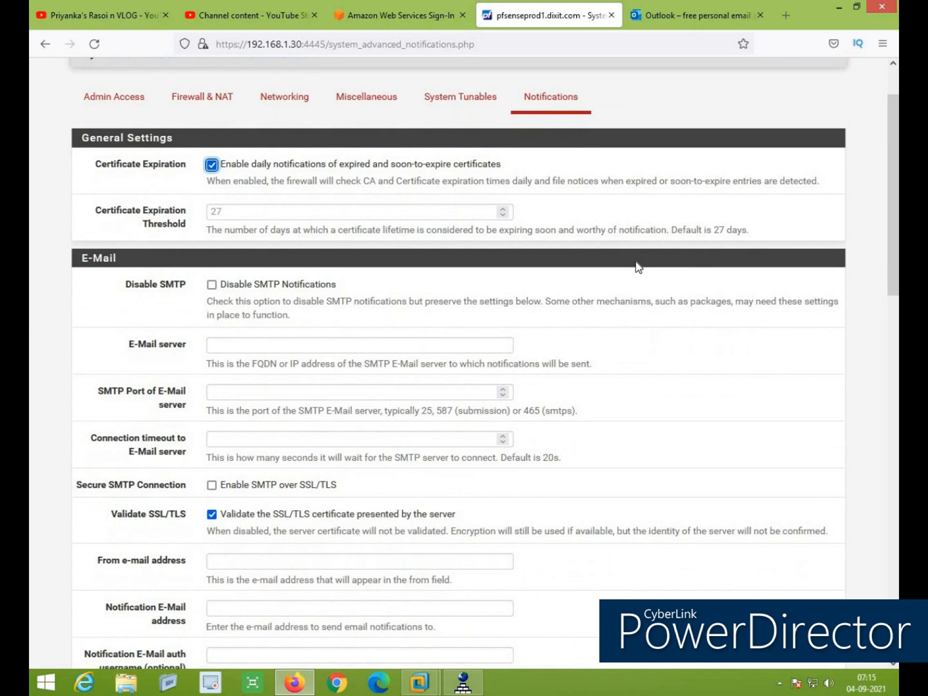
pyautogui.scroll(-3, 636, 261)
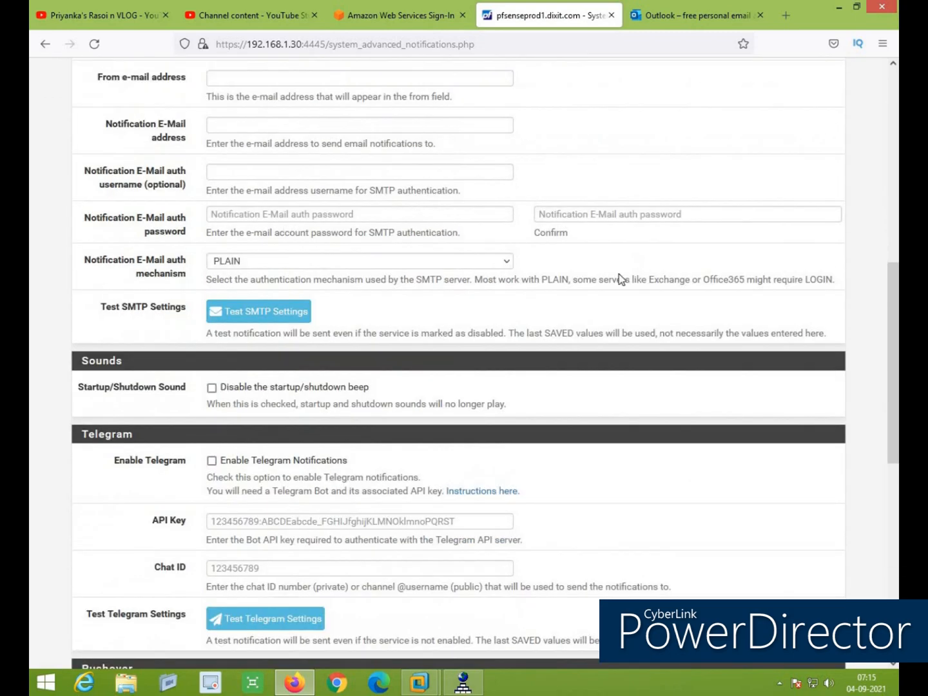
pyautogui.scroll(-2, 617, 278)
pyautogui.scroll(-3, 531, 317)
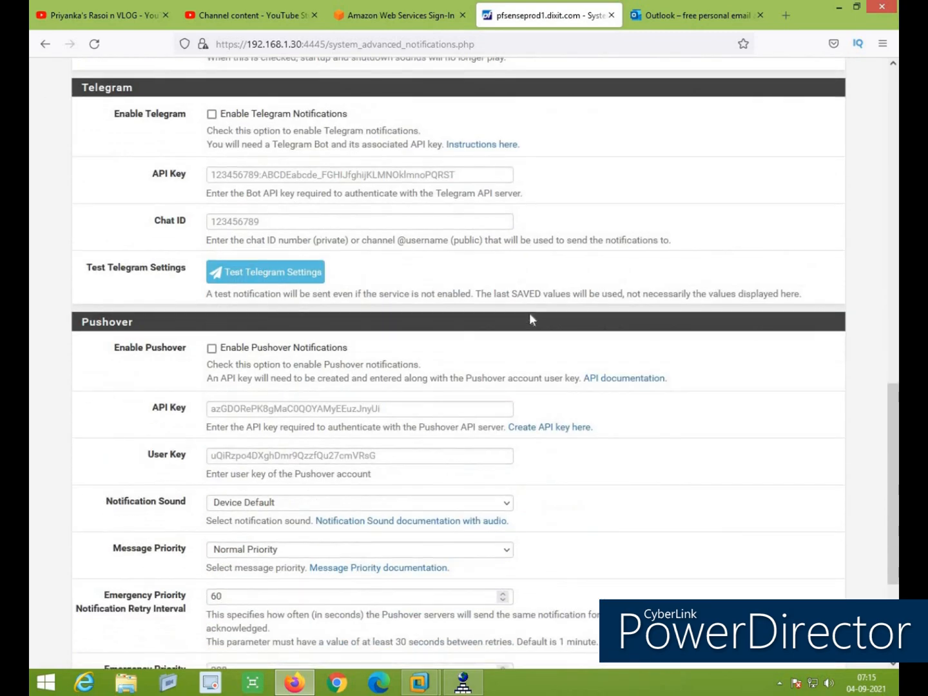
pyautogui.scroll(-3, 529, 315)
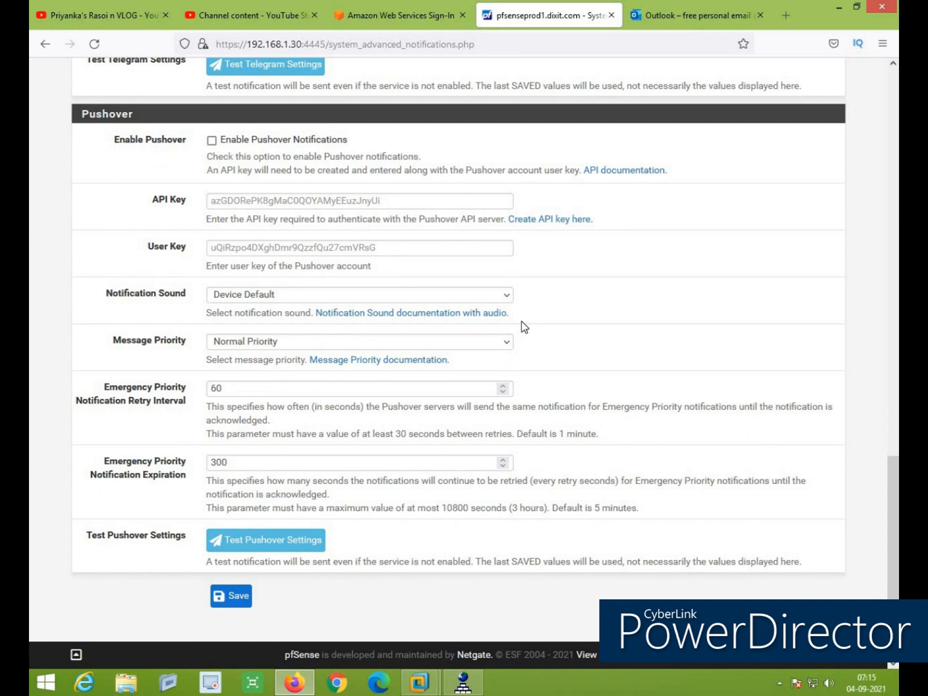
pyautogui.scroll(5, 525, 358)
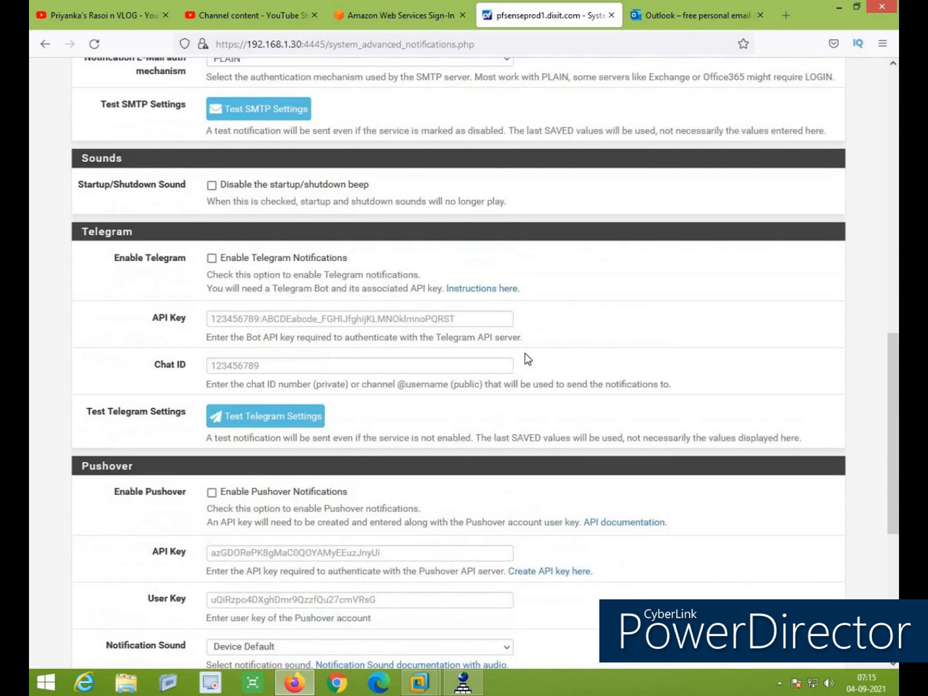
pyautogui.scroll(10, 525, 357)
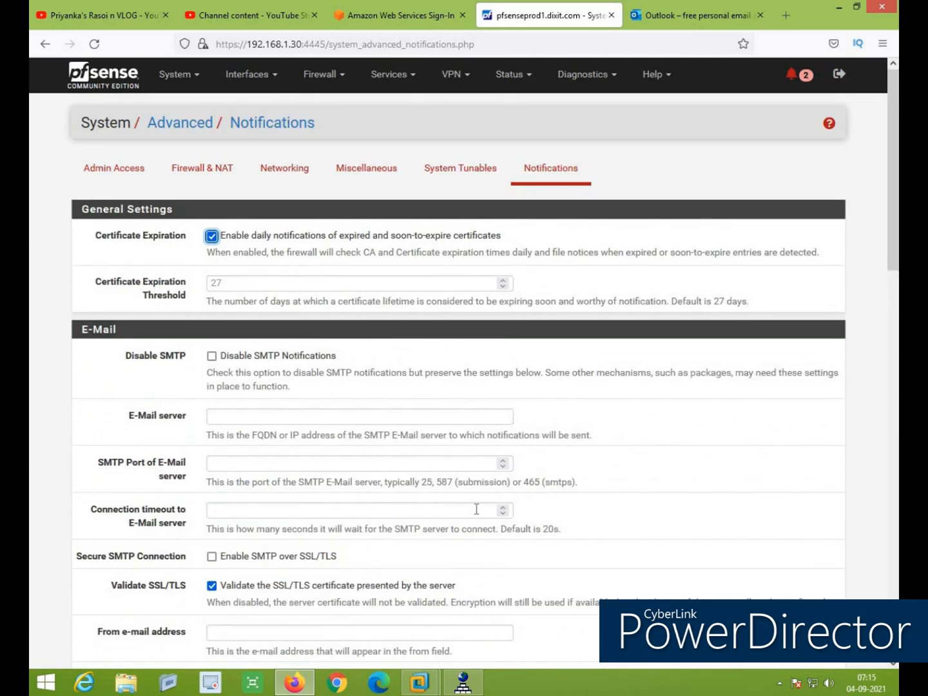
pyautogui.click(278, 170)
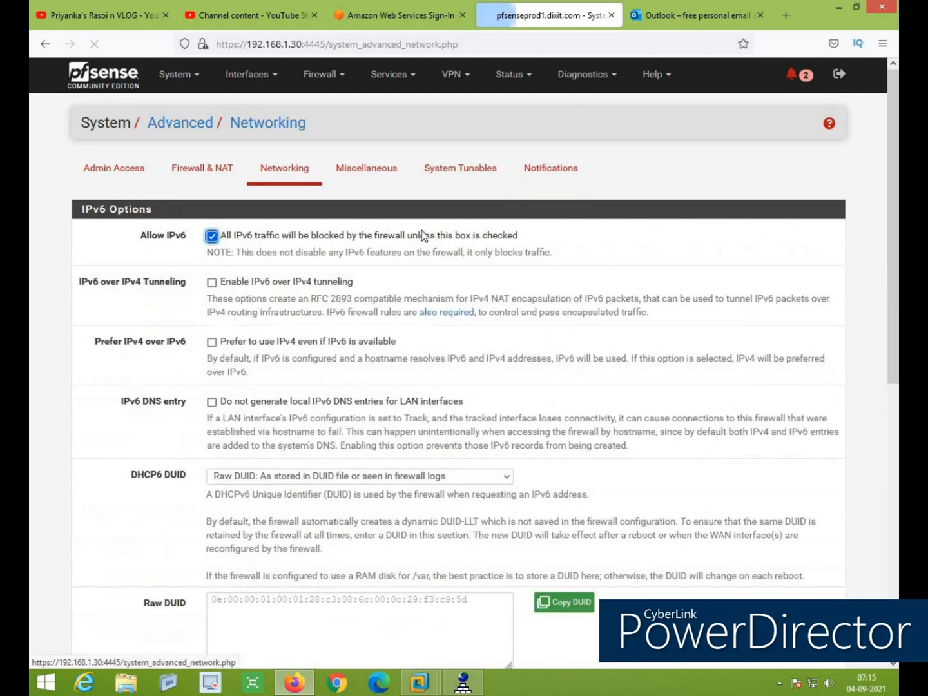
# Scroll through the Networking advanced options
pyautogui.scroll(-5, 719, 339)
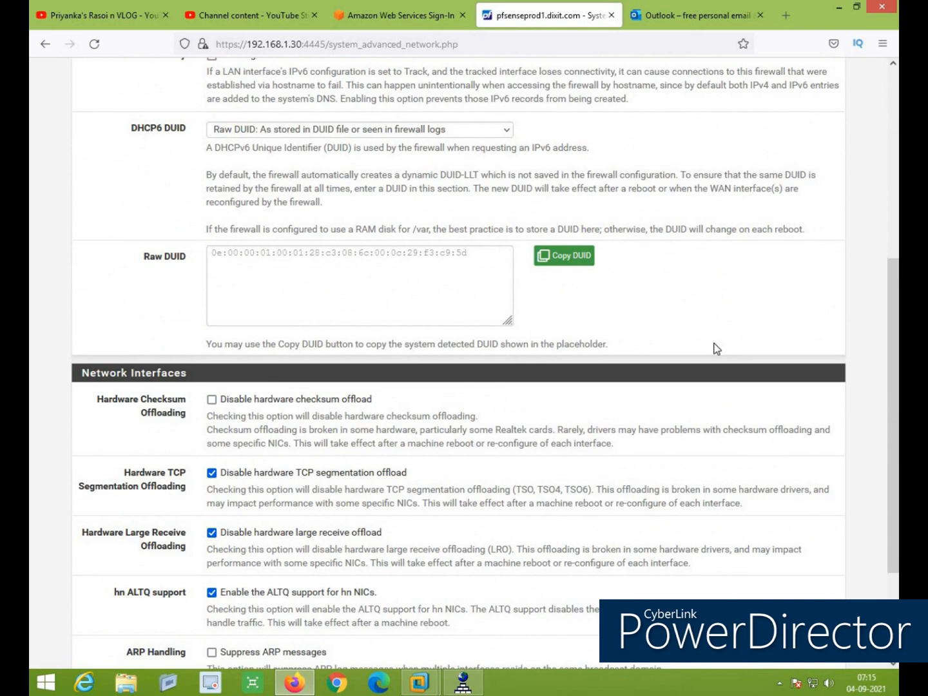
pyautogui.scroll(-3, 715, 348)
pyautogui.scroll(10, 713, 348)
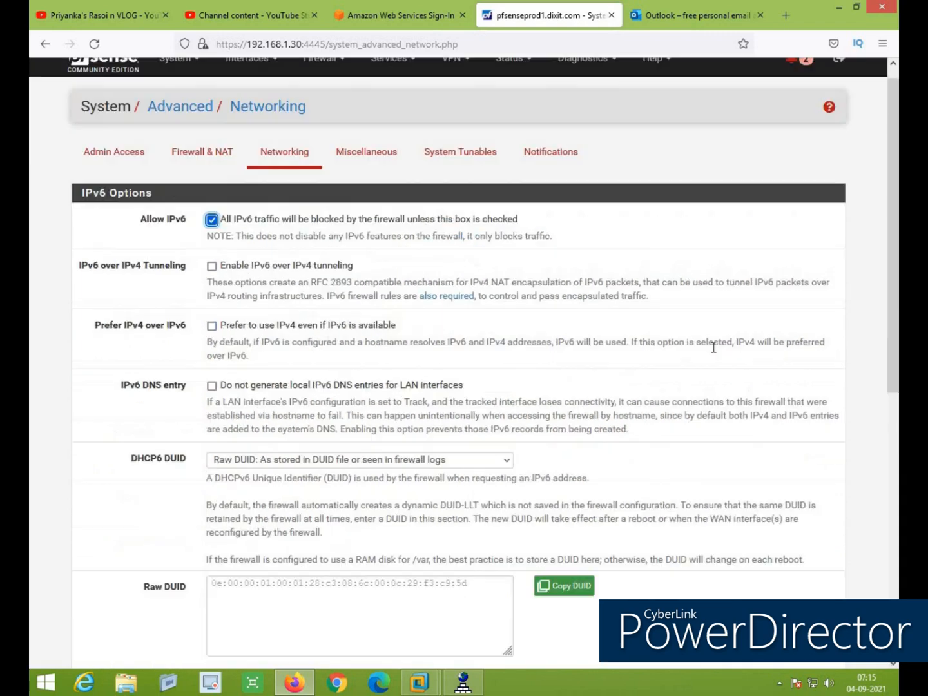
# Review the Firewall & NAT advanced options, then go to System > General Setup
pyautogui.click(213, 169)
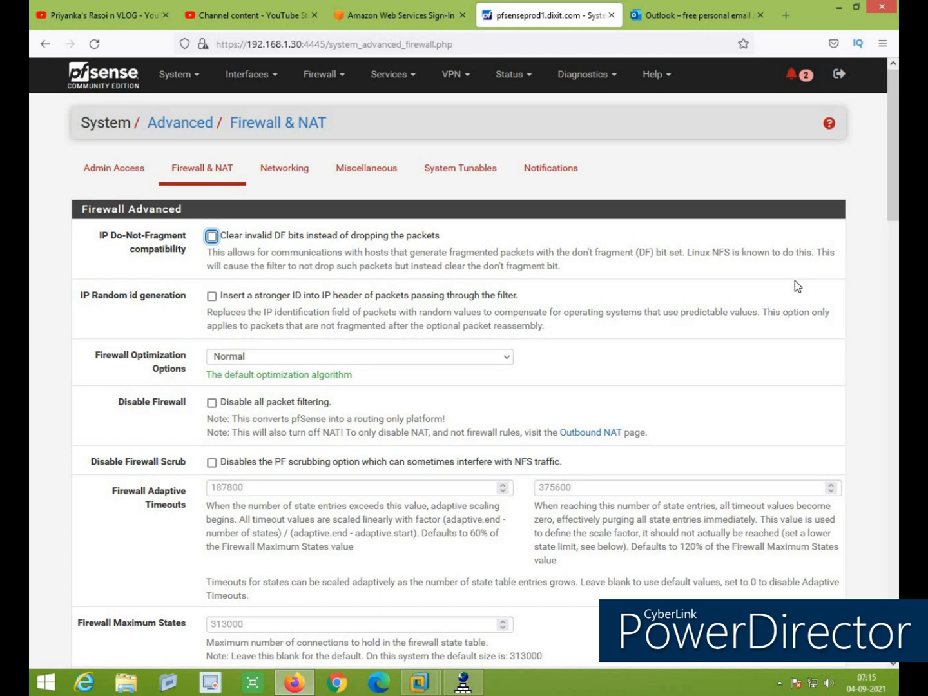
pyautogui.scroll(-12, 791, 288)
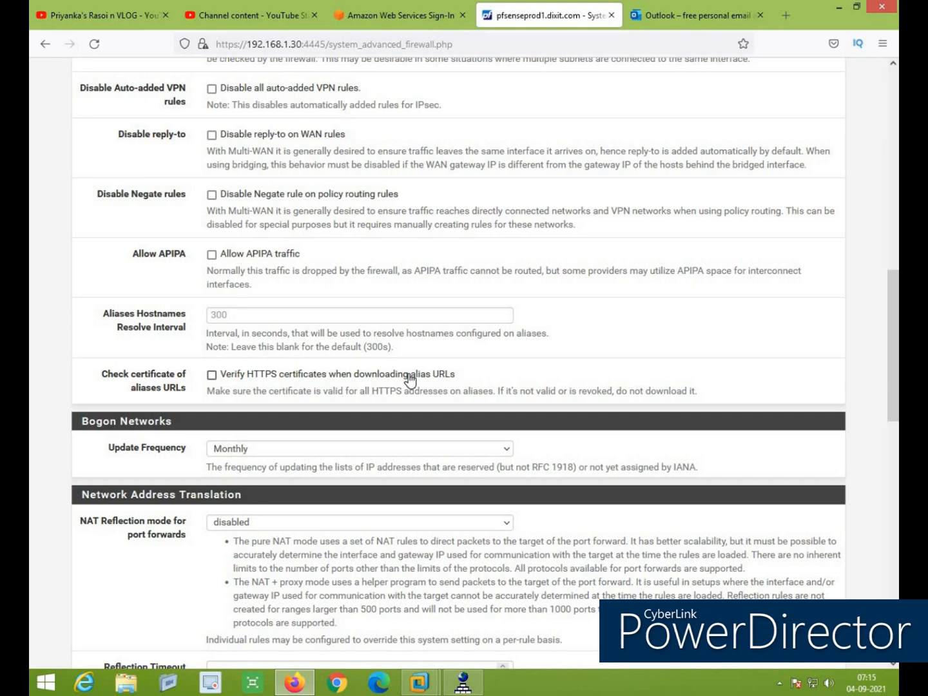
pyautogui.scroll(-10, 409, 380)
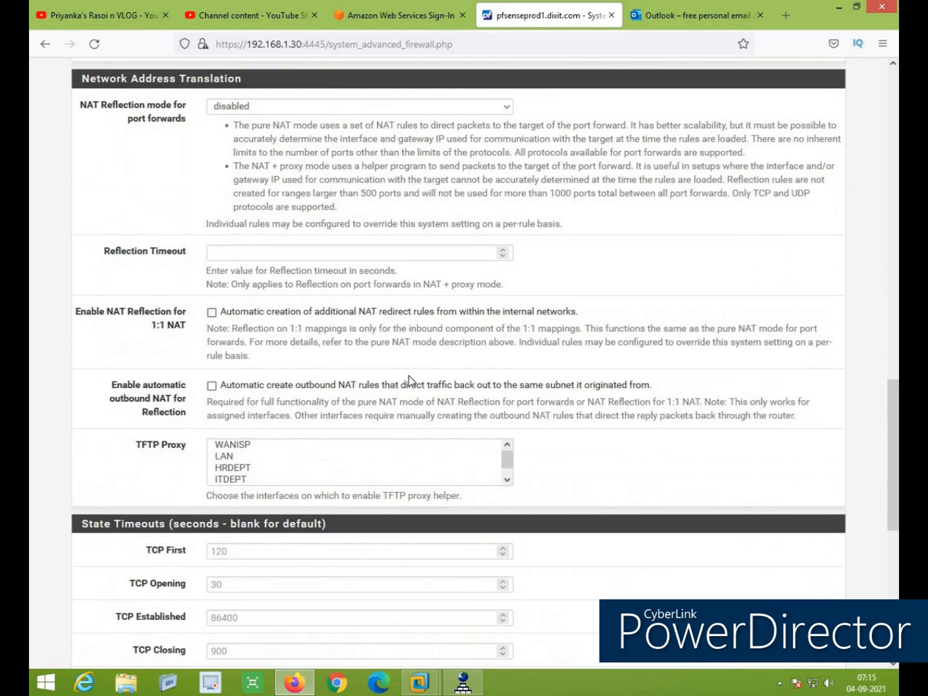
pyautogui.scroll(20, 410, 376)
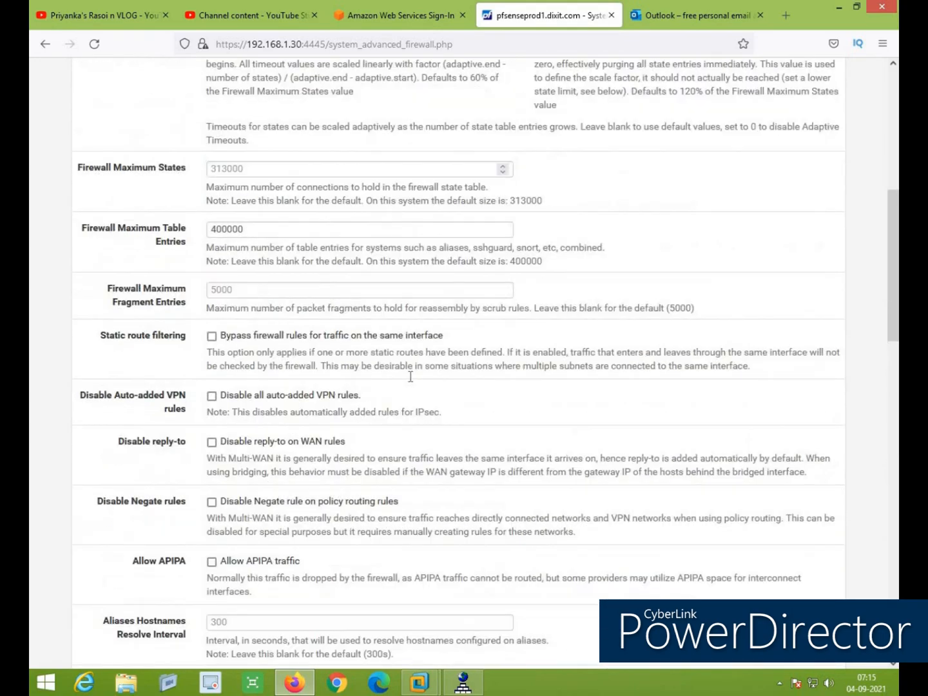
pyautogui.scroll(2, 409, 381)
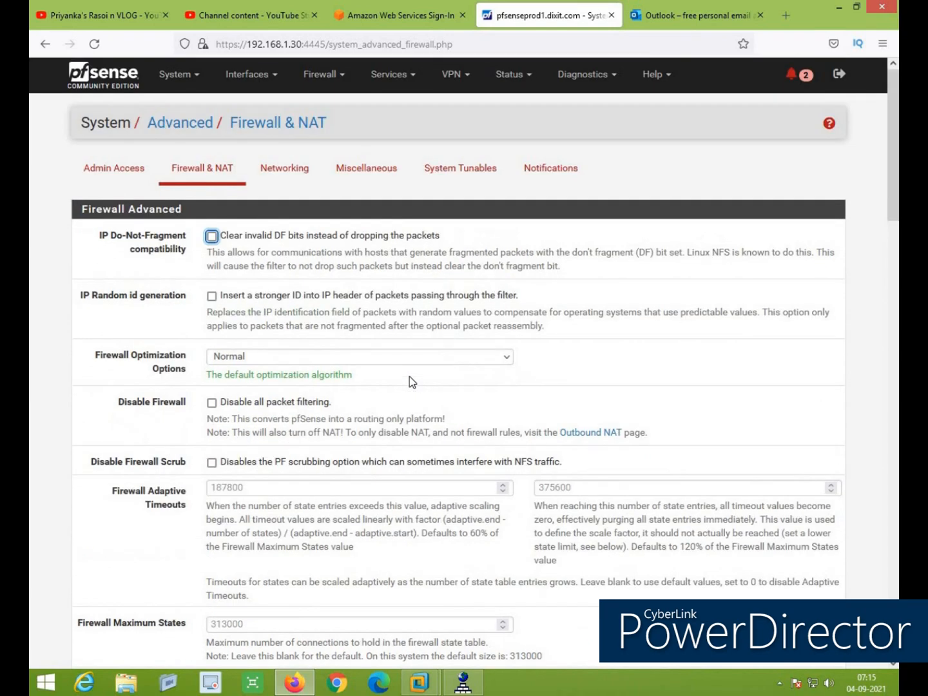
pyautogui.click(185, 75)
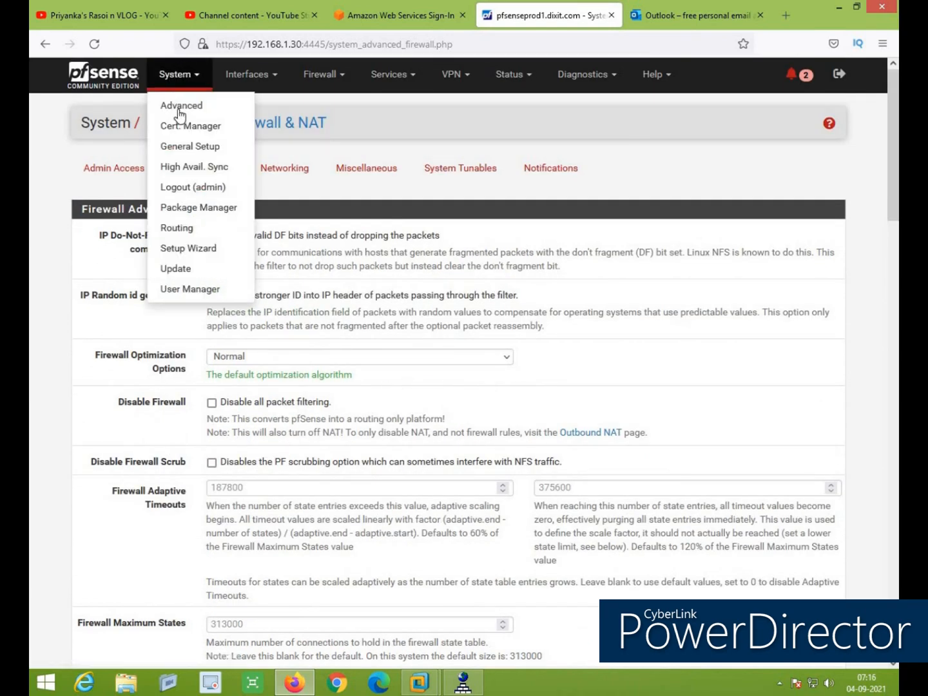
pyautogui.click(196, 152)
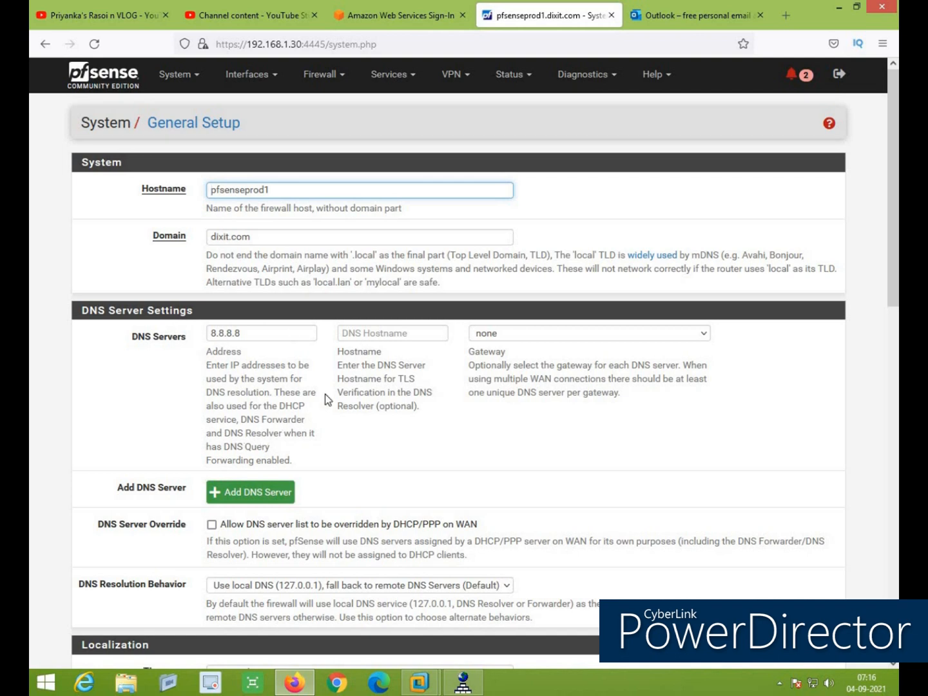
# Add a second DNS server entry with address 8.8.4.4
pyautogui.click(258, 493)
pyautogui.click(267, 366)
pyautogui.write('8.8')
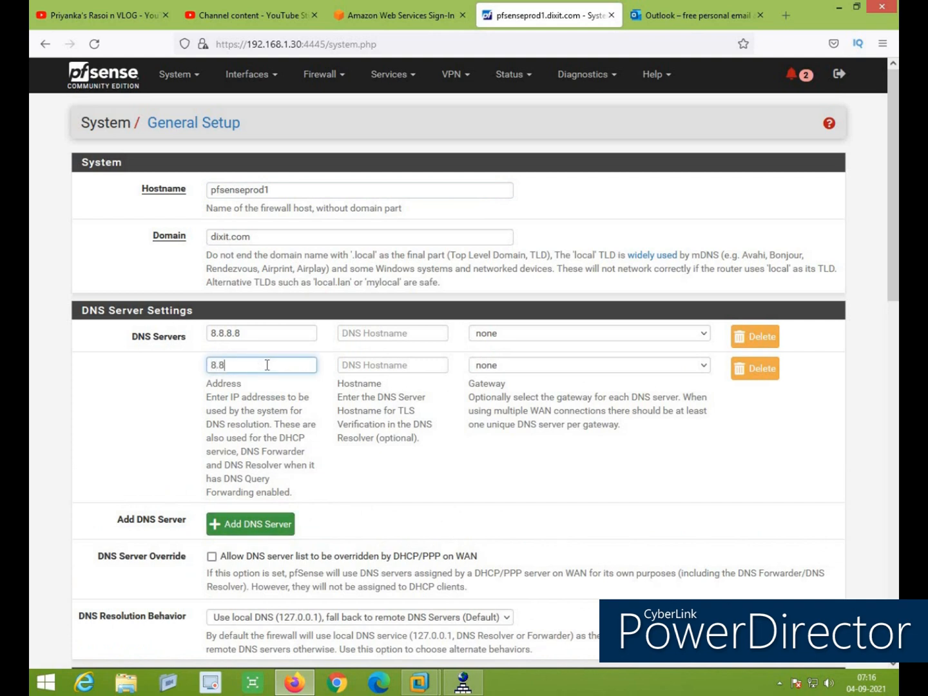
pyautogui.write('.4.4')
# Route 8.8.8.8 through WANISP_DHCP and 8.8.4.4 through the WANISP2_DHCP opt4 gateway
pyautogui.click(597, 334)
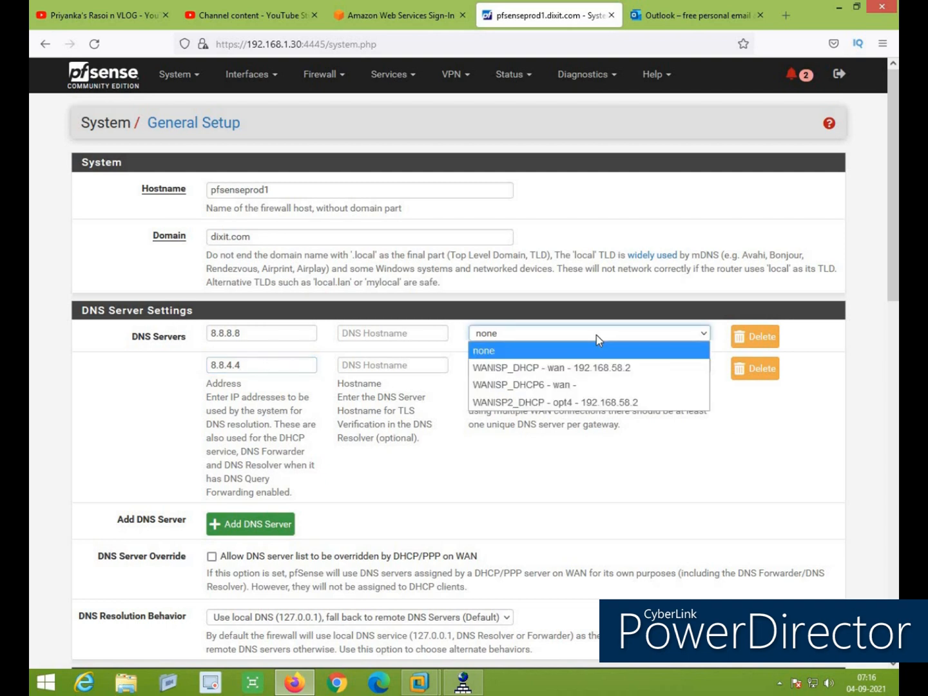
pyautogui.click(580, 368)
pyautogui.click(574, 371)
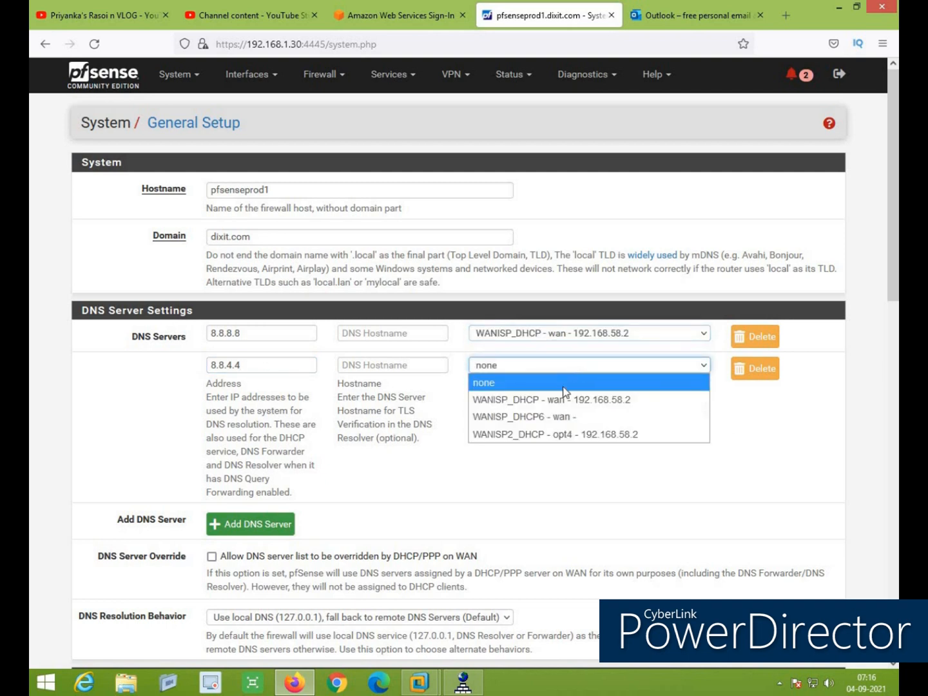
pyautogui.click(595, 434)
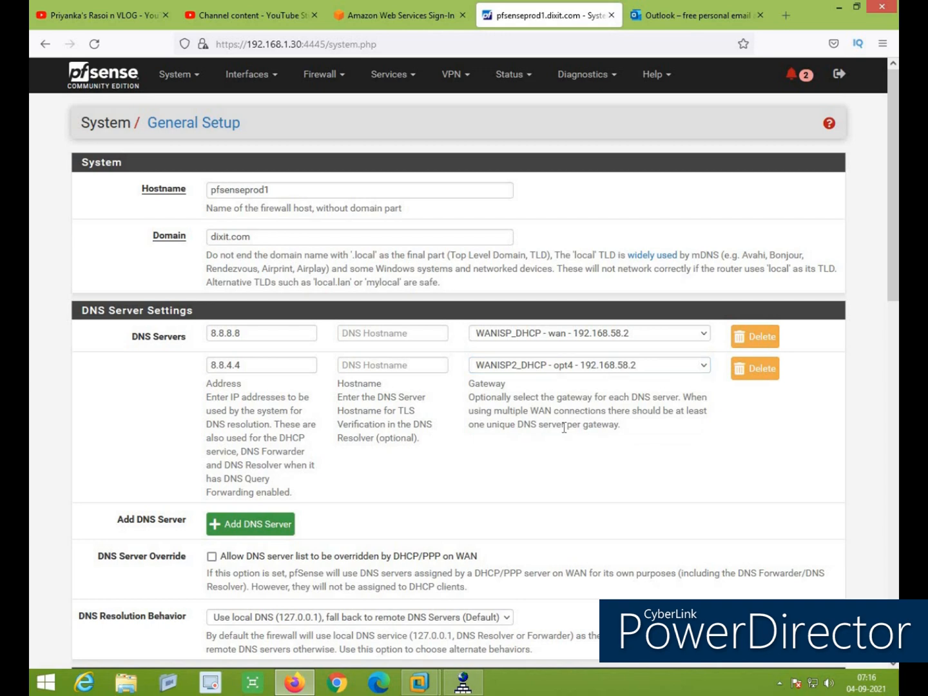
pyautogui.scroll(-5, 564, 427)
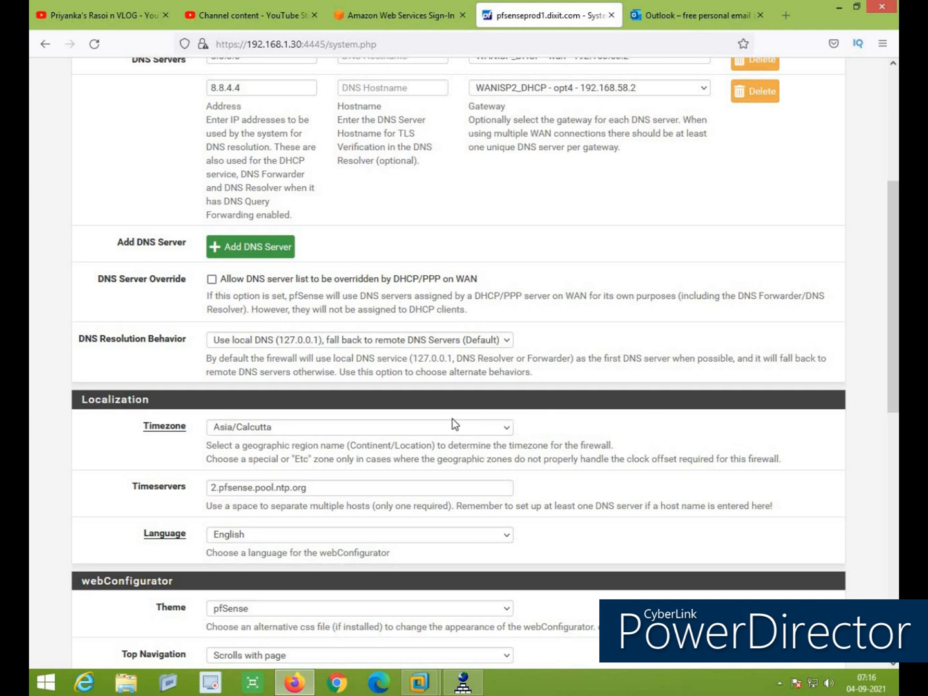
pyautogui.scroll(-2, 444, 419)
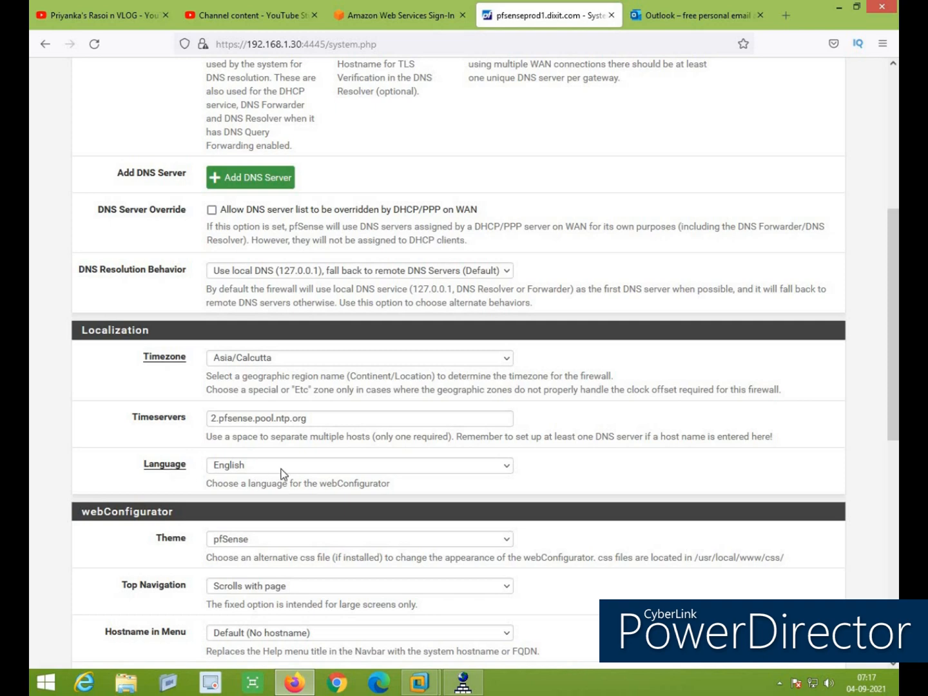
pyautogui.scroll(-3, 281, 472)
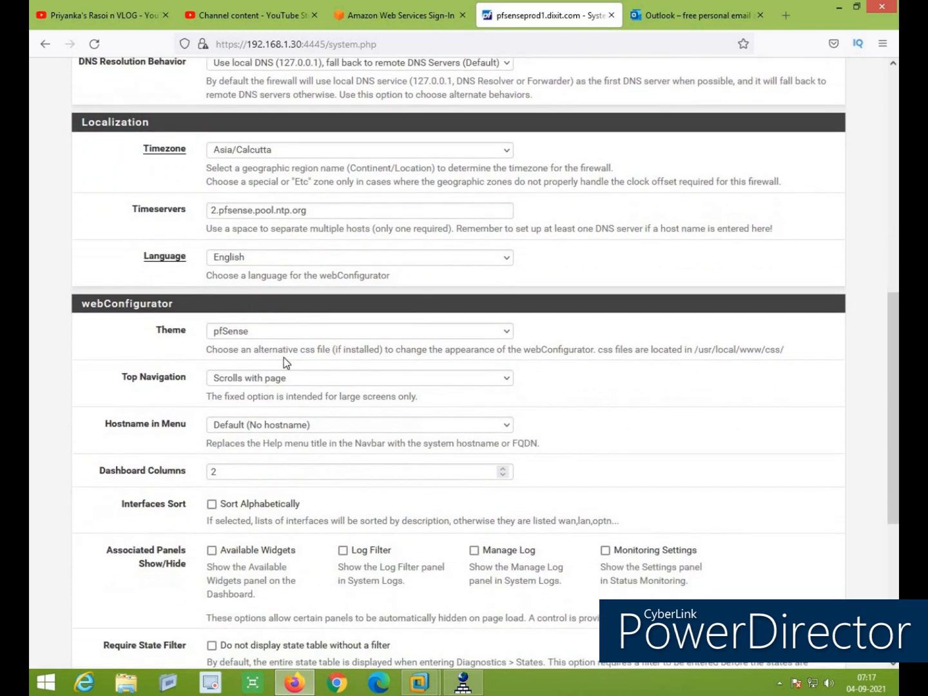
# Set the webGUI theme to pfSense-dark and save the General Setup changes
pyautogui.click(292, 335)
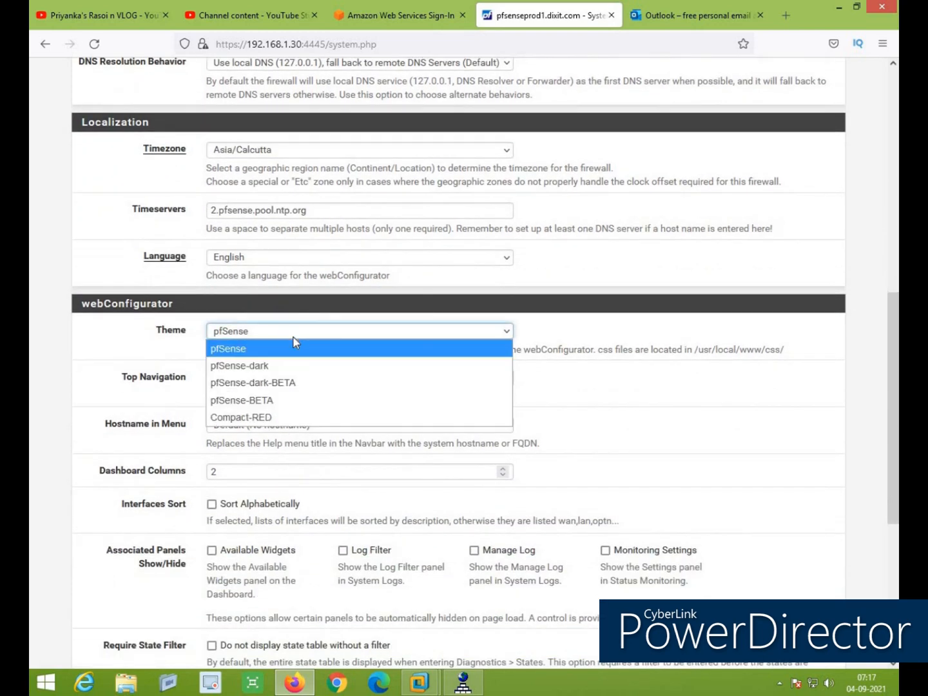
pyautogui.click(280, 372)
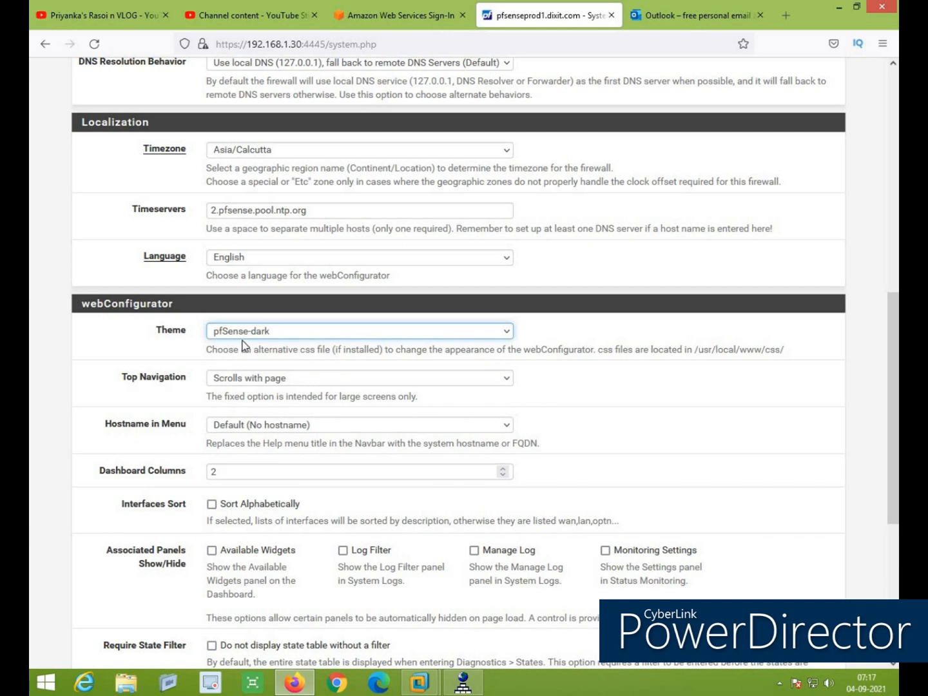
pyautogui.scroll(-5, 557, 432)
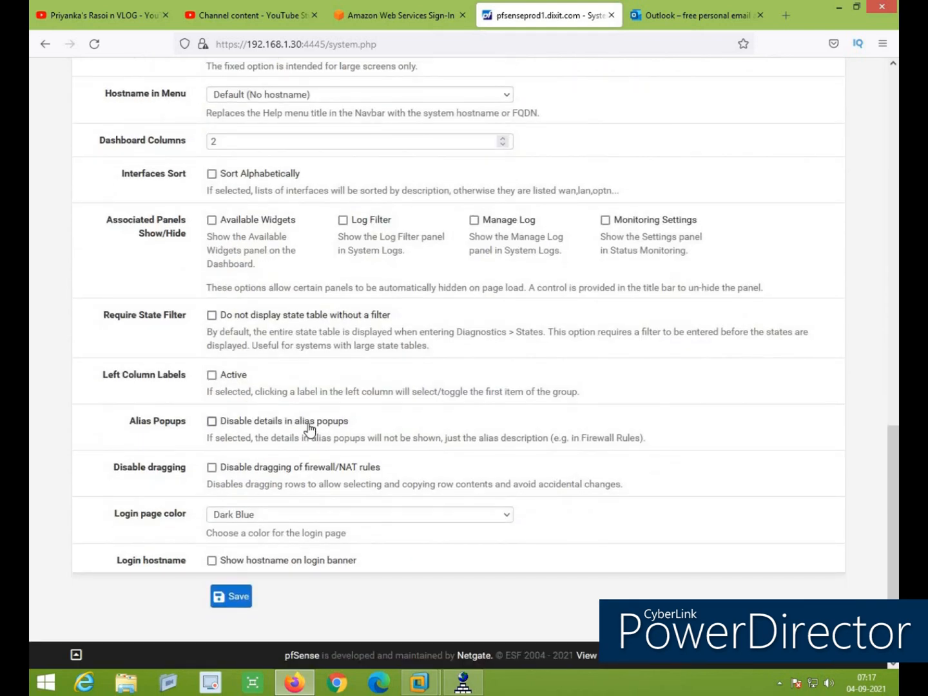
pyautogui.scroll(12, 310, 428)
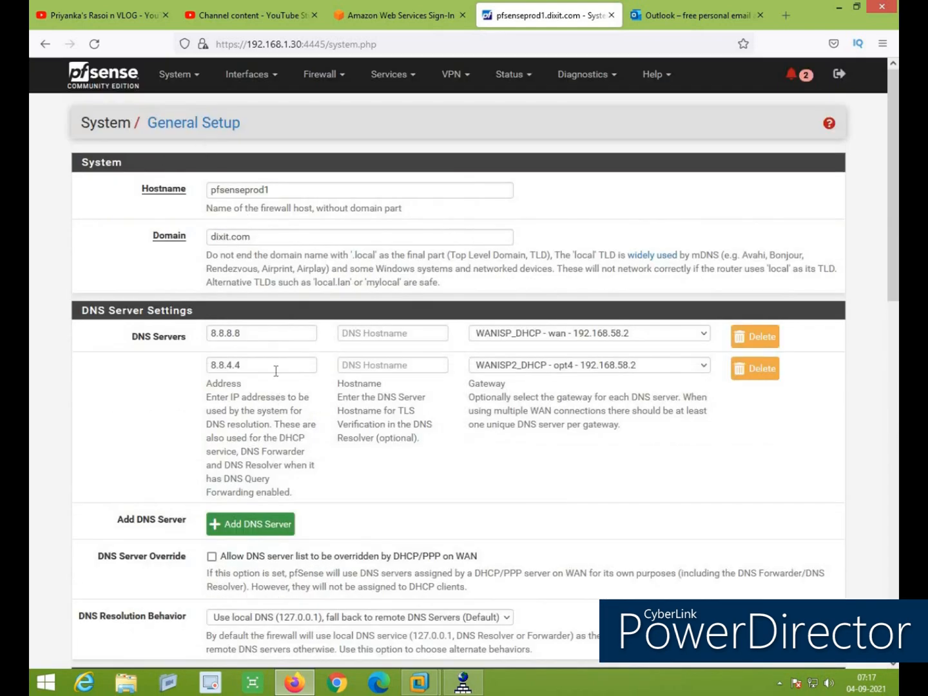
pyautogui.scroll(-12, 273, 372)
pyautogui.click(236, 596)
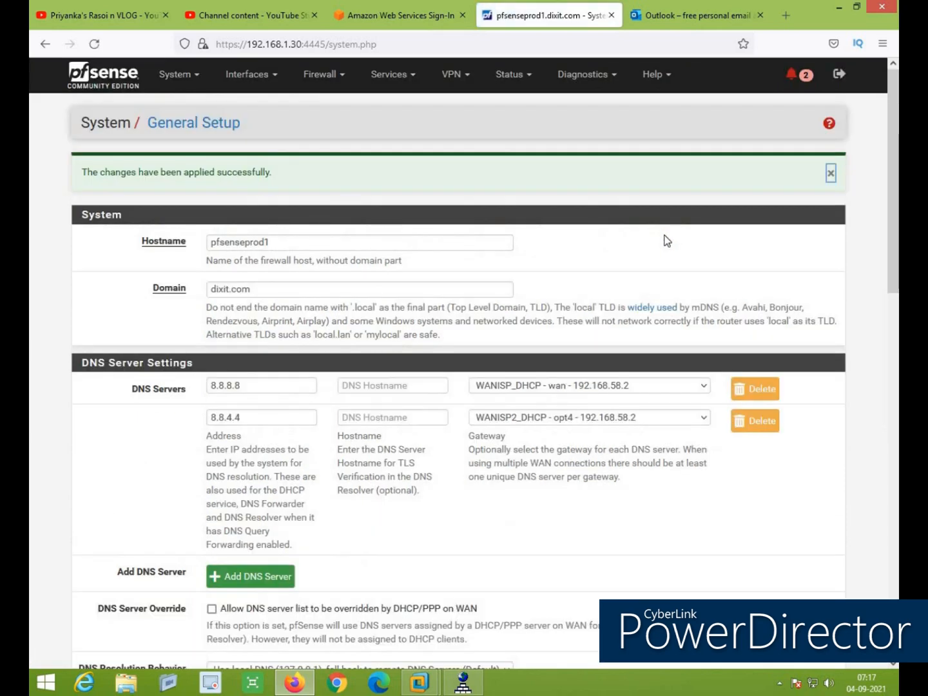
pyautogui.click(183, 75)
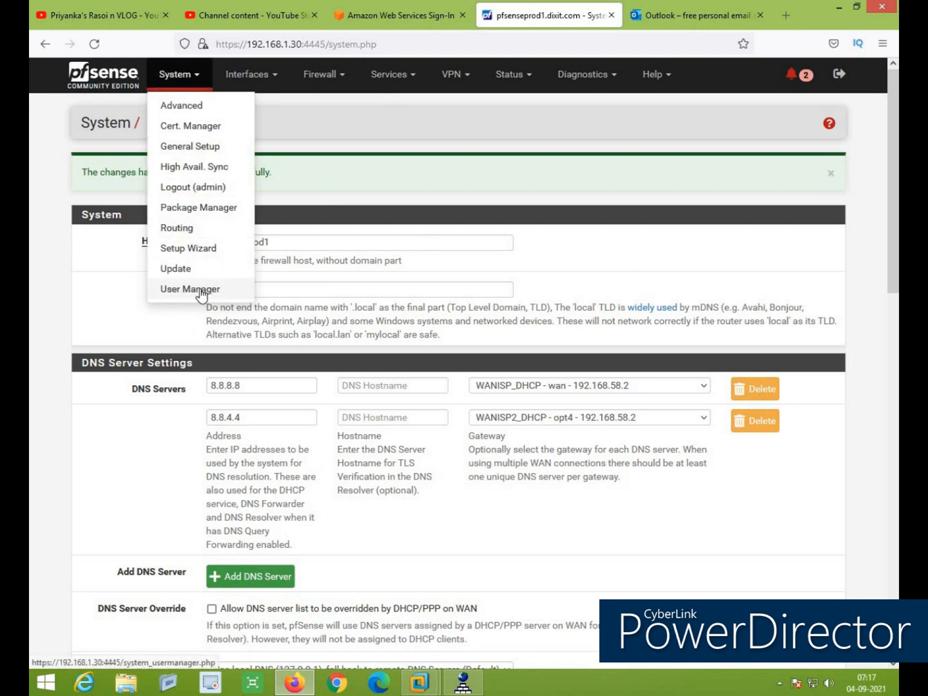
# In User Manager, add user 'user1' with a confirmed password and full name 'user1'
pyautogui.click(199, 290)
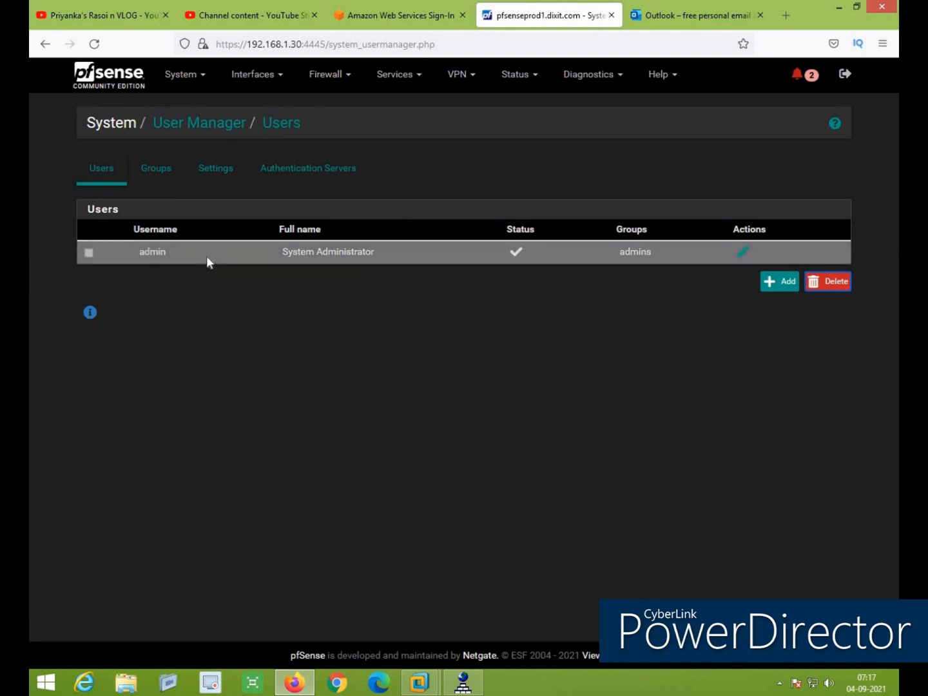
pyautogui.click(786, 288)
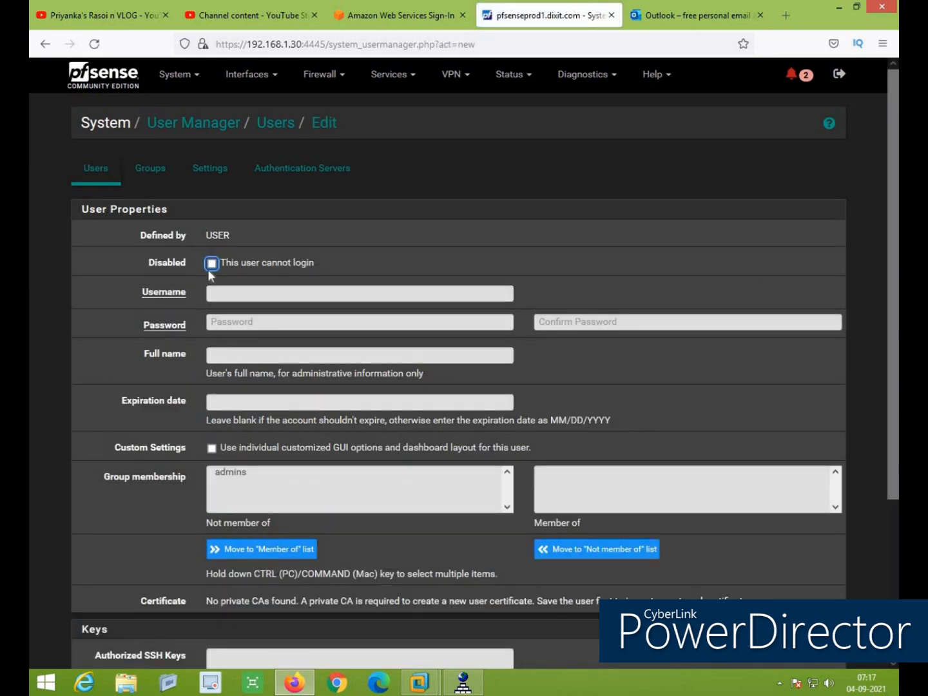
pyautogui.click(287, 297)
pyautogui.write('user')
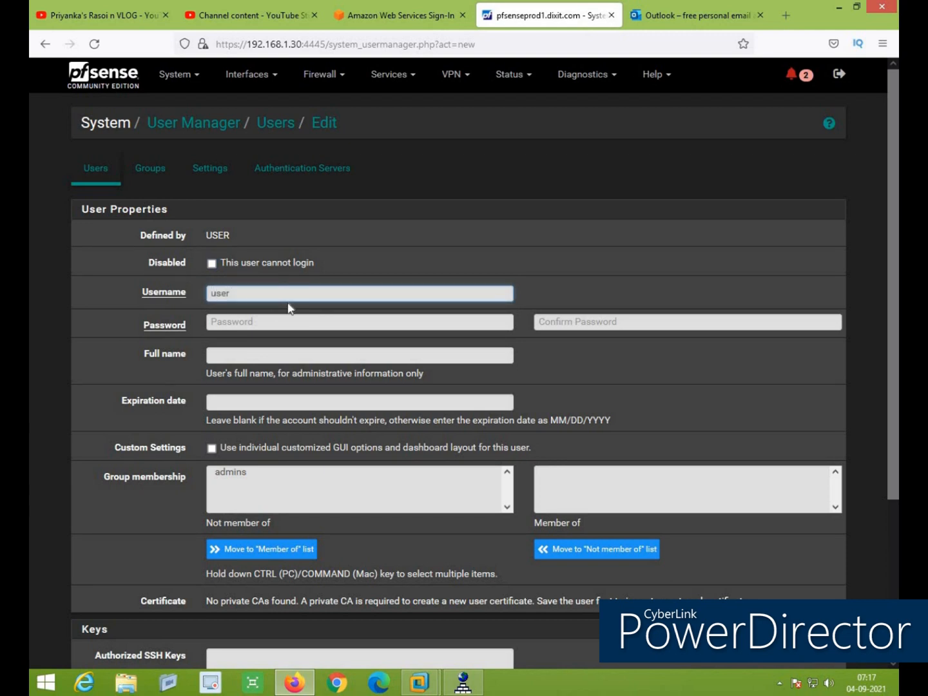
pyautogui.write('1')
pyautogui.click(266, 324)
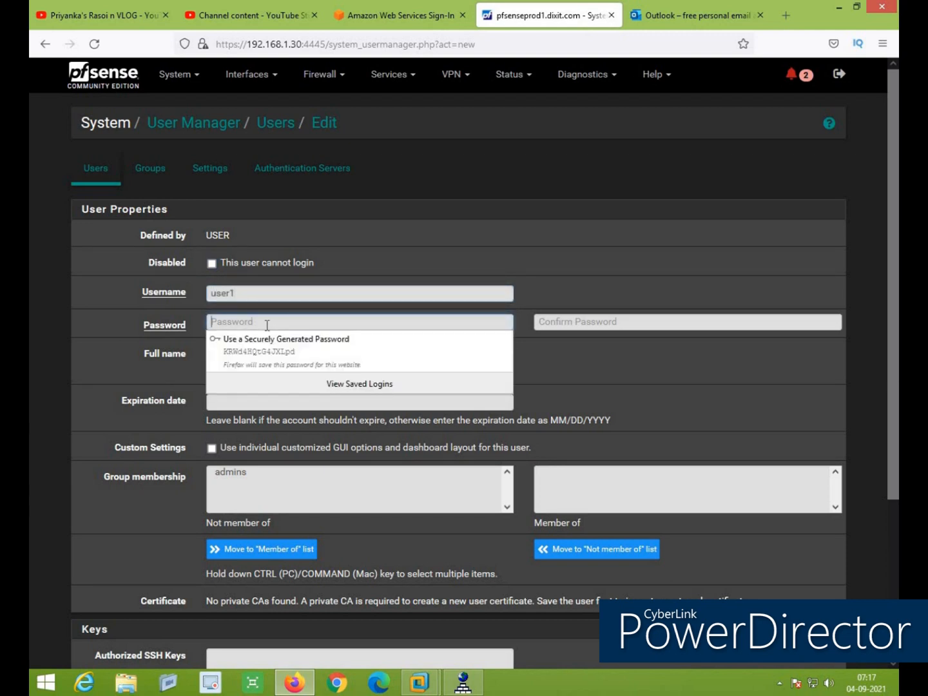
pyautogui.write('••••••••••')
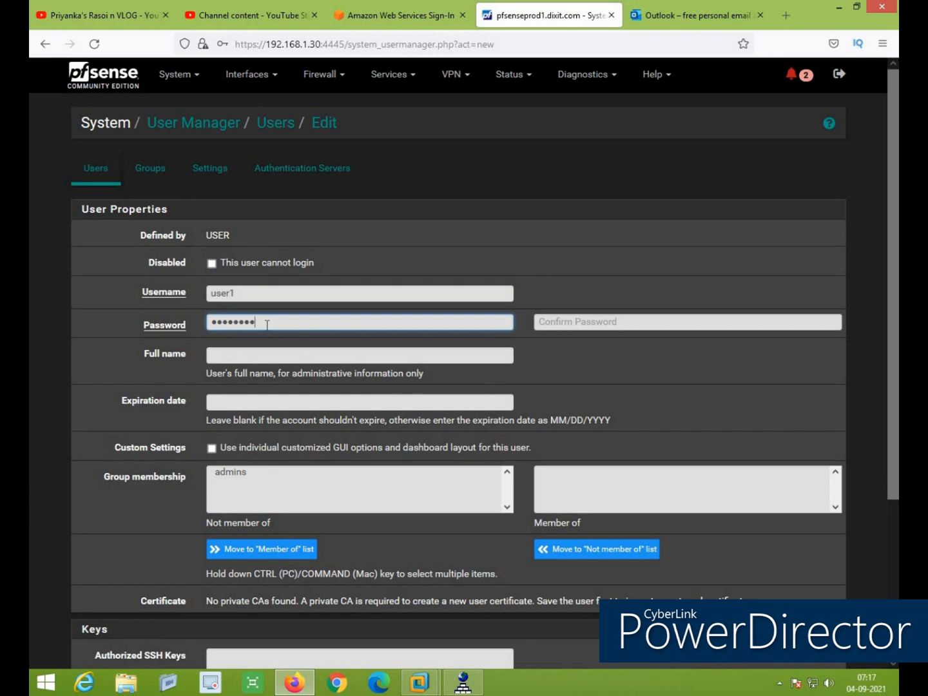
pyautogui.write('••')
pyautogui.press('Tab')
pyautogui.write('•••')
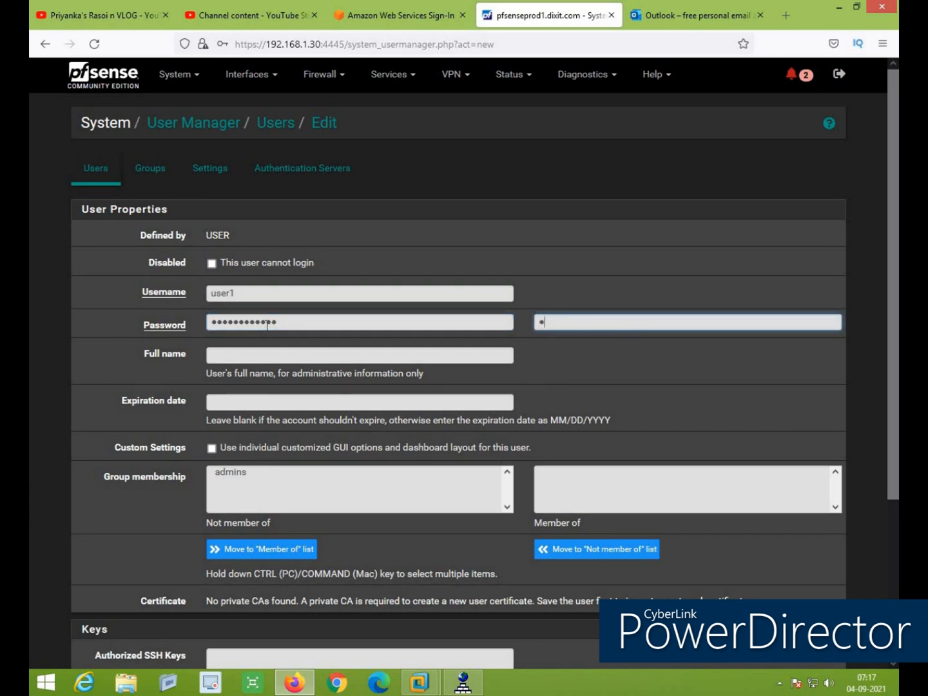
pyautogui.write('•••••••••')
pyautogui.click(265, 357)
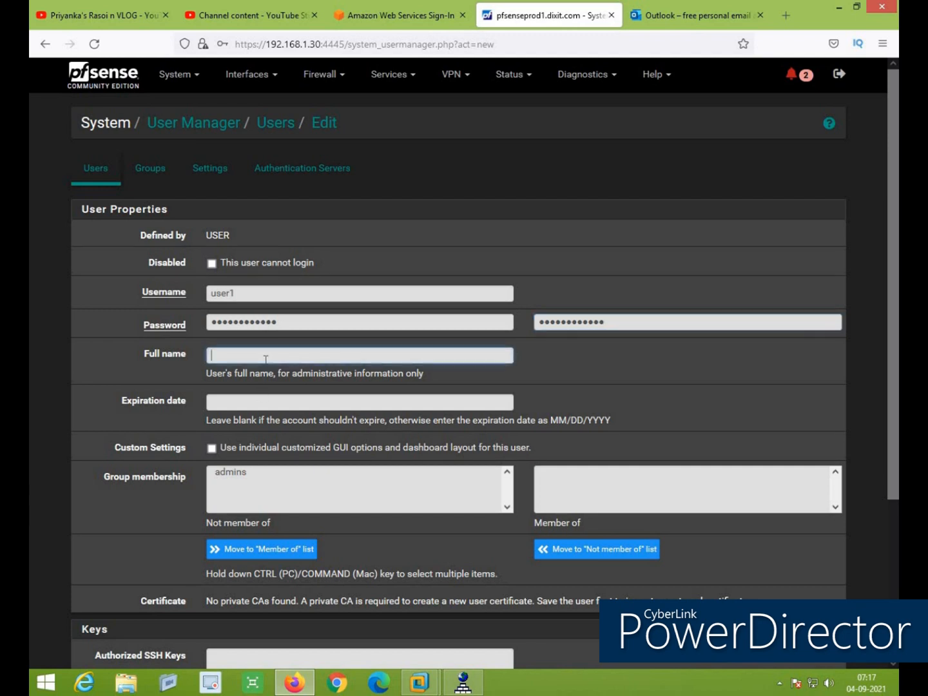
pyautogui.write('user1')
# Make user1 a member of the admins group, save the account, and decline browser password saving
pyautogui.scroll(-2, 420, 400)
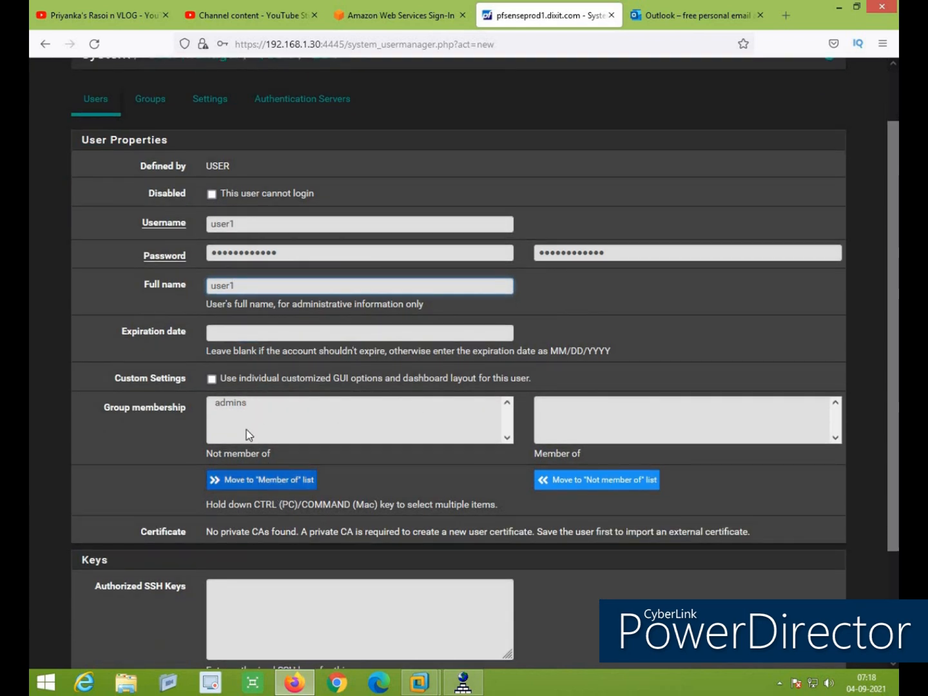
pyautogui.click(229, 403)
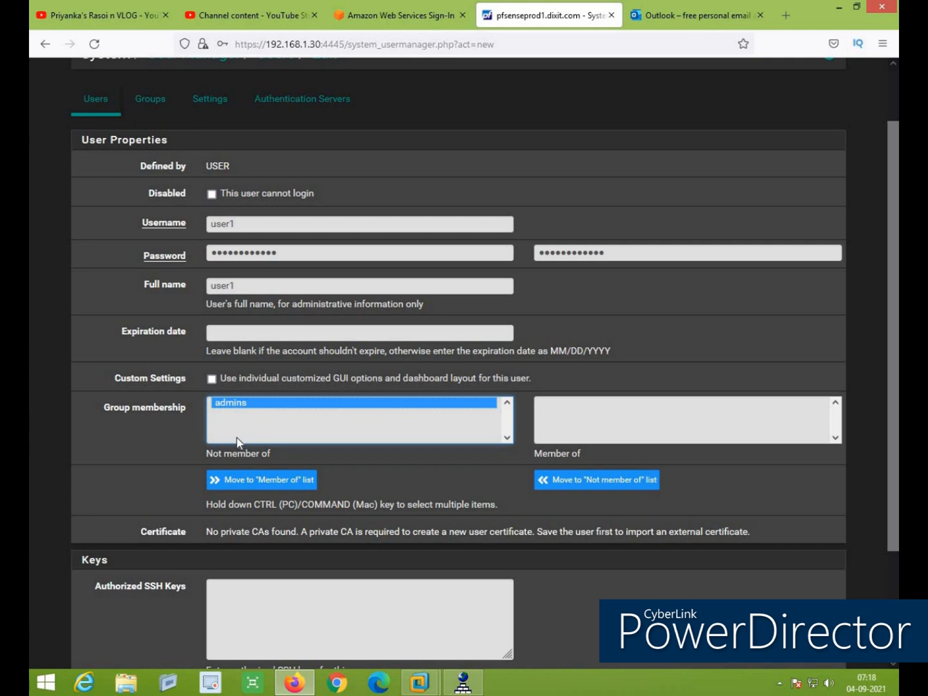
pyautogui.click(236, 490)
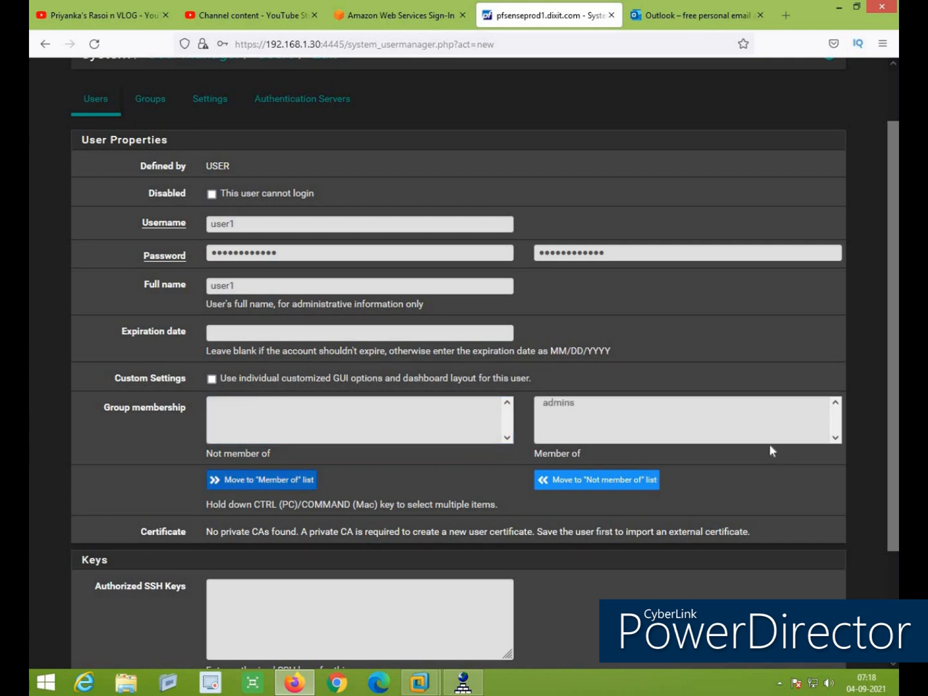
pyautogui.scroll(-3, 283, 412)
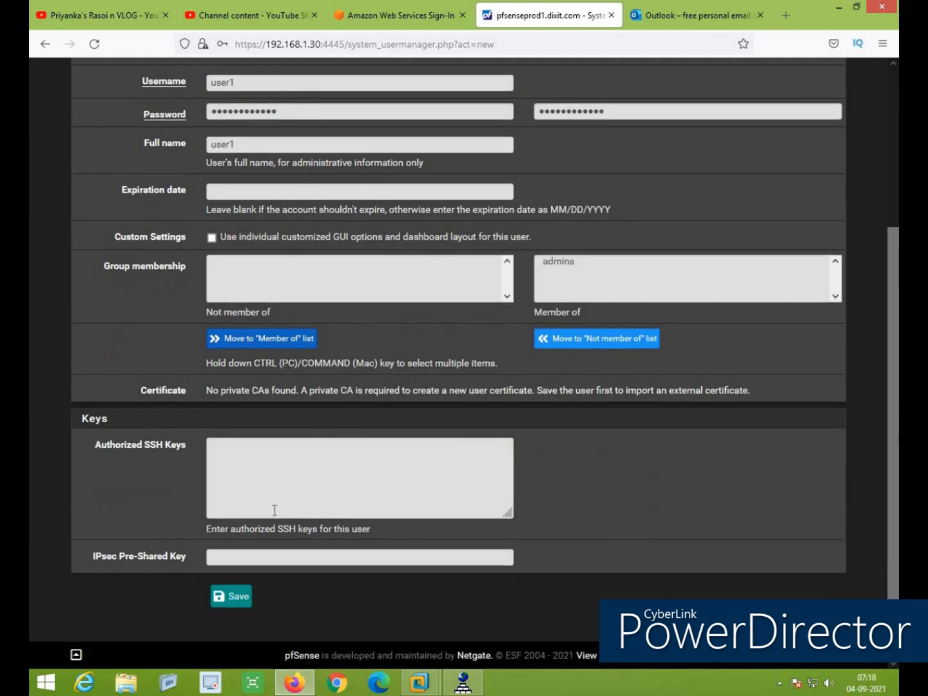
pyautogui.click(250, 599)
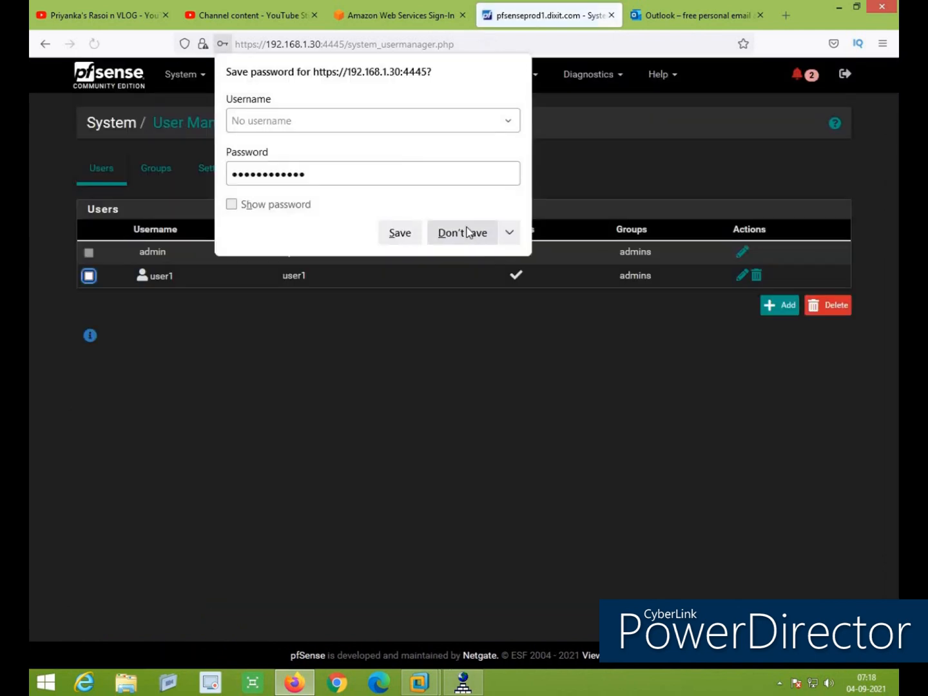
pyautogui.click(466, 233)
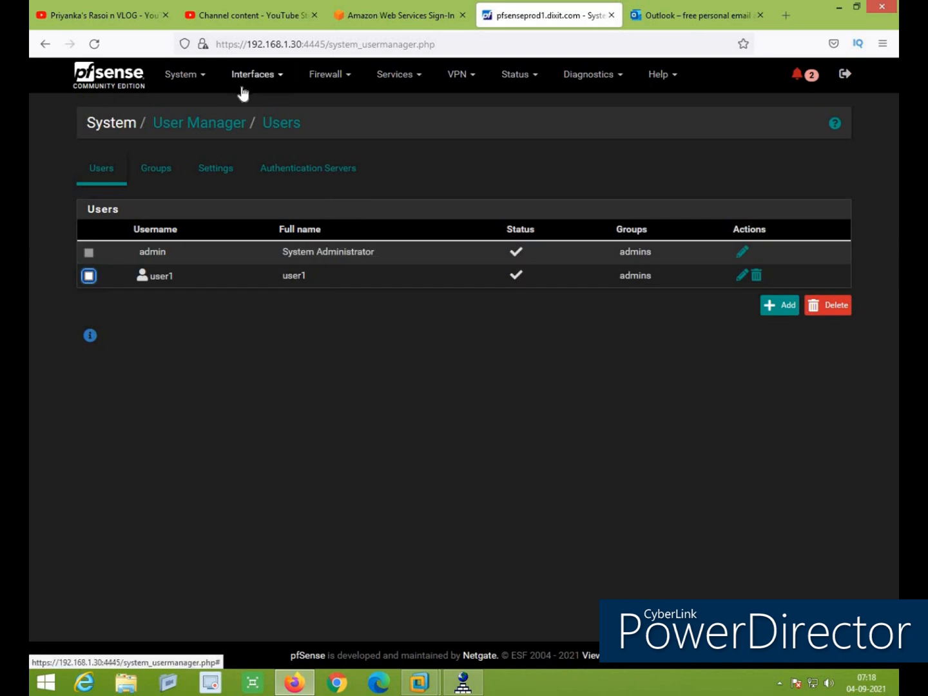
# Review the Authentication Servers and Settings tabs, ending on the Groups list
pyautogui.click(321, 178)
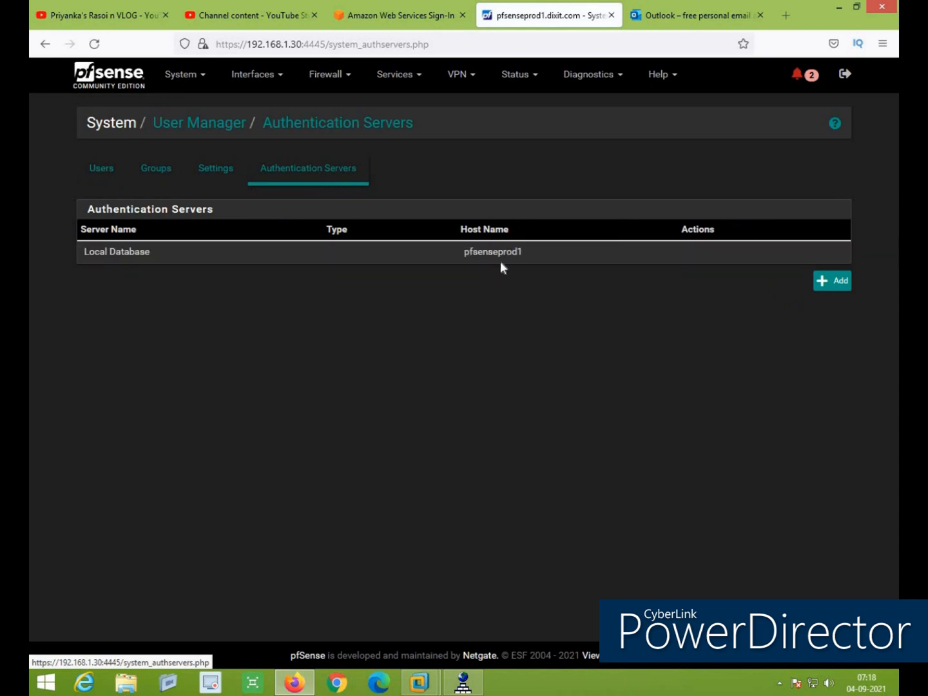
pyautogui.click(846, 286)
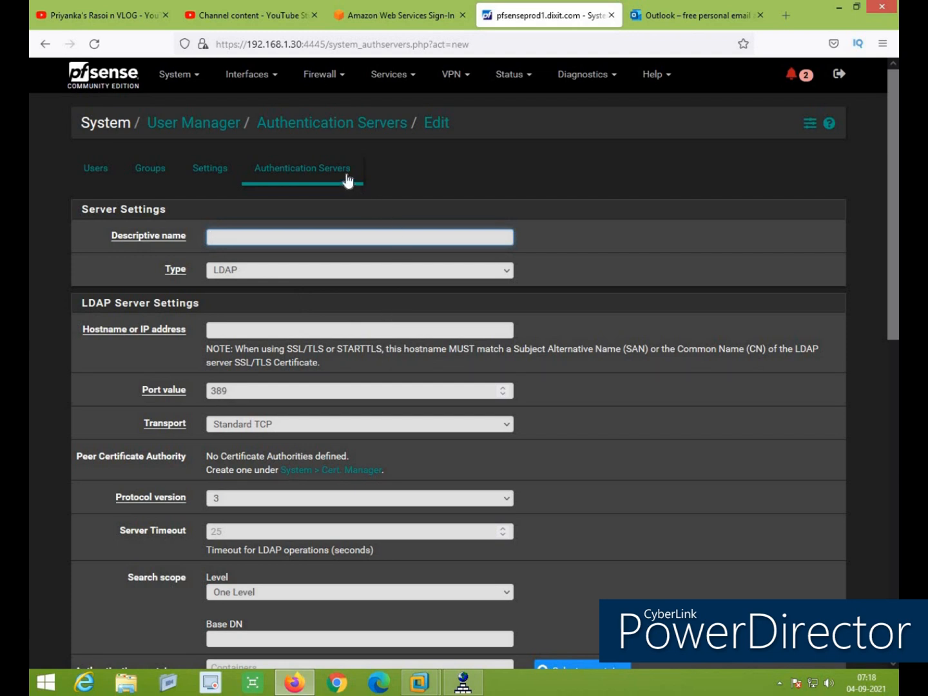
pyautogui.click(223, 172)
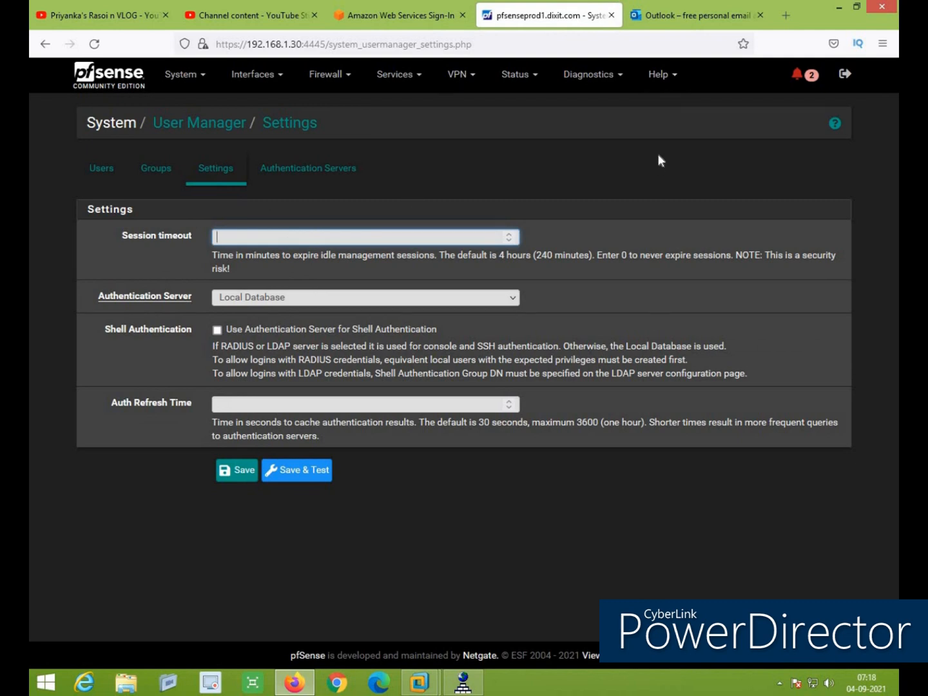
pyautogui.click(156, 168)
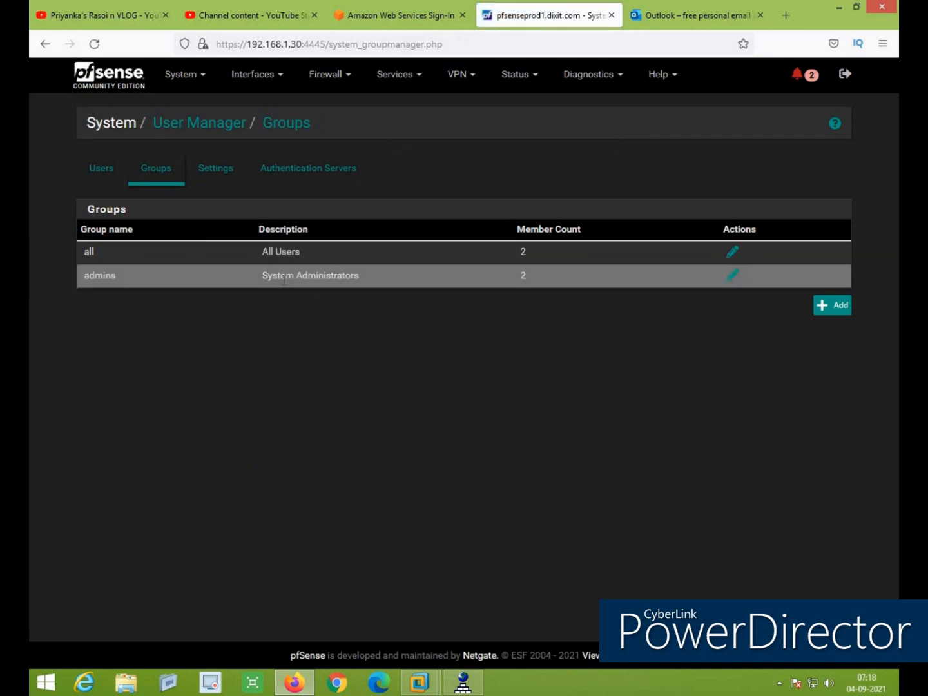